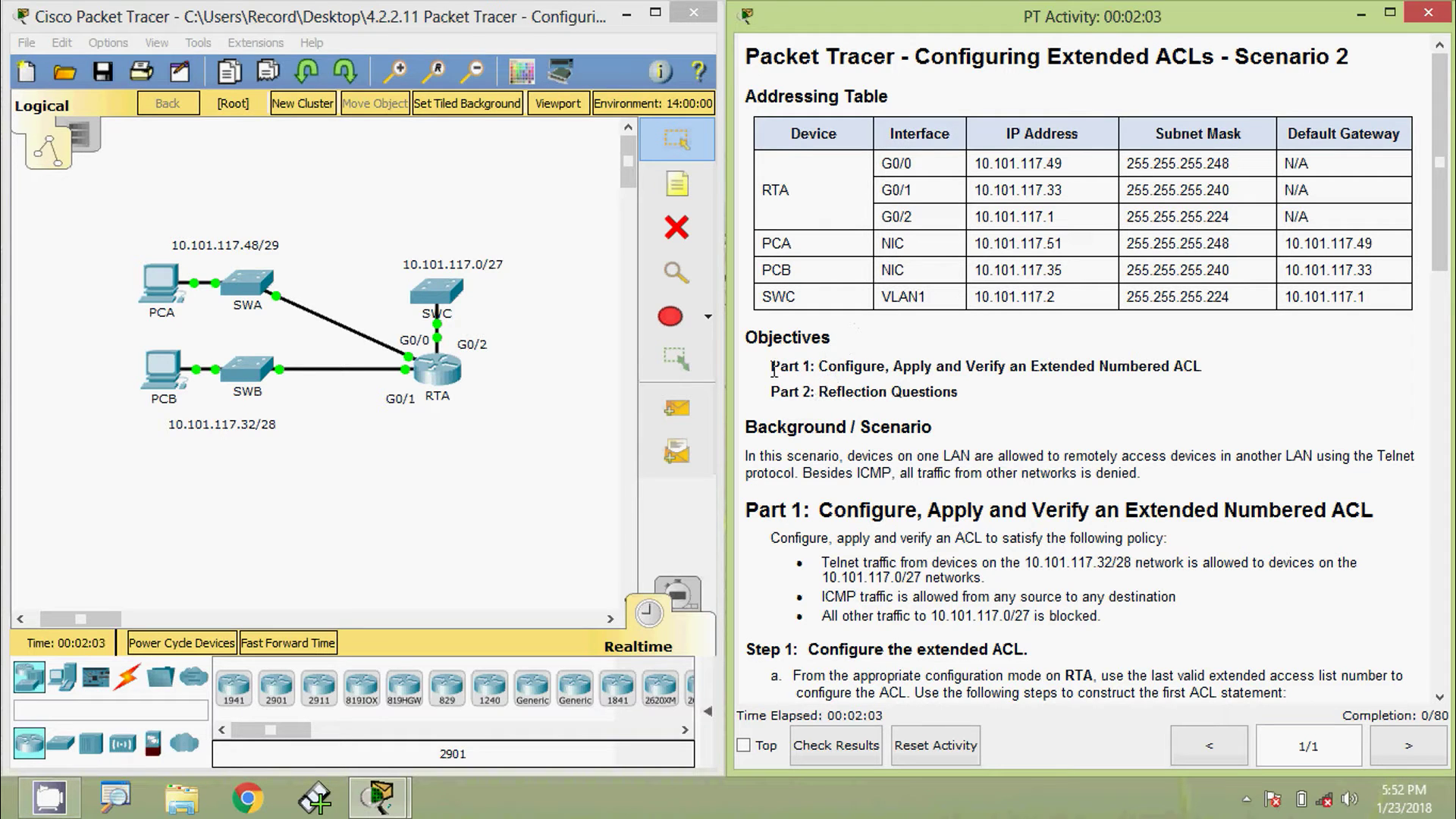
# Review the activity's objectives, the traffic policy for 10.101.117.32/28 and 10.101.117.0/27, and the wildcard mask instructions.
pyautogui.moveTo(771, 367); pyautogui.dragTo(1205, 367)
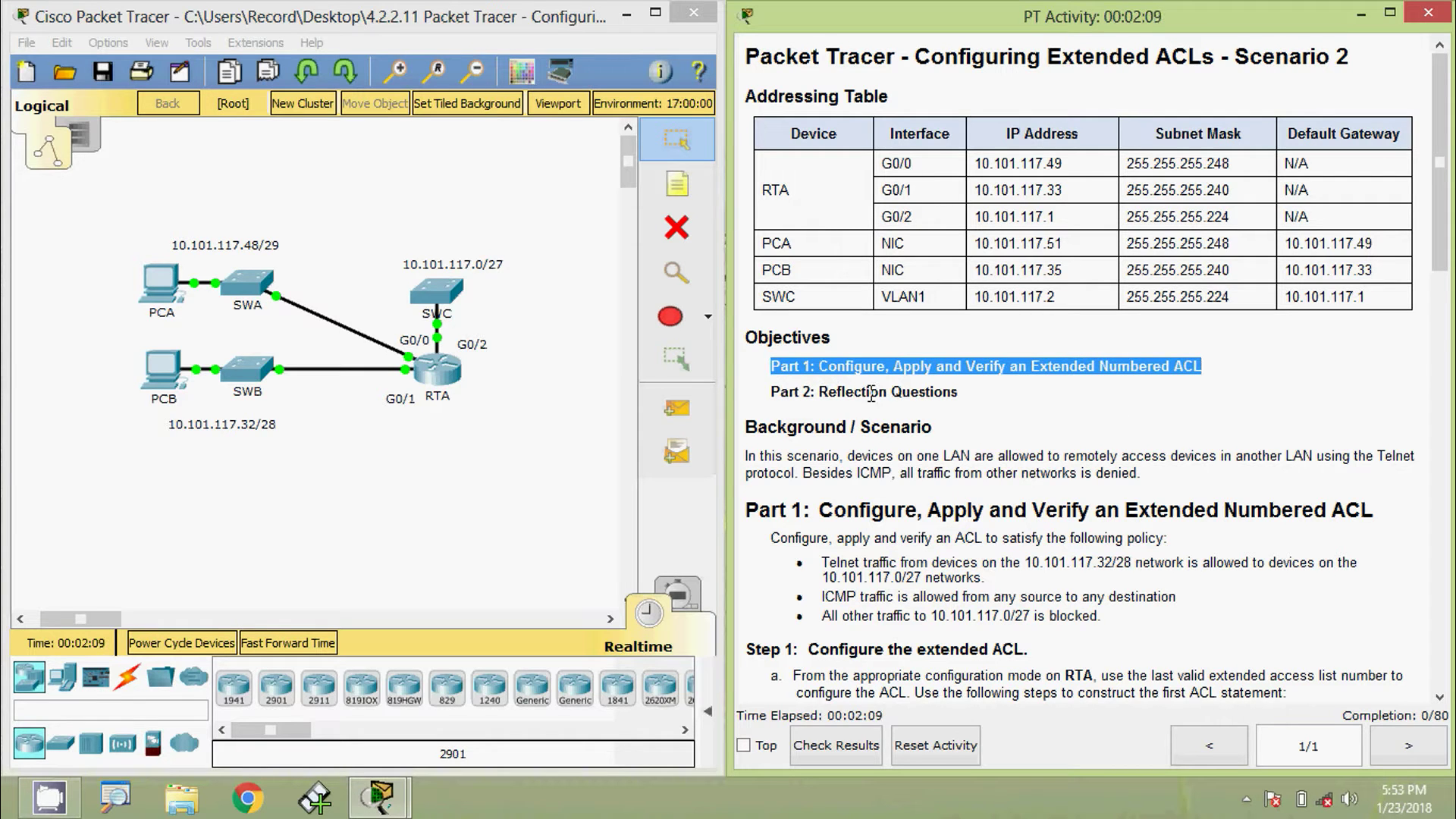
pyautogui.moveTo(771, 392); pyautogui.dragTo(966, 397)
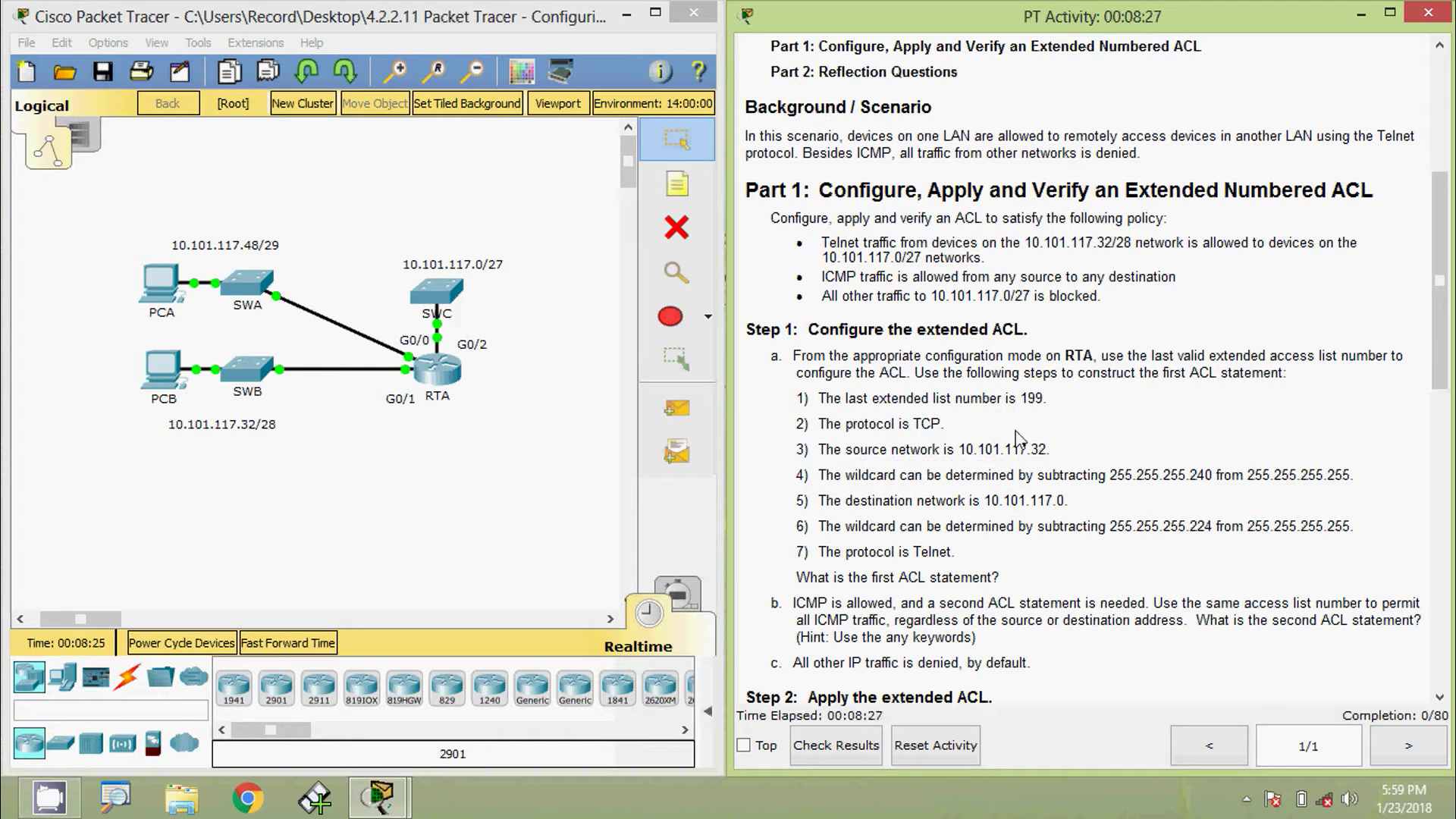
pyautogui.moveTo(1029, 244); pyautogui.dragTo(1114, 244)
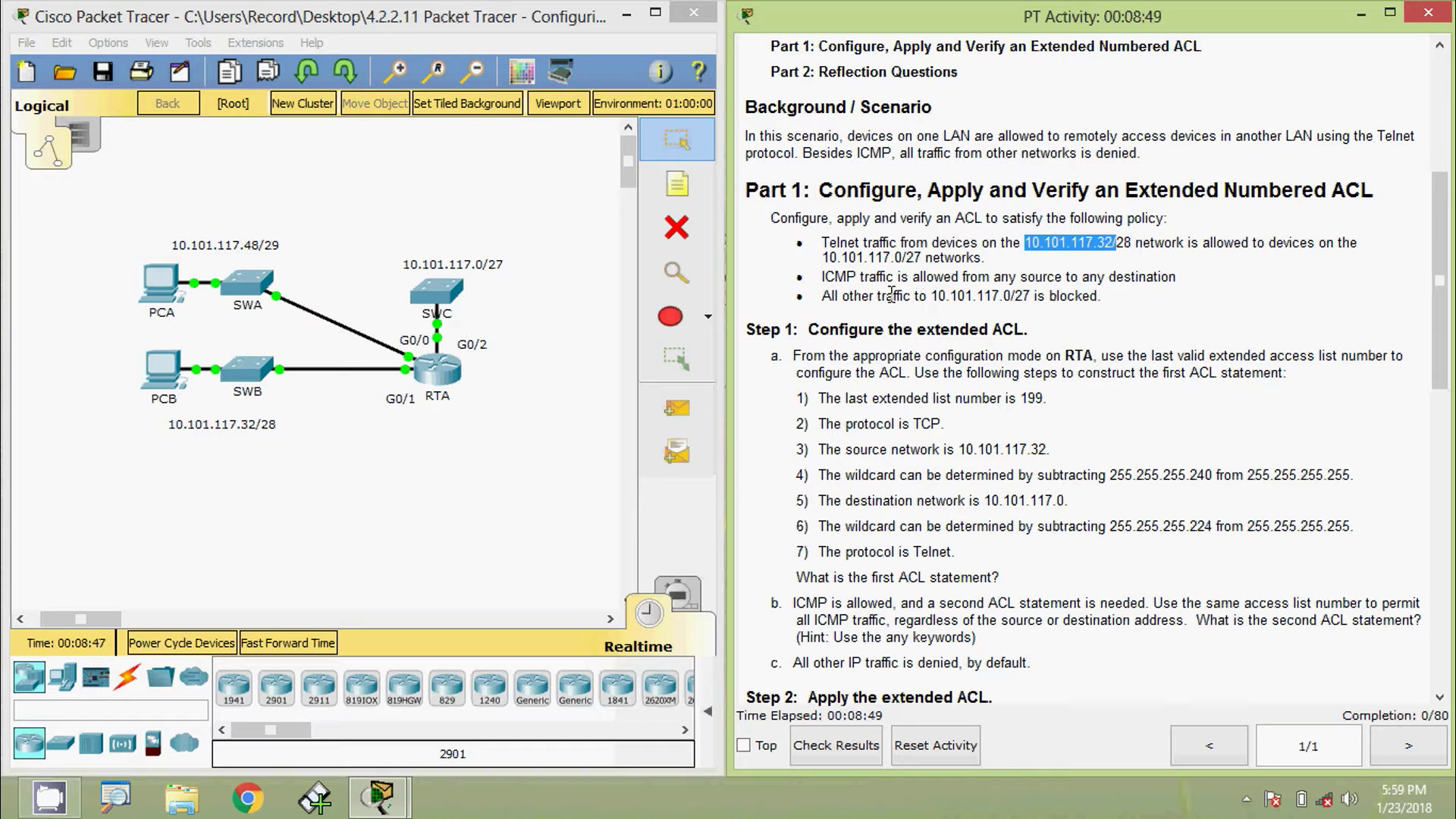
pyautogui.moveTo(885, 296); pyautogui.dragTo(1002, 296)
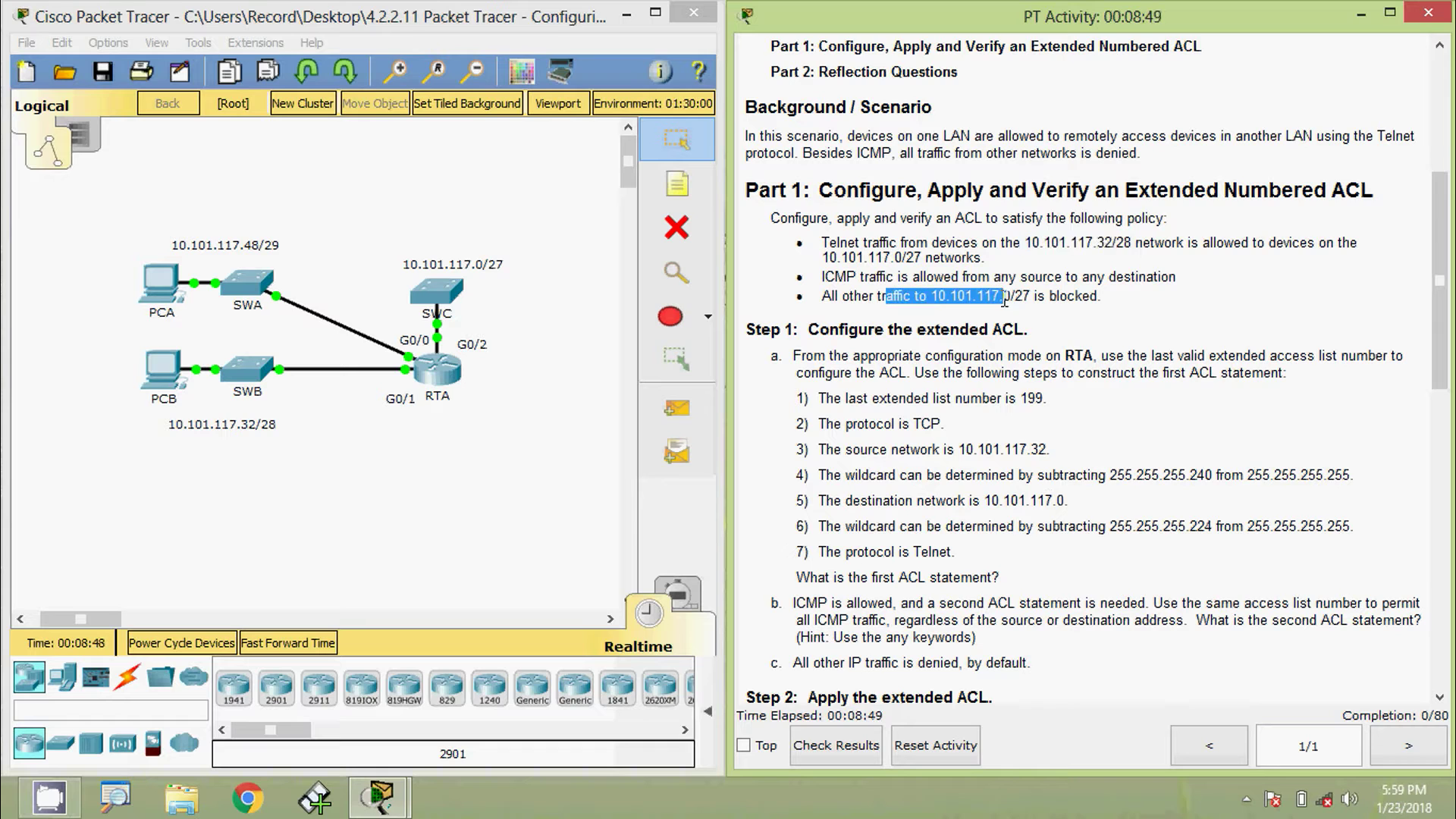
pyautogui.click(841, 546)
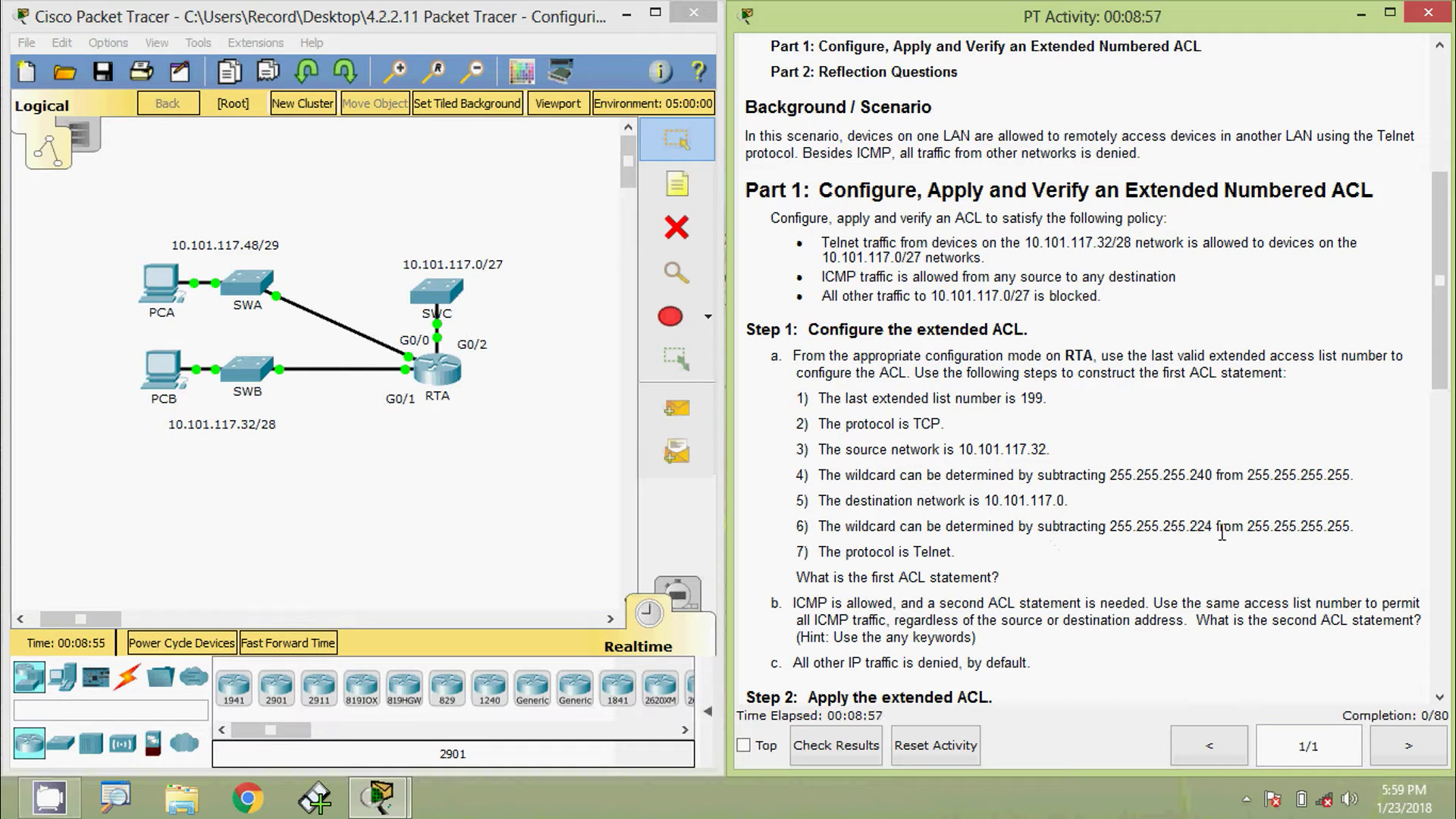
pyautogui.moveTo(1246, 533); pyautogui.dragTo(1345, 535)
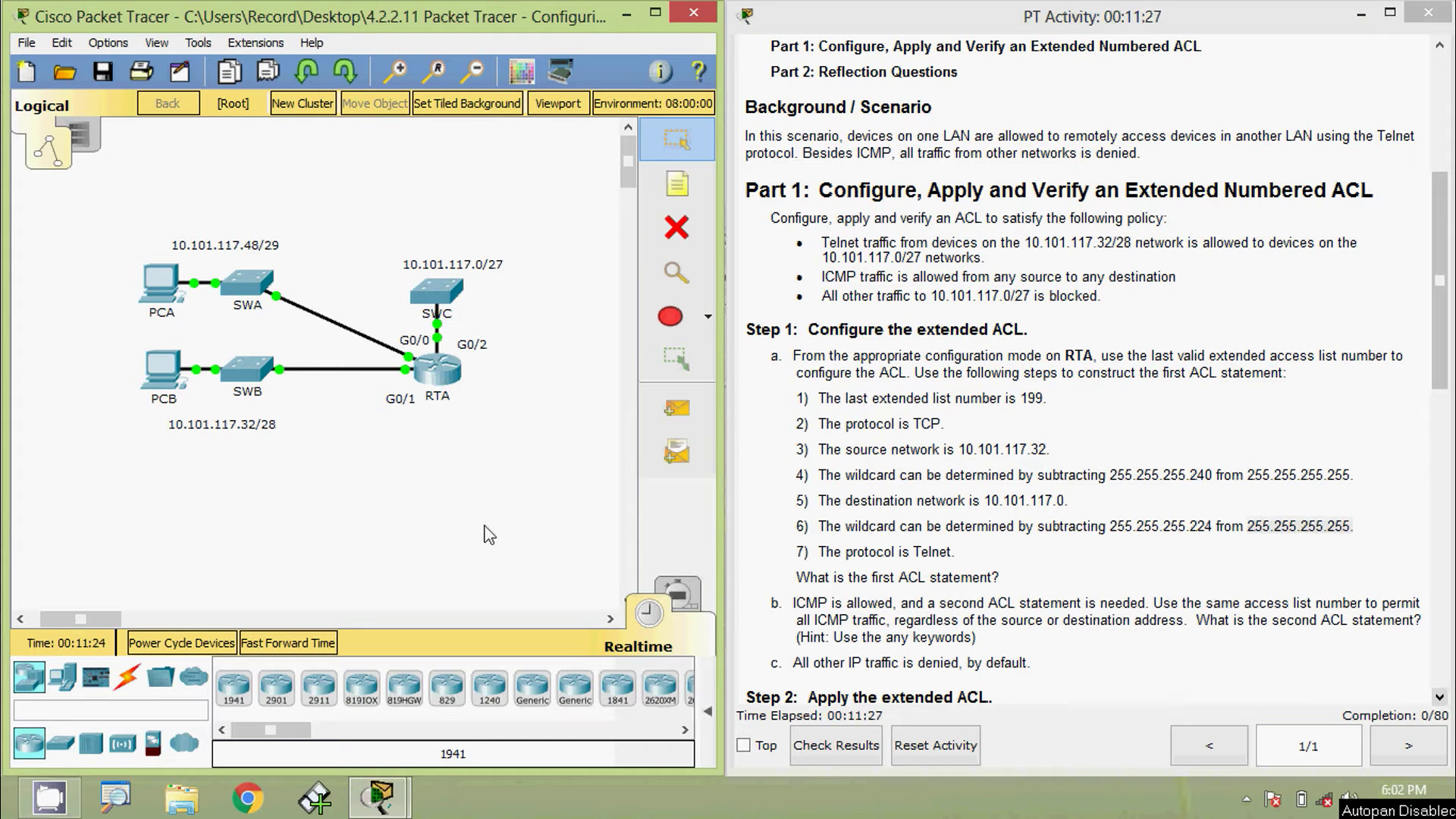
# Open router RTA's command line and move its window up, clear of the topology.
pyautogui.click(440, 385)
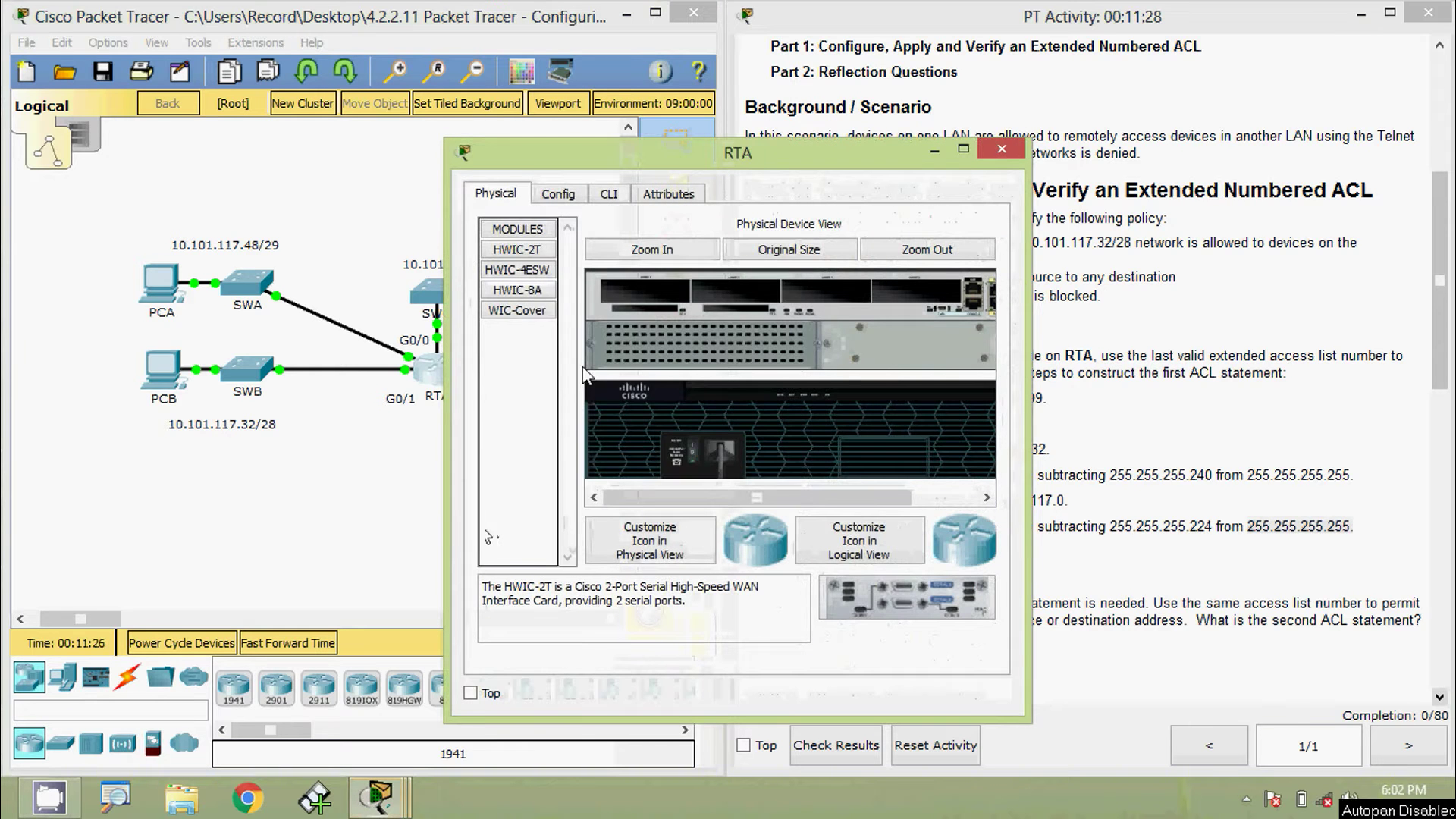
pyautogui.click(620, 195)
pyautogui.moveTo(693, 143); pyautogui.dragTo(860, 11)
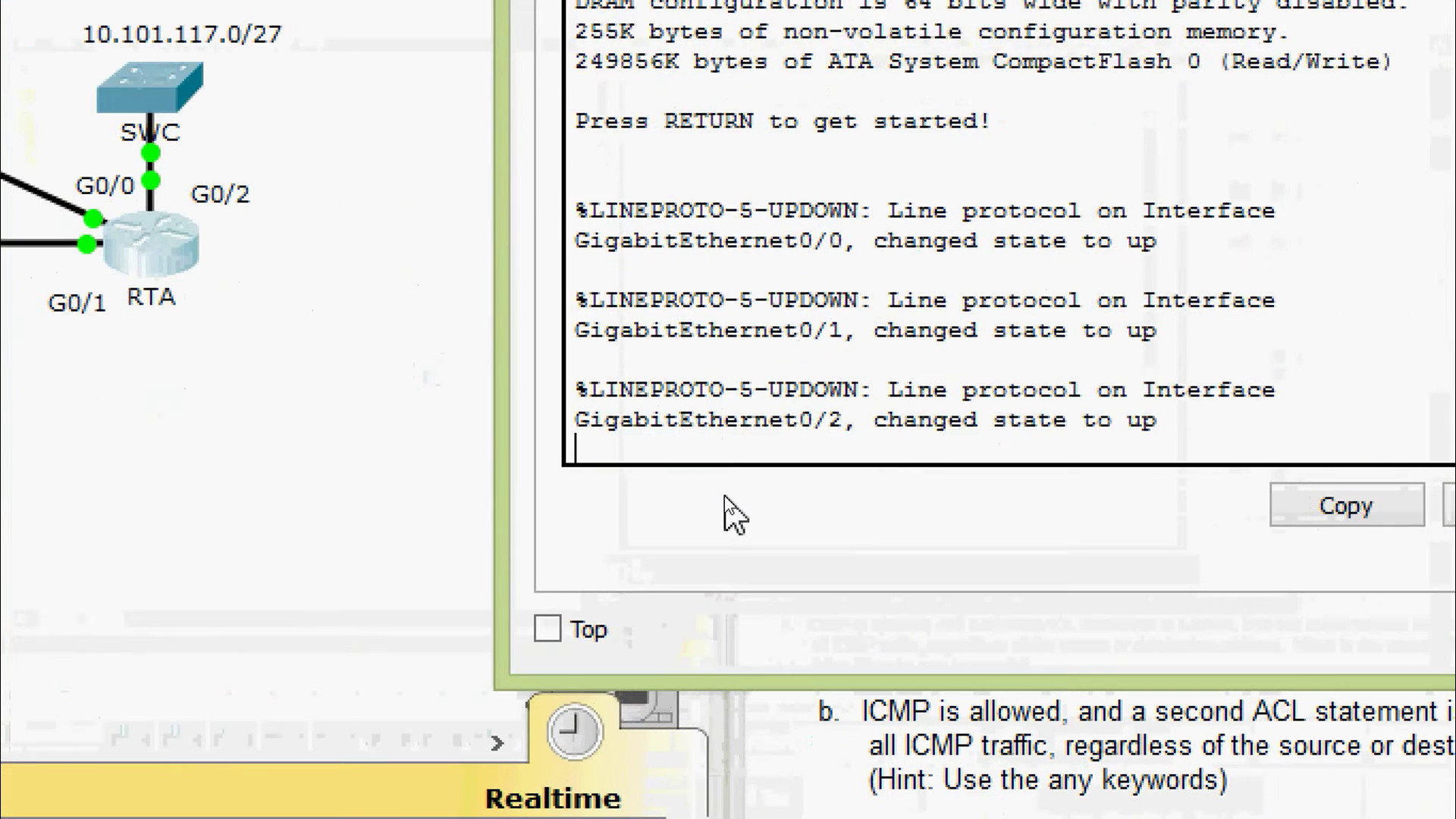
# Start the RTA console session, enter privileged mode with enable, and enter global configuration mode with configure terminal.
pyautogui.press('Return')
pyautogui.write('ena')
pyautogui.press('Tab')
pyautogui.press('Return')
pyautogui.write('conf')
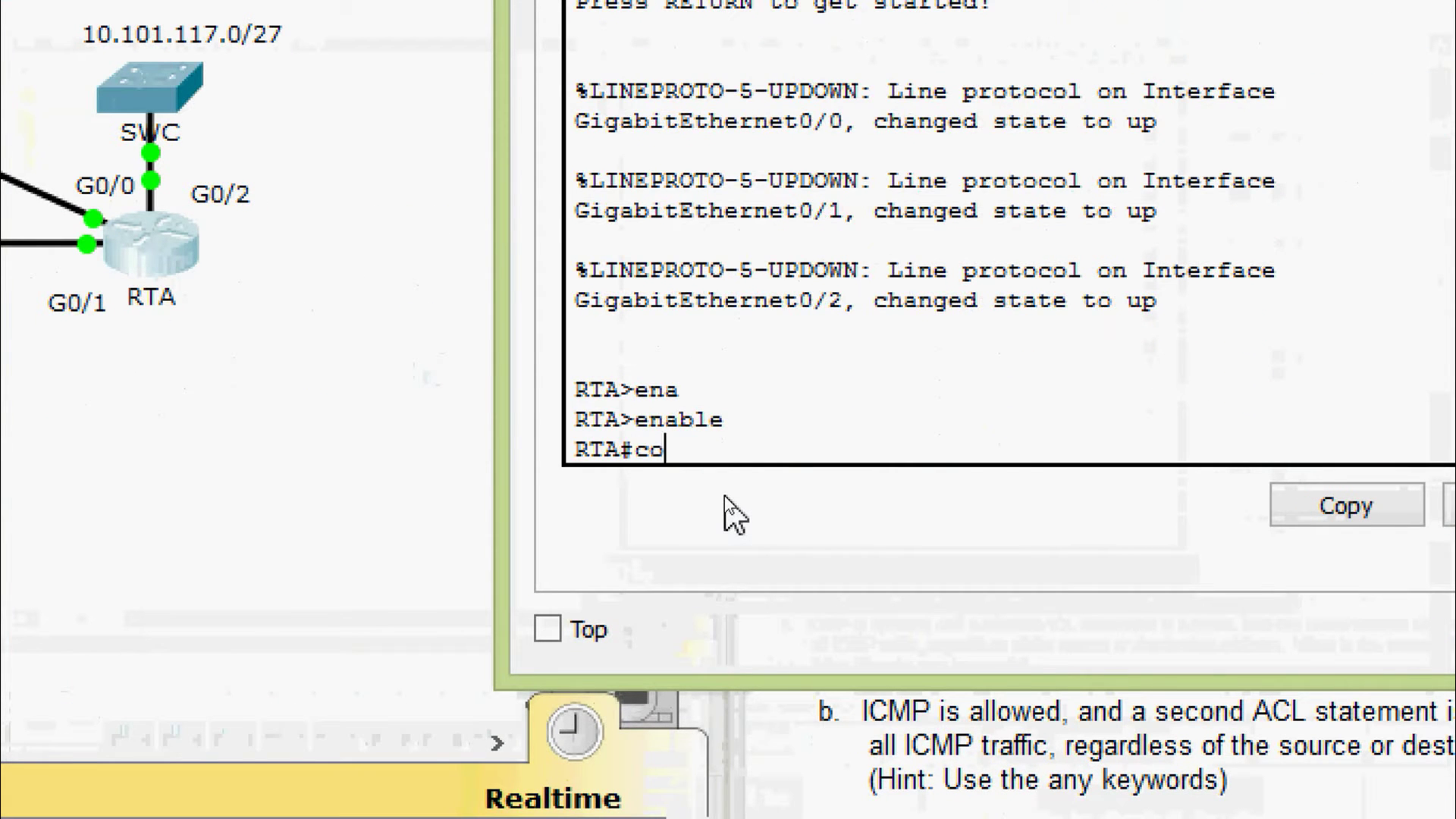
pyautogui.press('Tab')
pyautogui.write('t')
pyautogui.press('Tab')
pyautogui.press('Return')
pyautogui.press('Return')
# Begin the first ACL statement as access-list 199 permit tcp, consulting the command help for the list number, action and protocol.
pyautogui.write('ac')
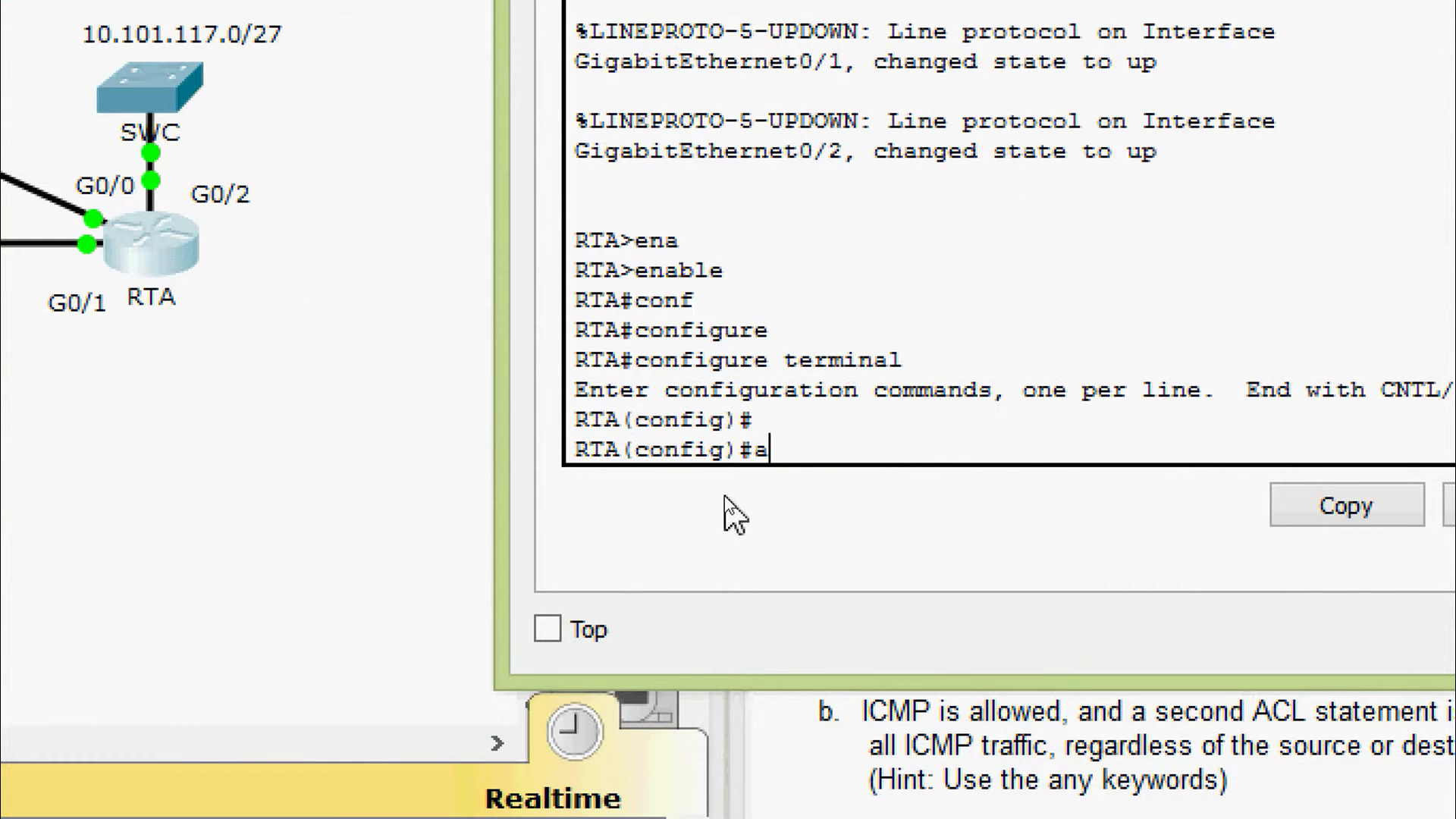
pyautogui.press('Tab')
pyautogui.write('?')
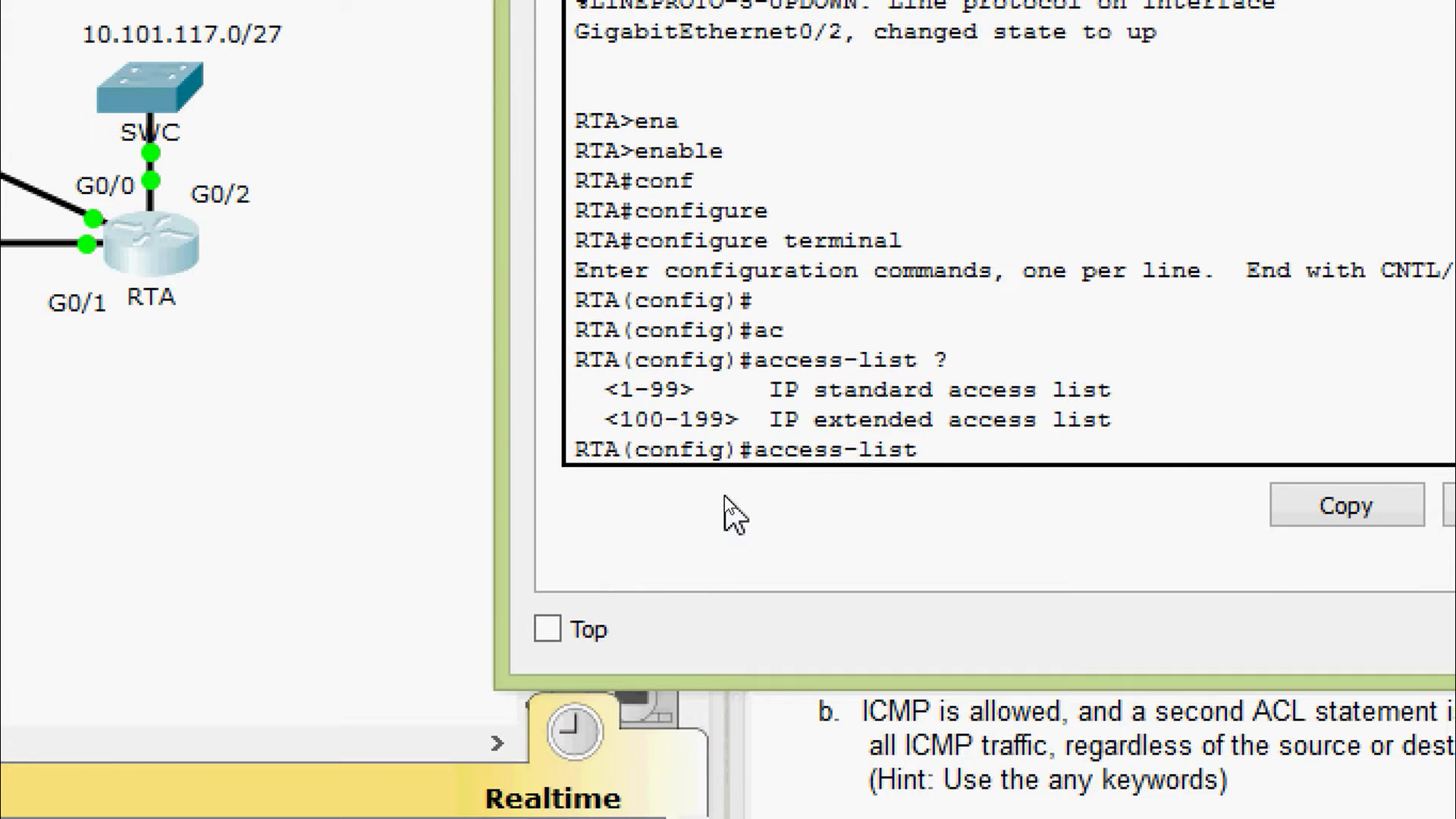
pyautogui.write('199 ?')
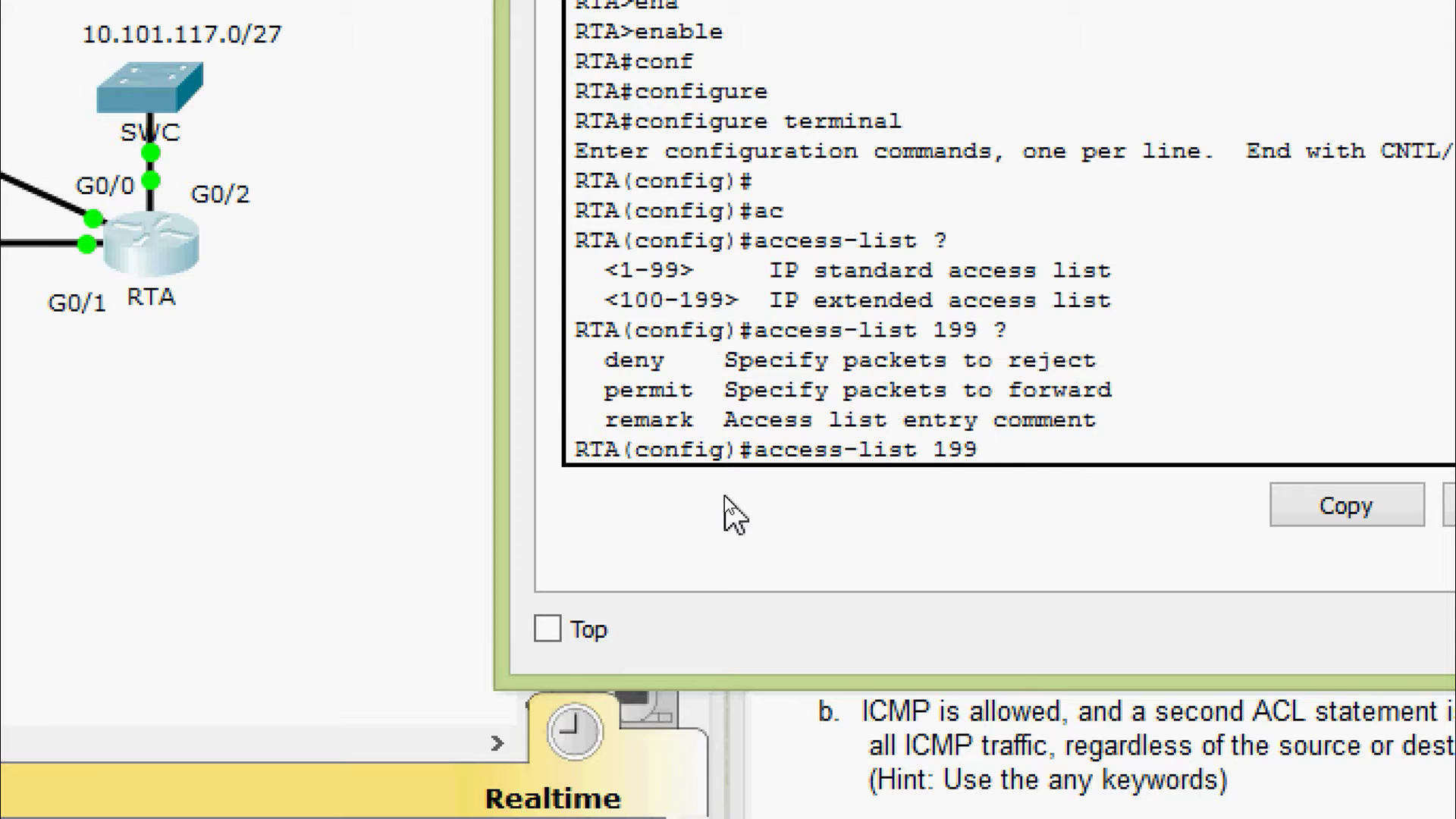
pyautogui.write('per')
pyautogui.press('Tab')
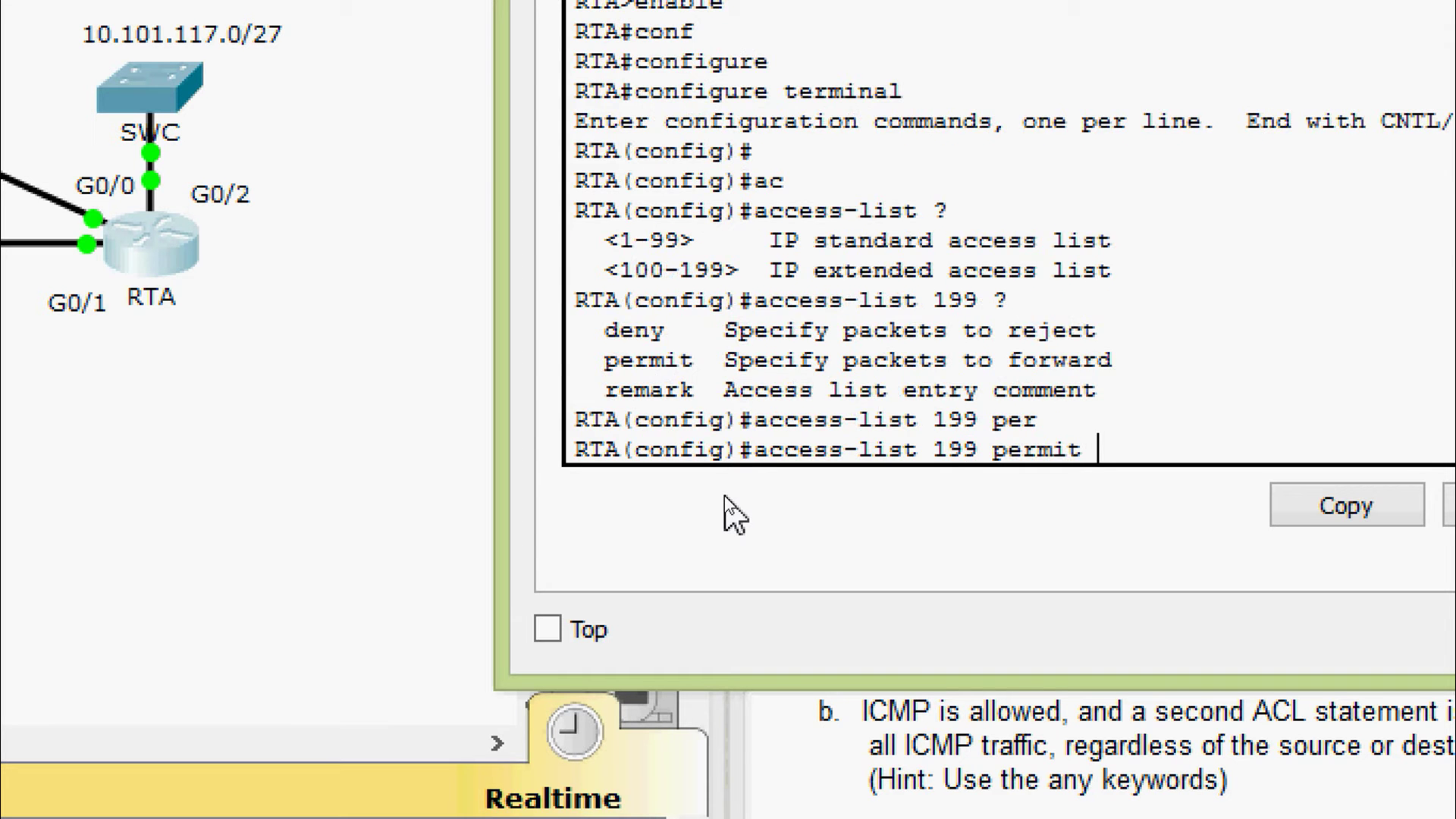
pyautogui.write('?')
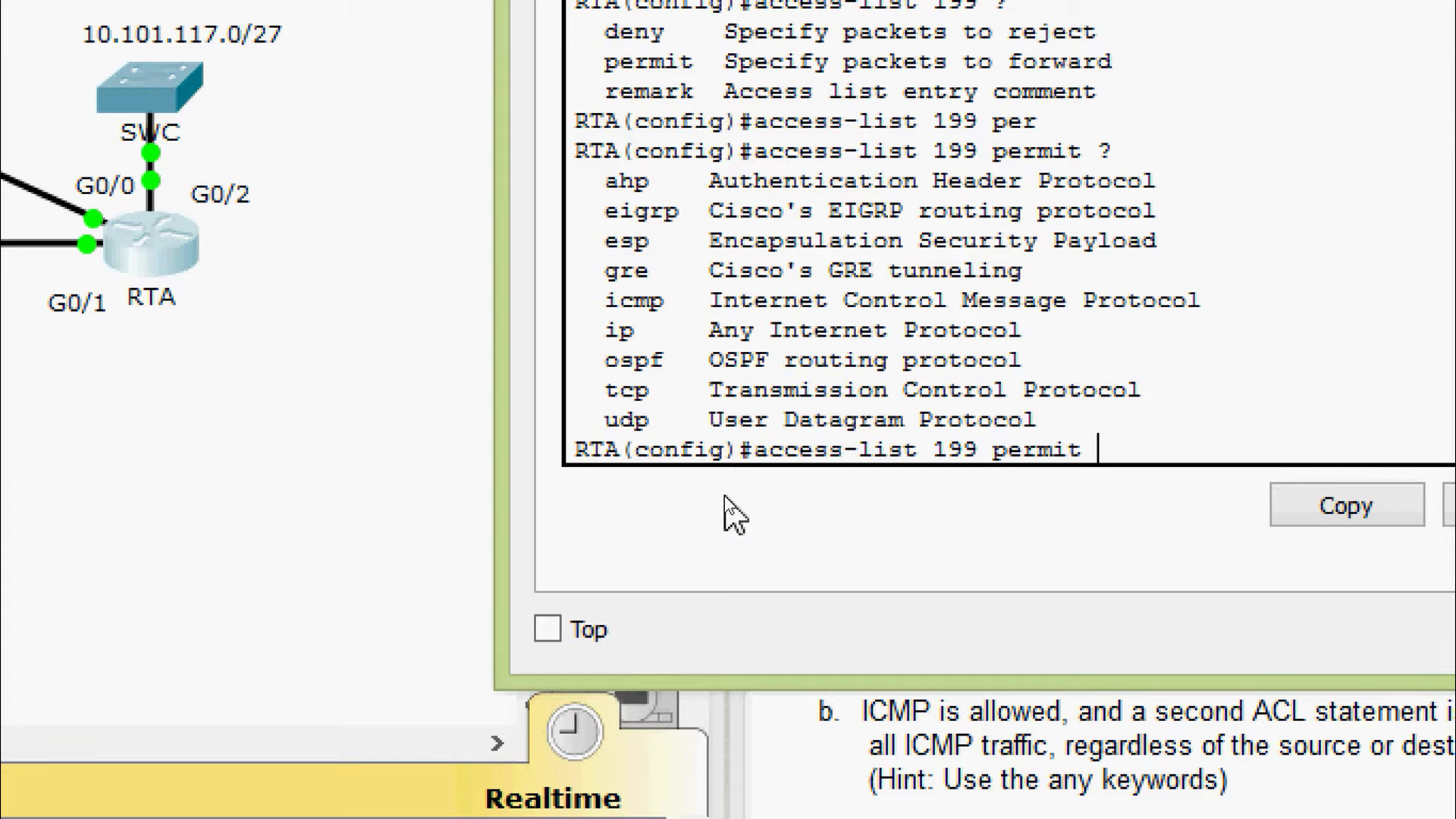
pyautogui.write('tc')
pyautogui.press('Tab')
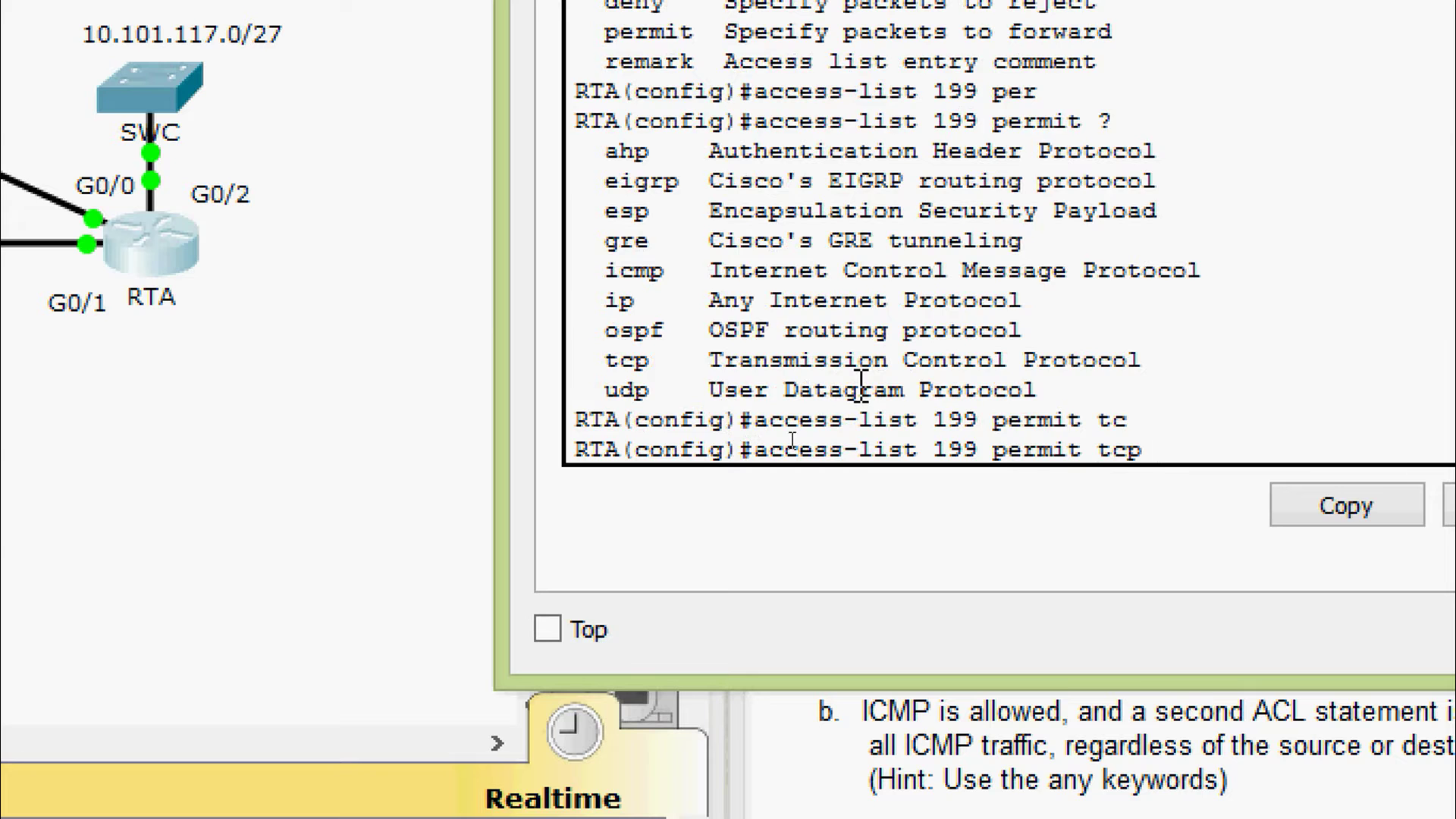
# Add source network 10.101.117.32 with wildcard 0.0.0.15 to the TCP permit statement, checking the help for each argument.
pyautogui.write('?')
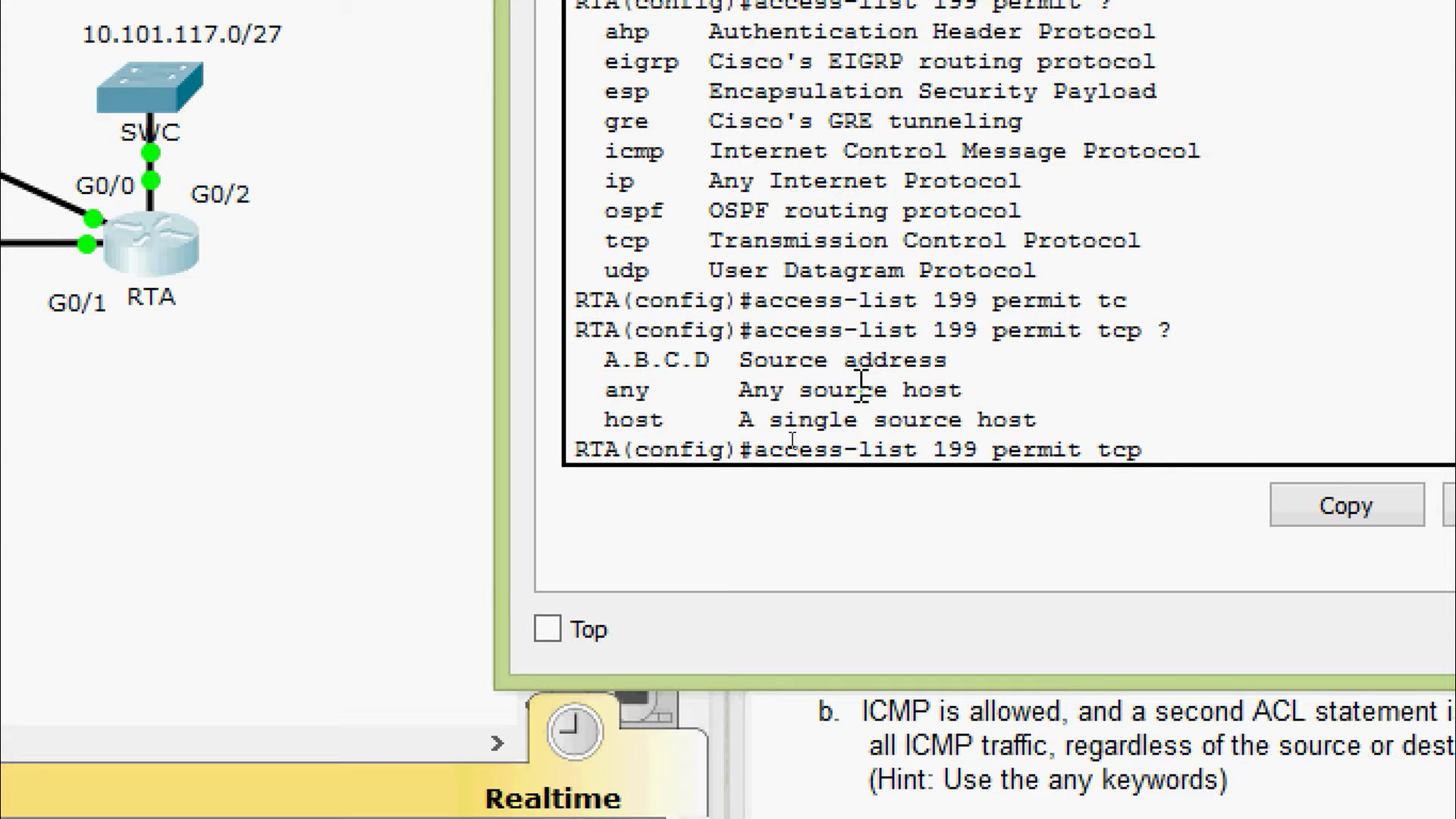
pyautogui.write('10.101')
pyautogui.write('.117.')
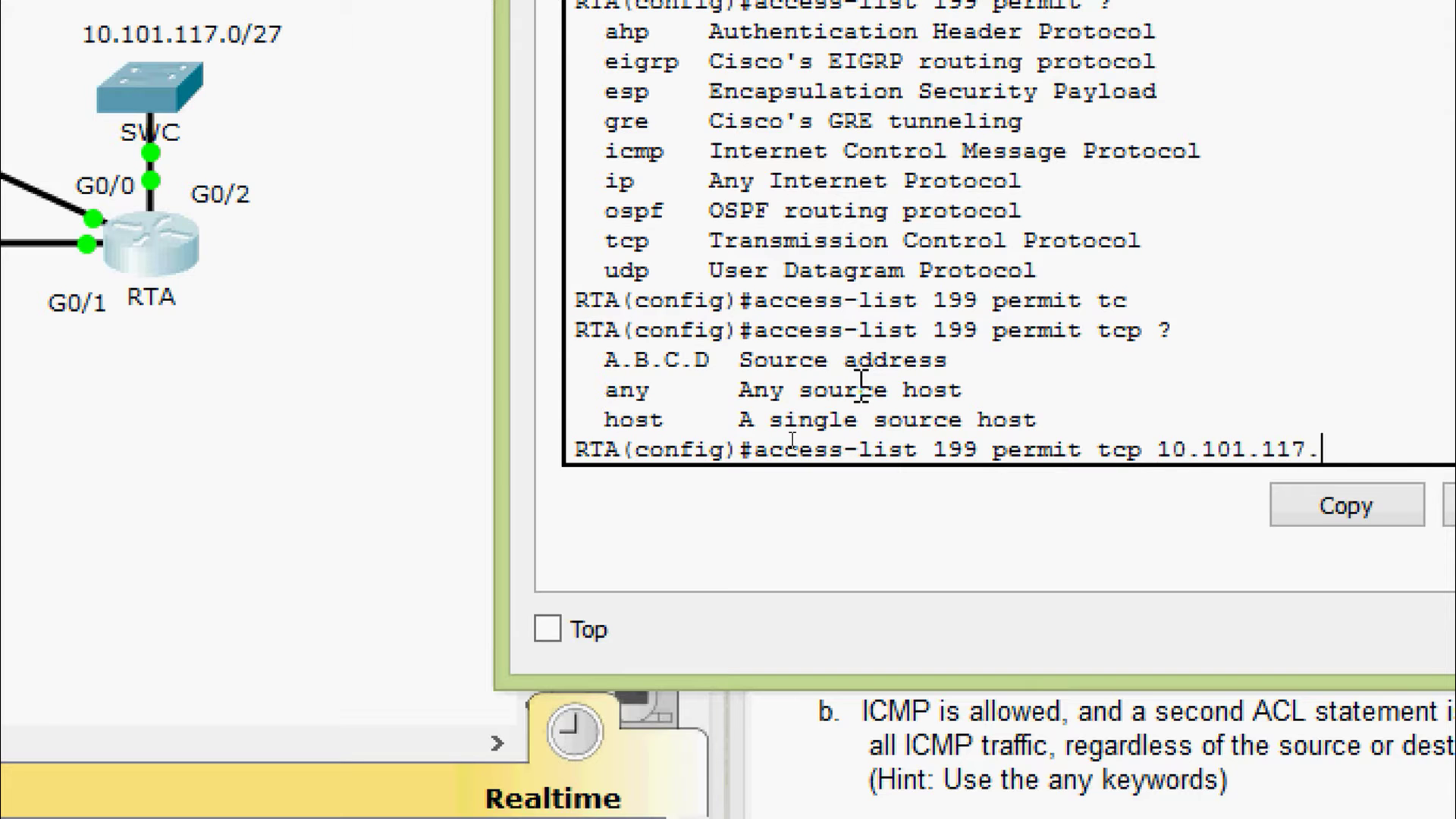
pyautogui.write('32')
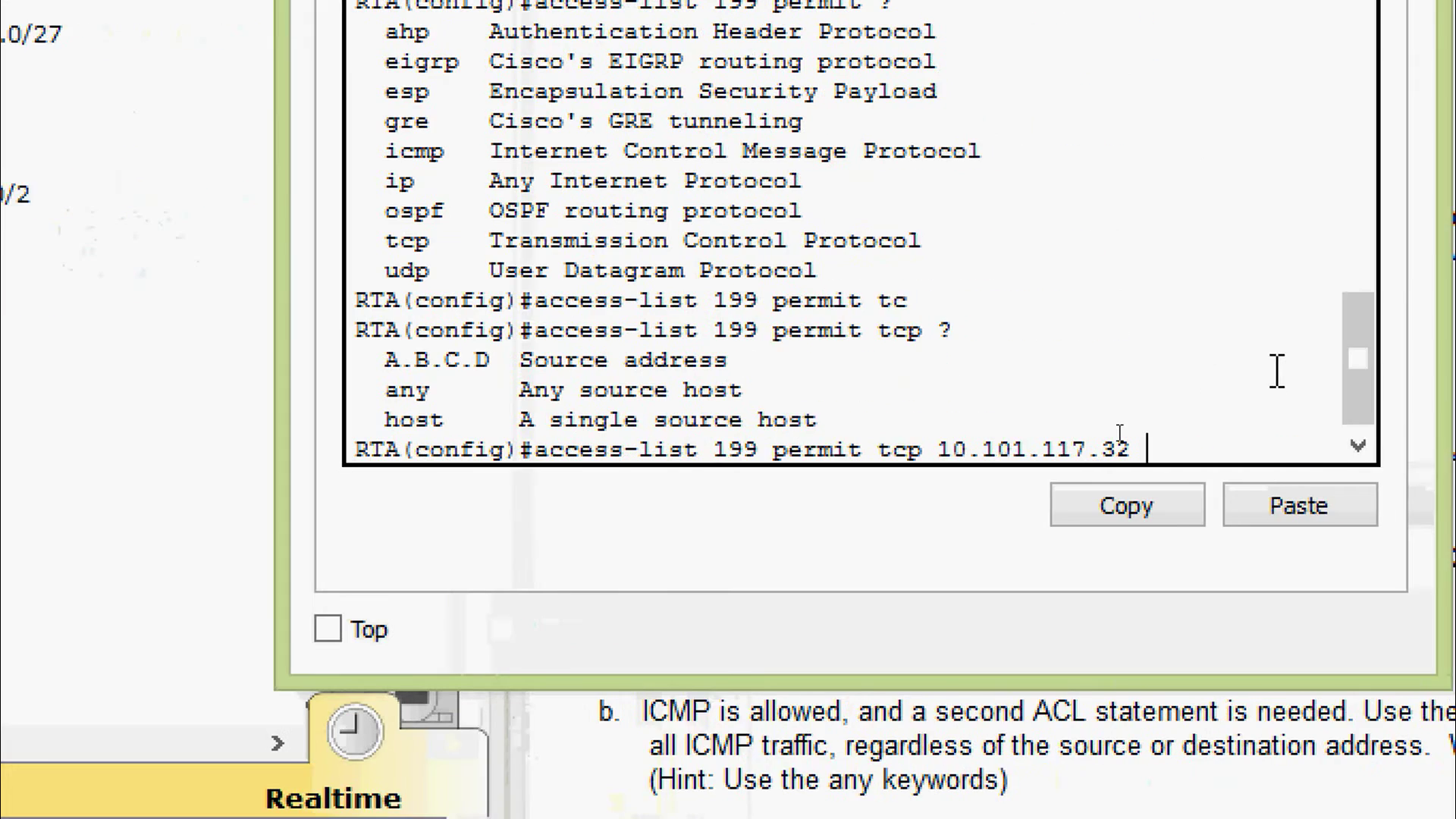
pyautogui.write(' ?')
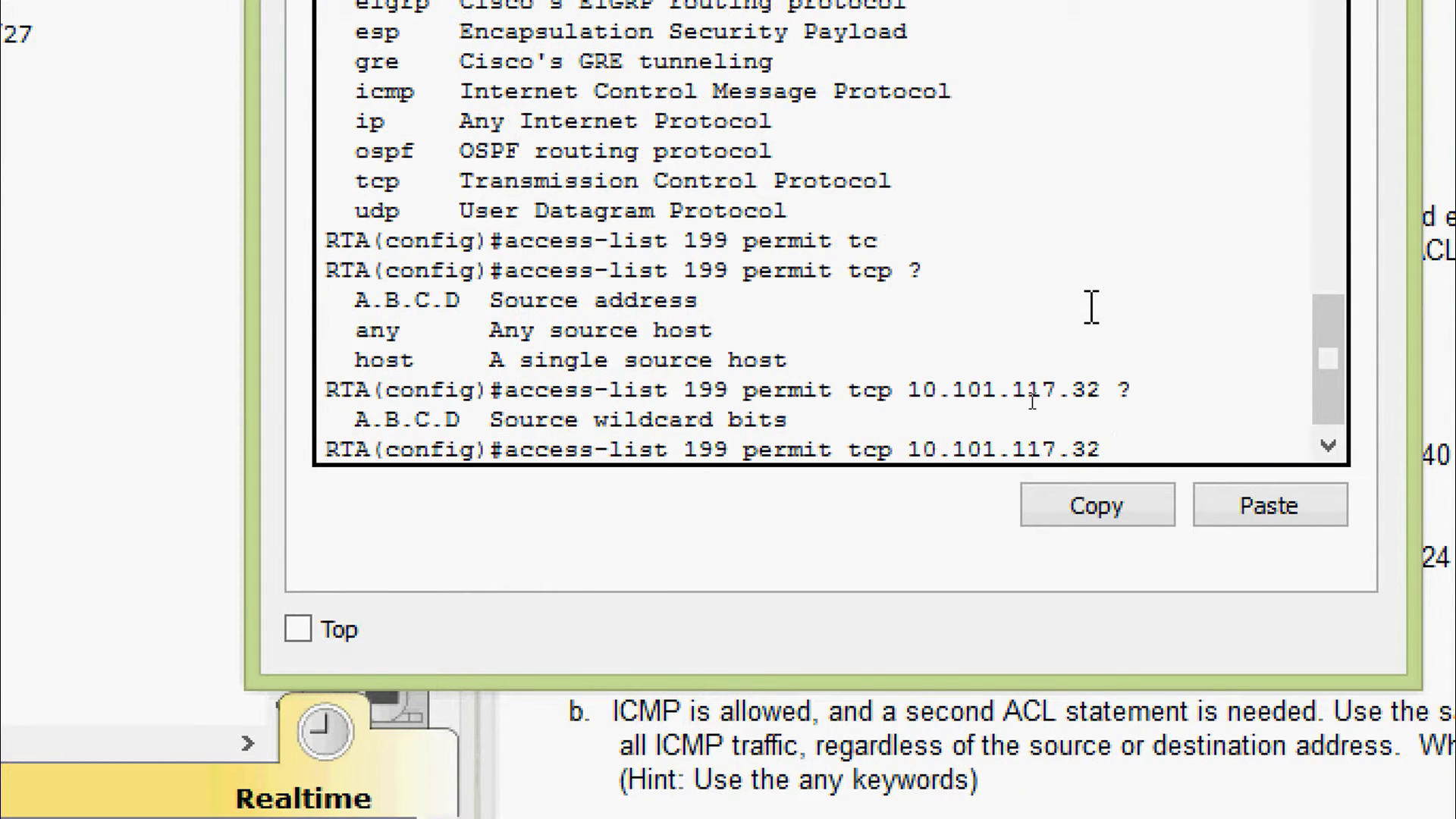
pyautogui.write('0.0.0.15 ?')
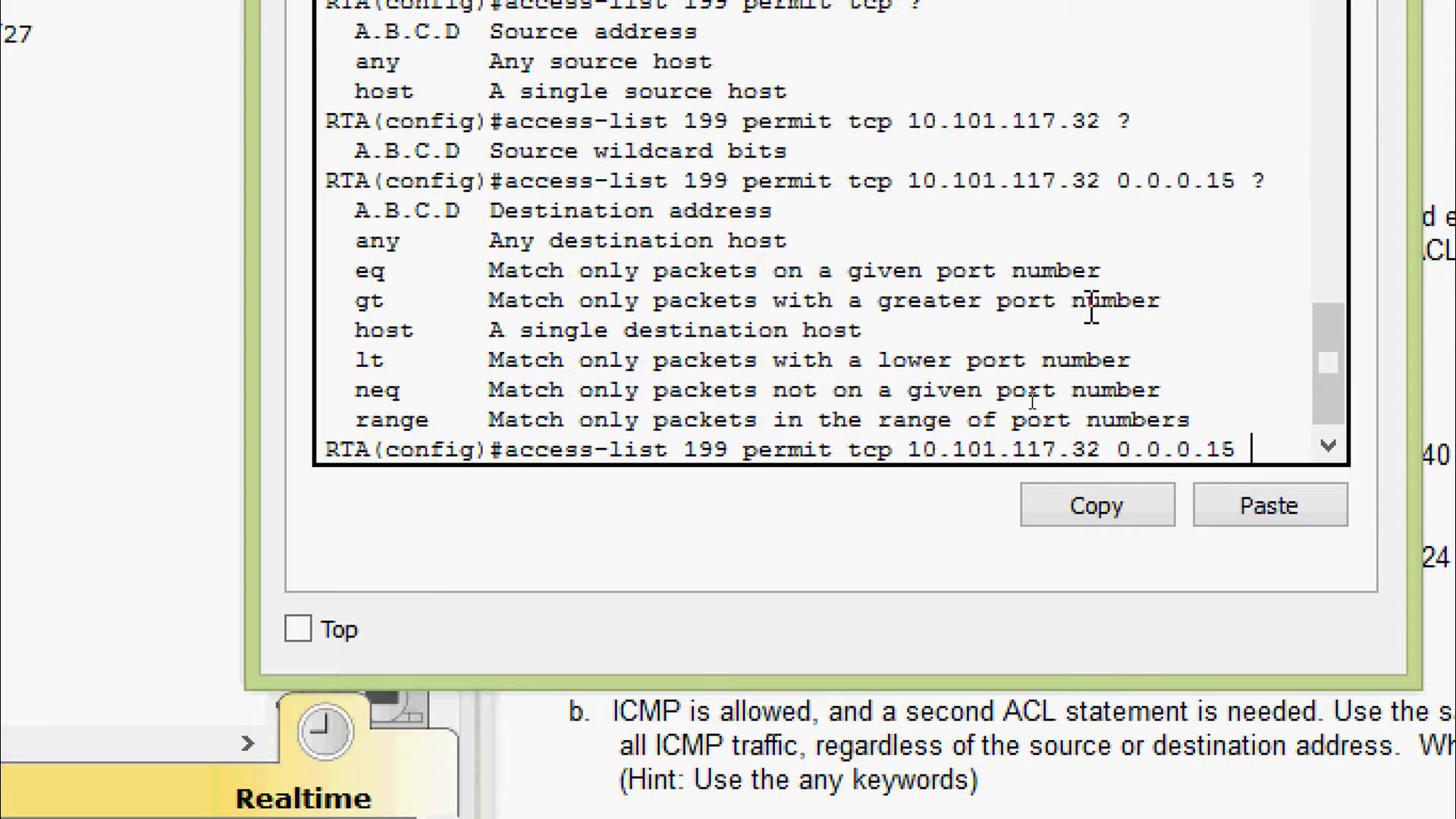
# Add destination network 10.101.117.0 with wildcard 0.0.0.31 to the statement and list the available port-matching options.
pyautogui.write('10.101')
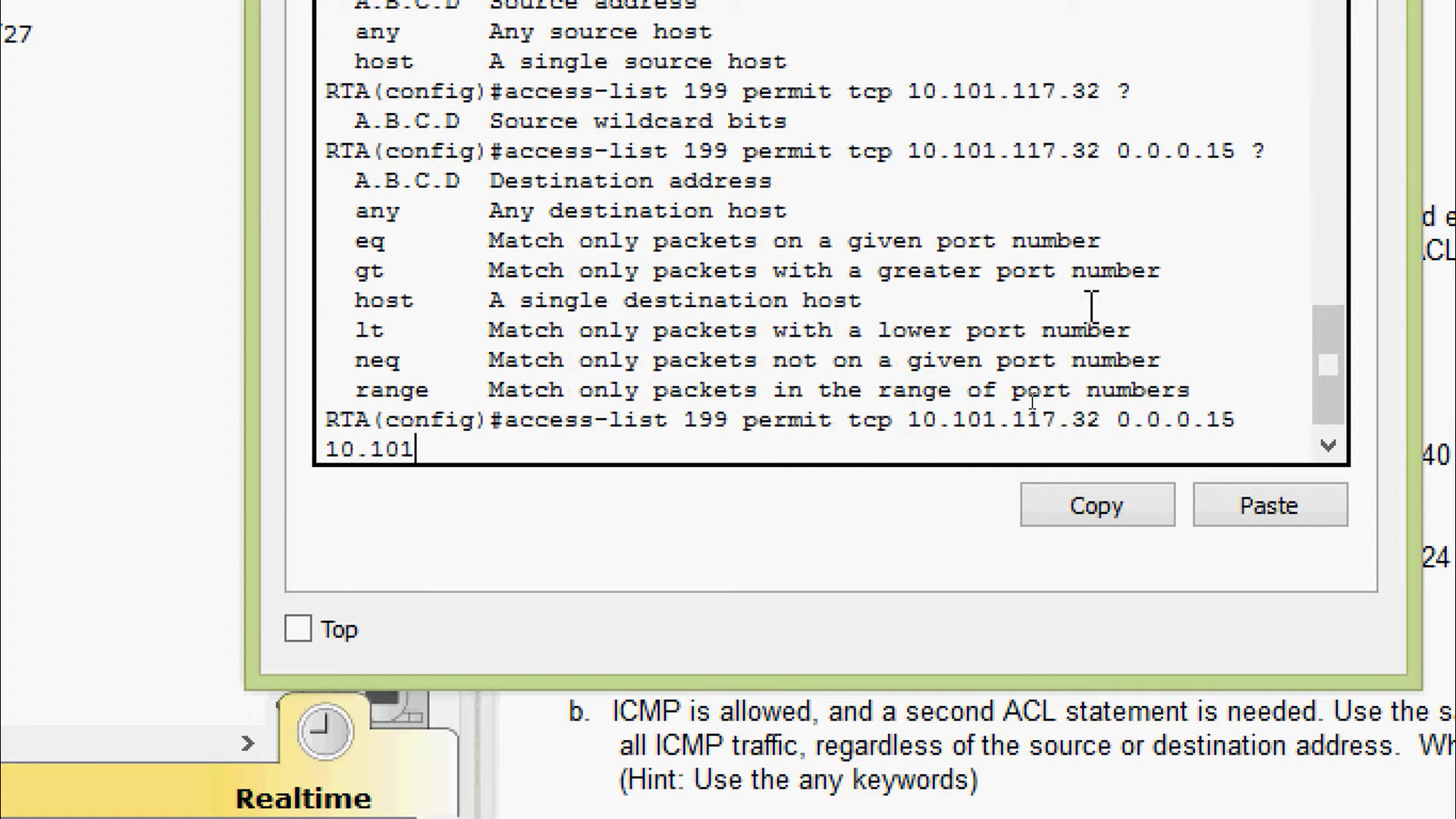
pyautogui.write('.117.0 ?')
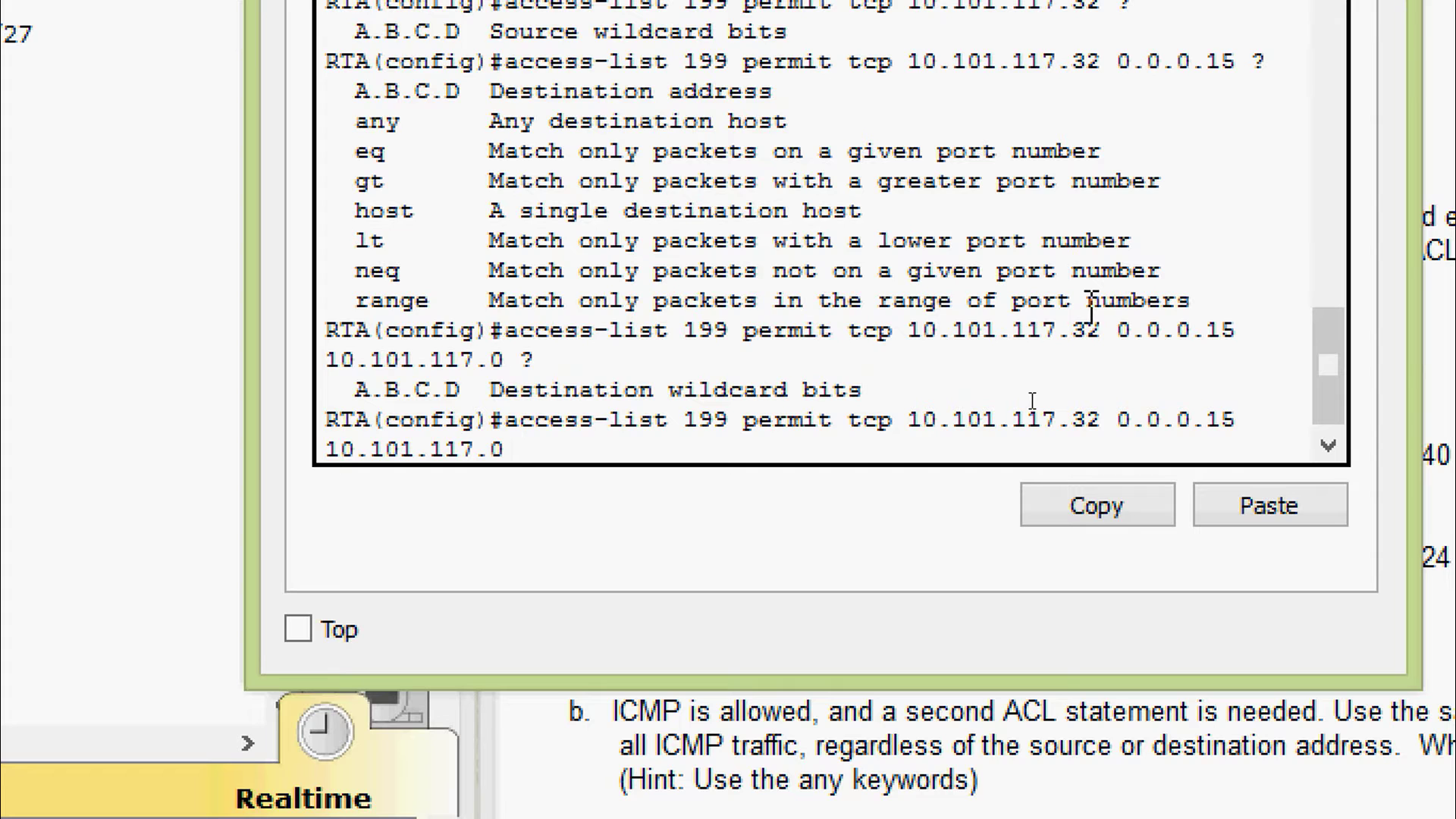
pyautogui.write(' 0.0.0.03')
pyautogui.press('BackSpace')
pyautogui.press('BackSpace')
pyautogui.write('31')
pyautogui.press('BackSpace')
pyautogui.press('BackSpace')
pyautogui.press('BackSpace')
pyautogui.press('BackSpace')
pyautogui.write('31 ?')
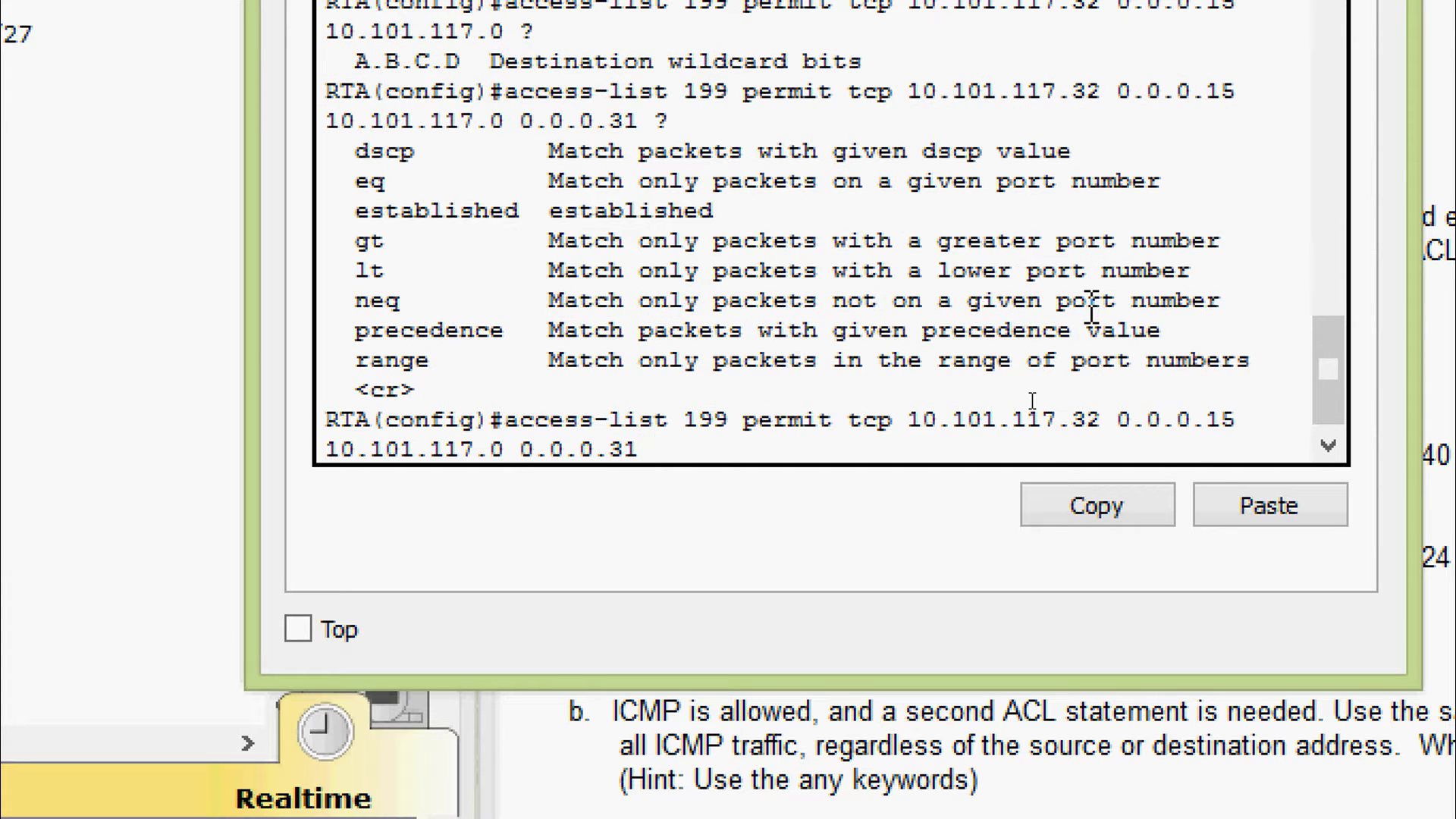
pyautogui.write('?')
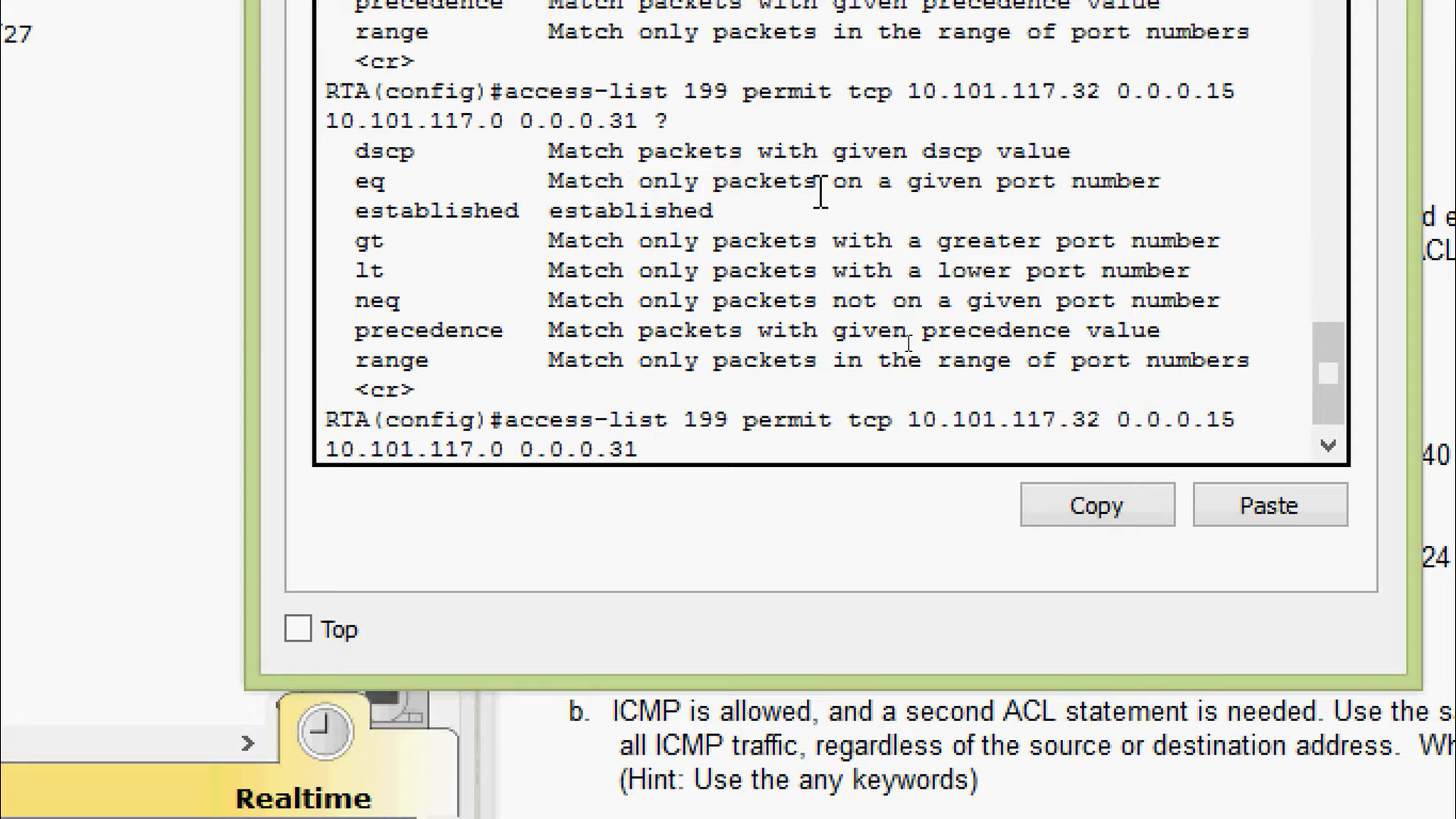
# Restrict the statement to Telnet traffic with eq telnet, looking up the available port keywords.
pyautogui.write('eq')
pyautogui.press('Tab')
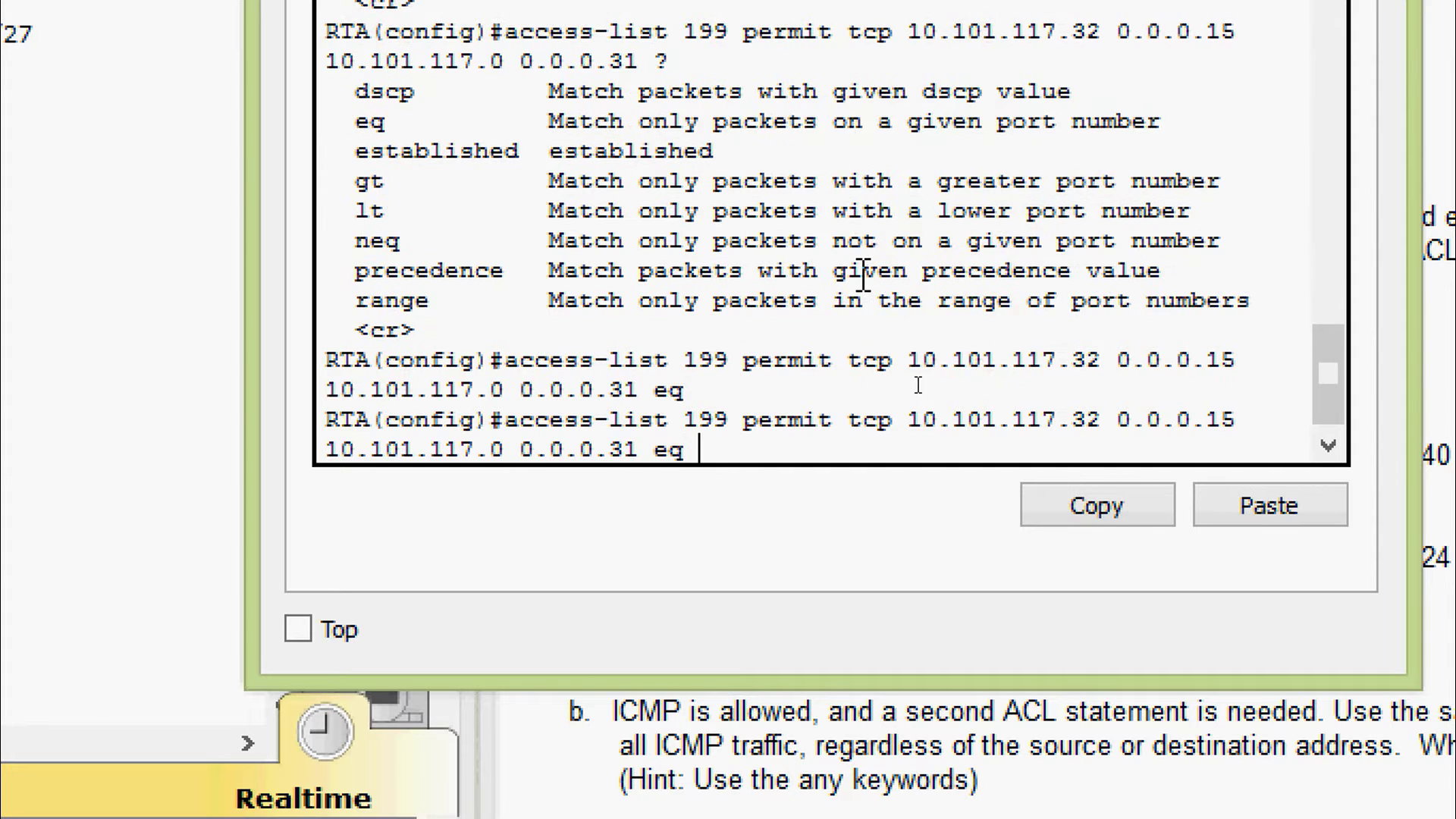
pyautogui.write('?')
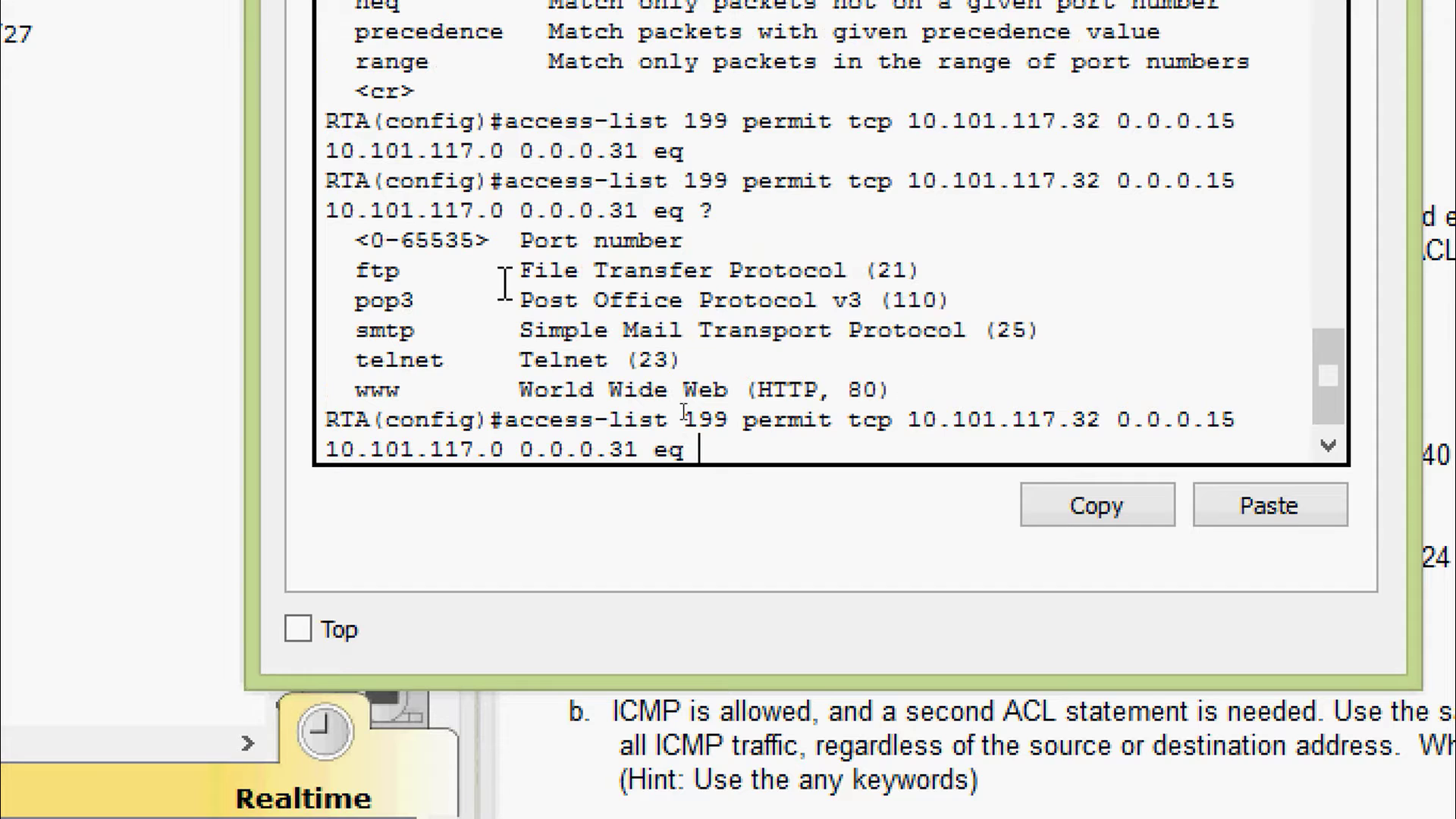
pyautogui.moveTo(341, 360); pyautogui.dragTo(598, 360)
pyautogui.click(724, 451)
pyautogui.write('tel')
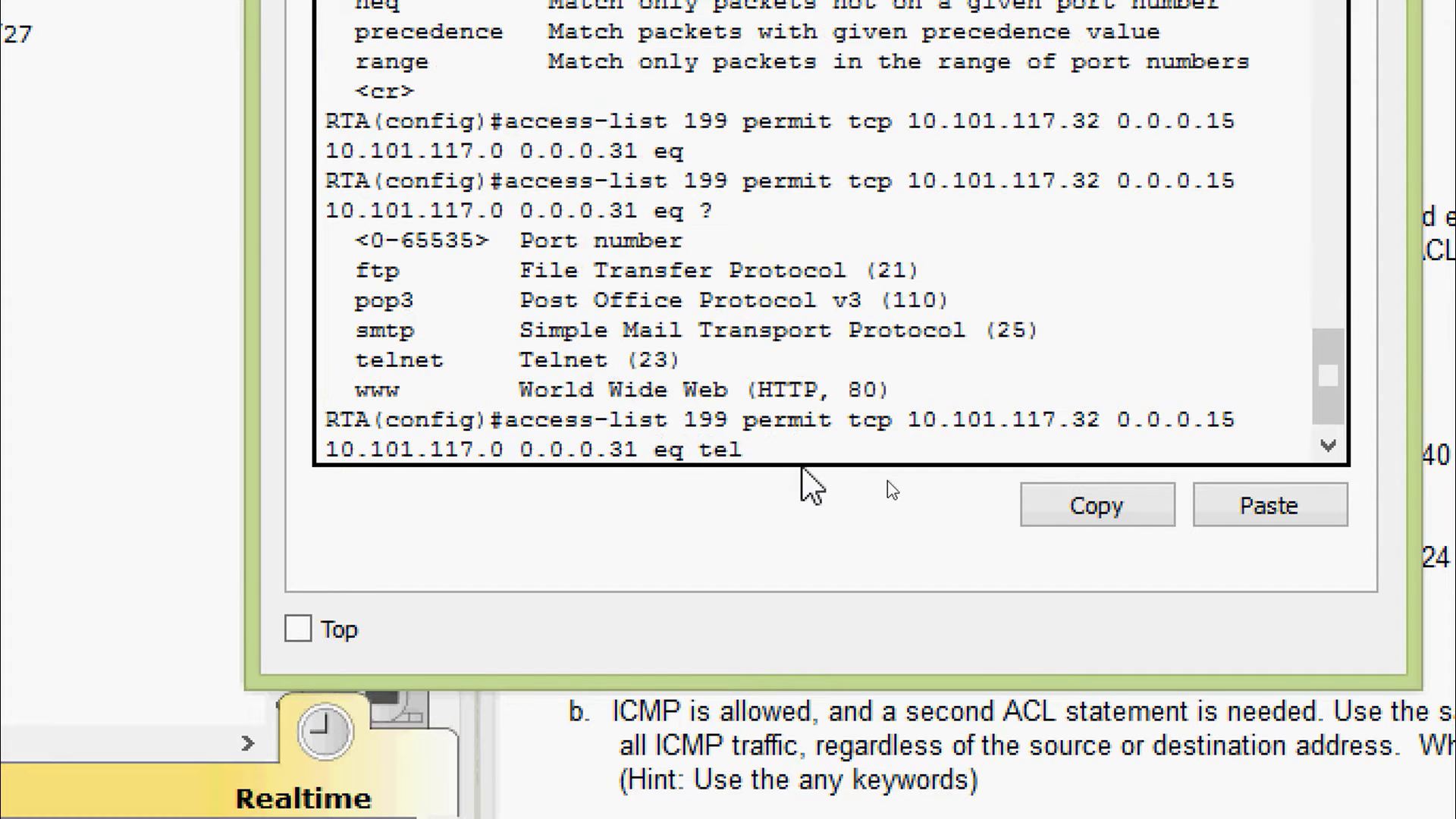
pyautogui.press('Tab')
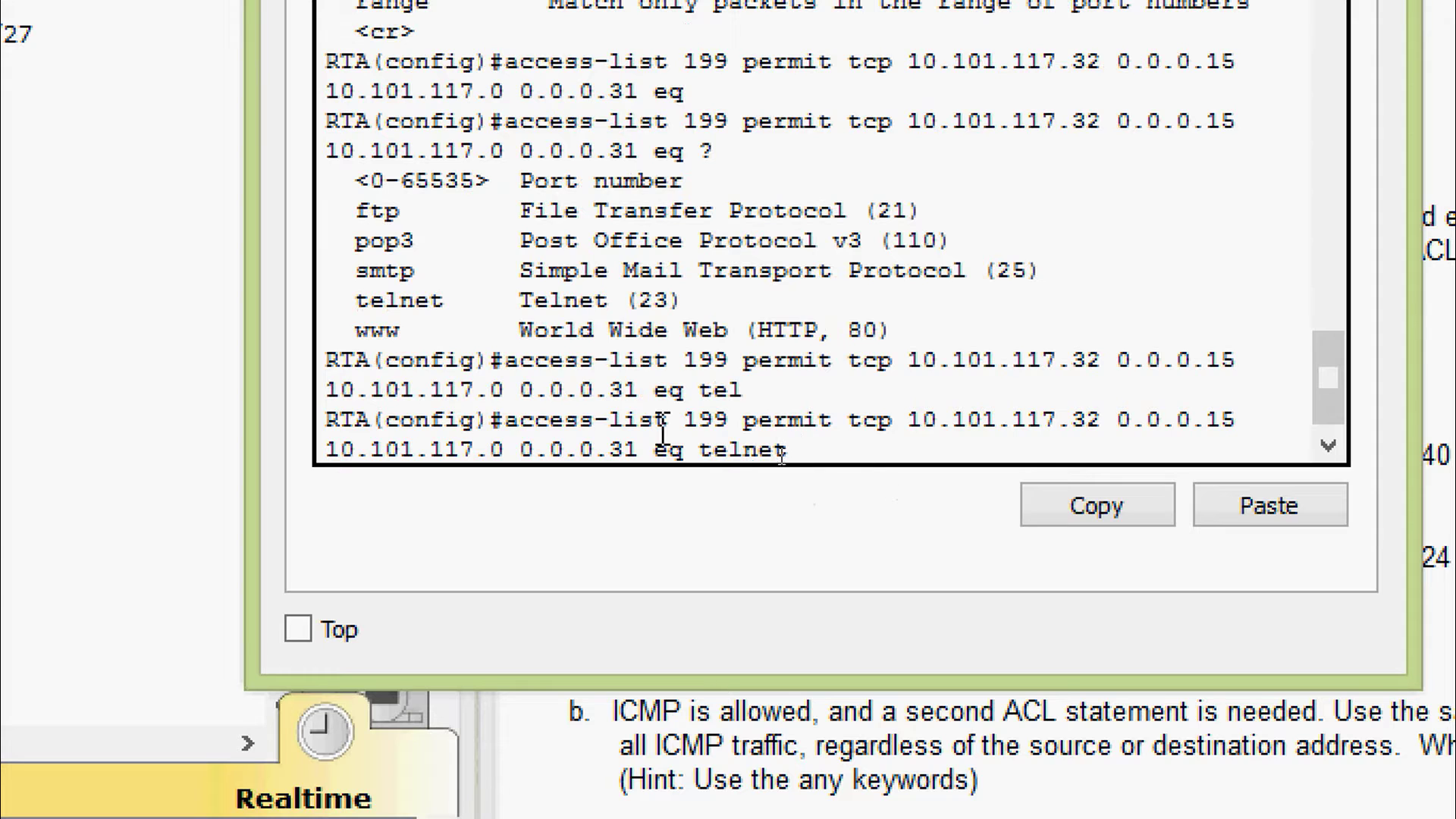
# Copy the complete access-list 199 Telnet statement from the console and execute it on RTA.
pyautogui.moveTo(505, 419); pyautogui.dragTo(794, 459)
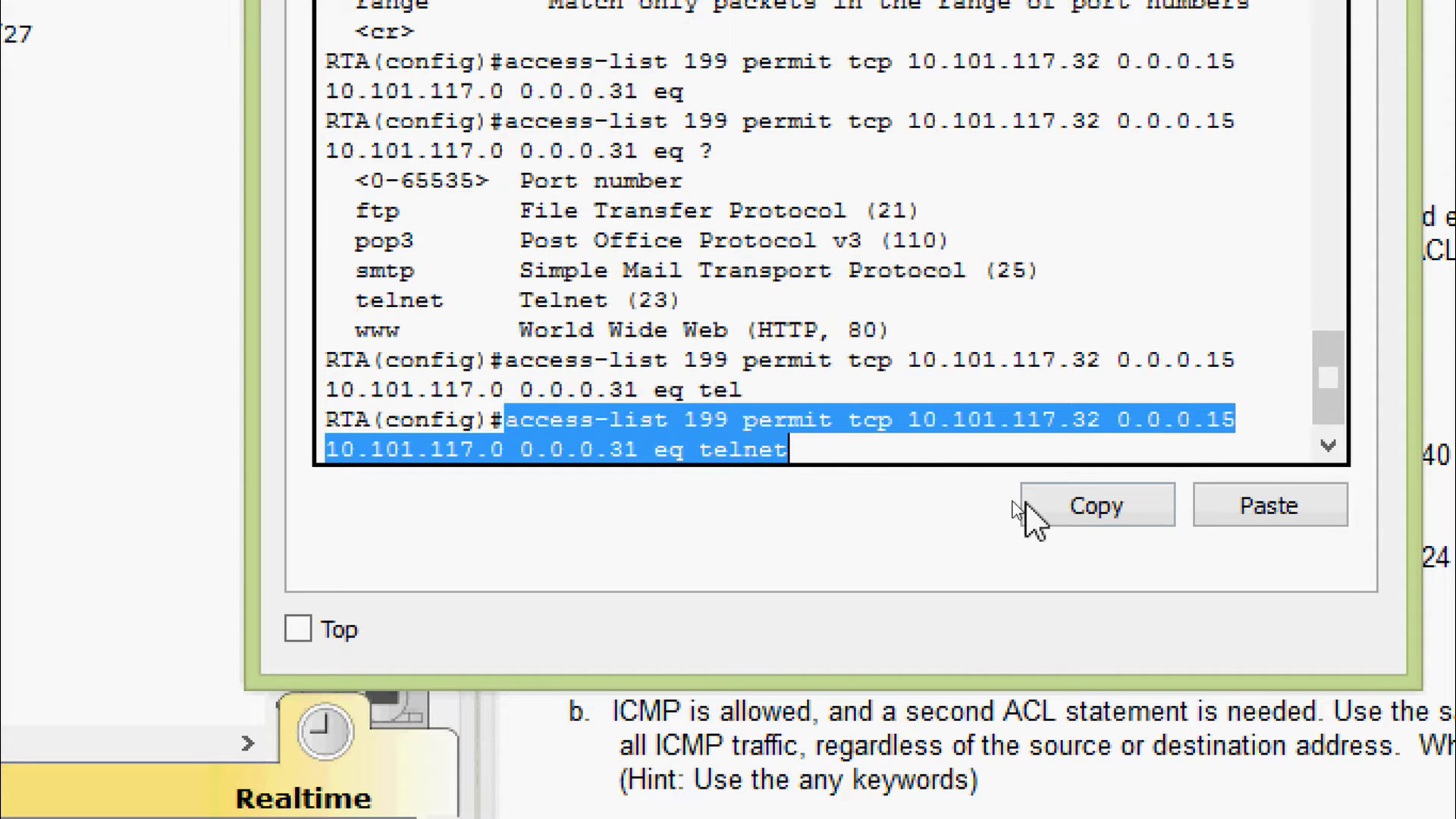
pyautogui.click(1072, 514)
pyautogui.press('Return')
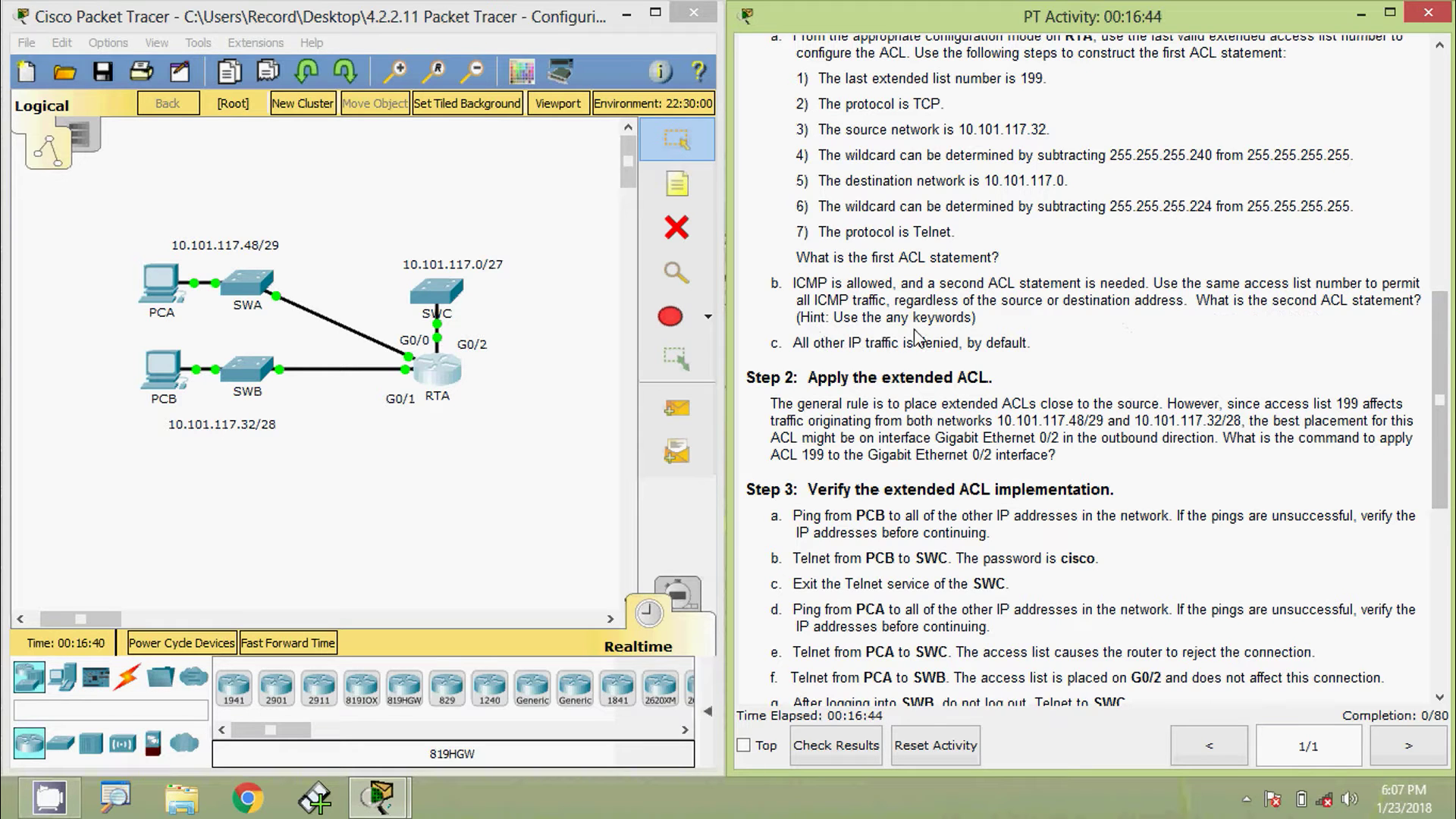
# Begin a second access-list 199 permit statement in RTA's console, checking the help for the available actions and protocols.
pyautogui.click(434, 393)
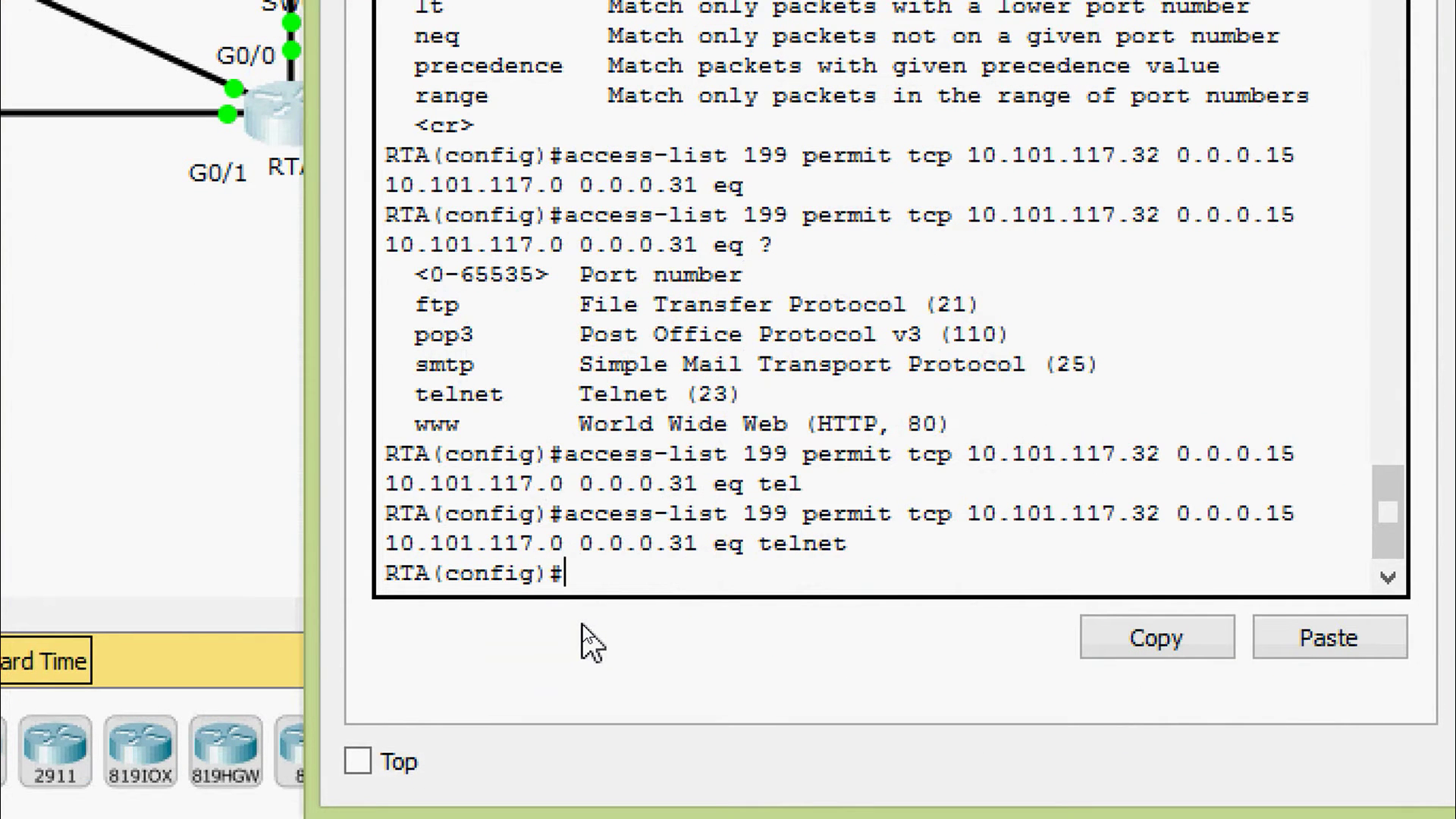
pyautogui.write('ac')
pyautogui.press('Tab')
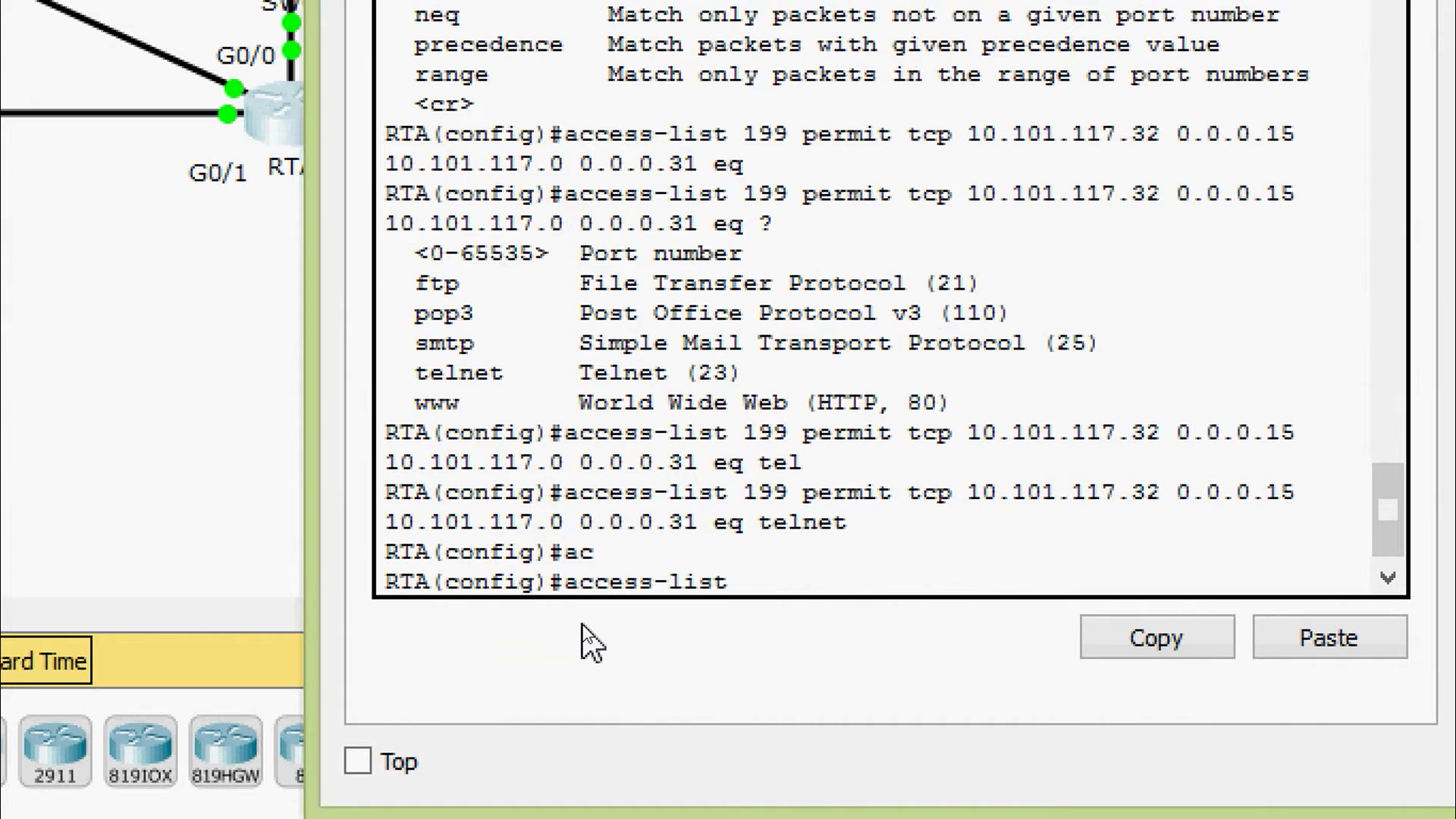
pyautogui.write('199 ?')
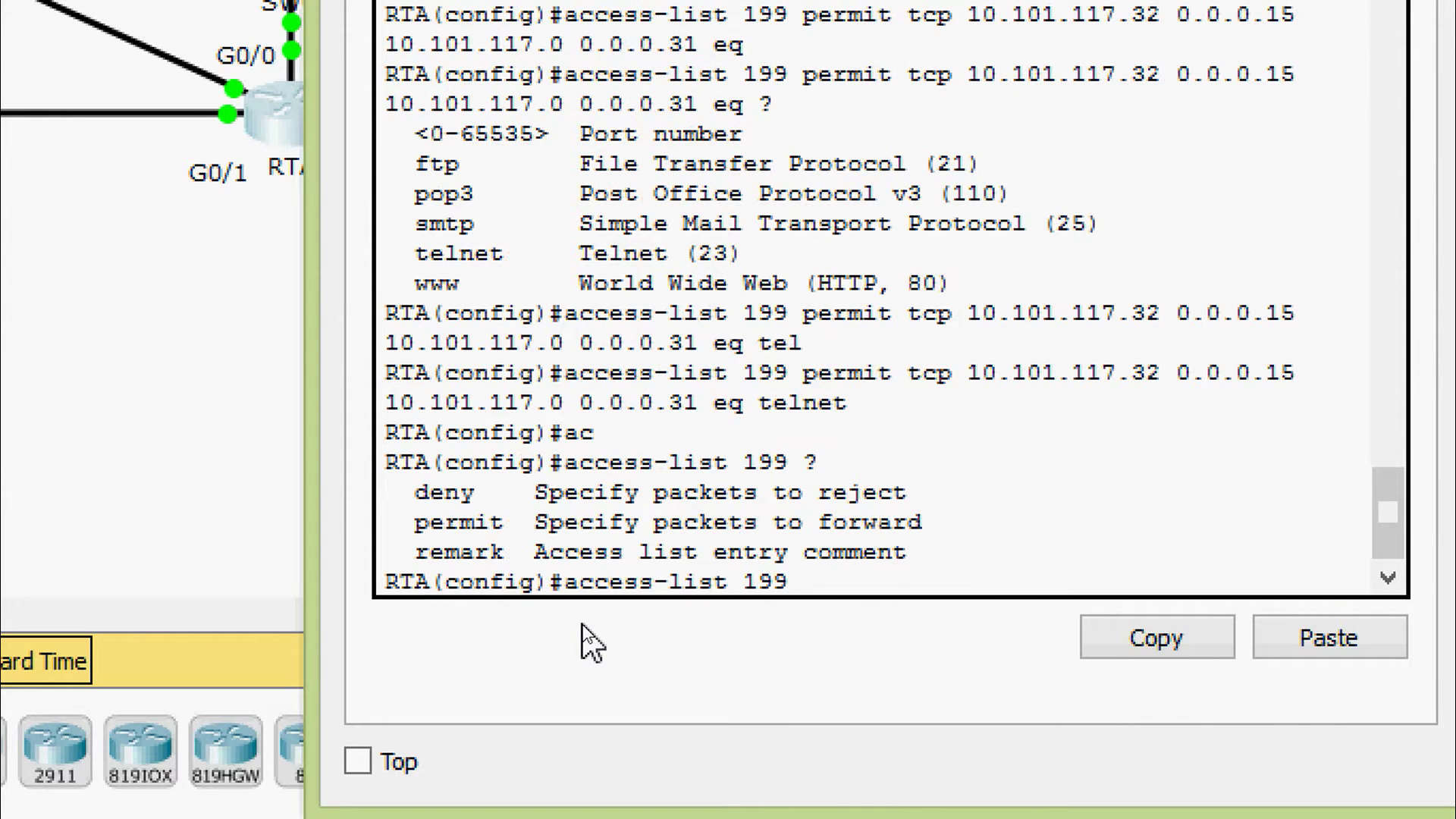
pyautogui.write('per')
pyautogui.press('Tab')
pyautogui.write('?')
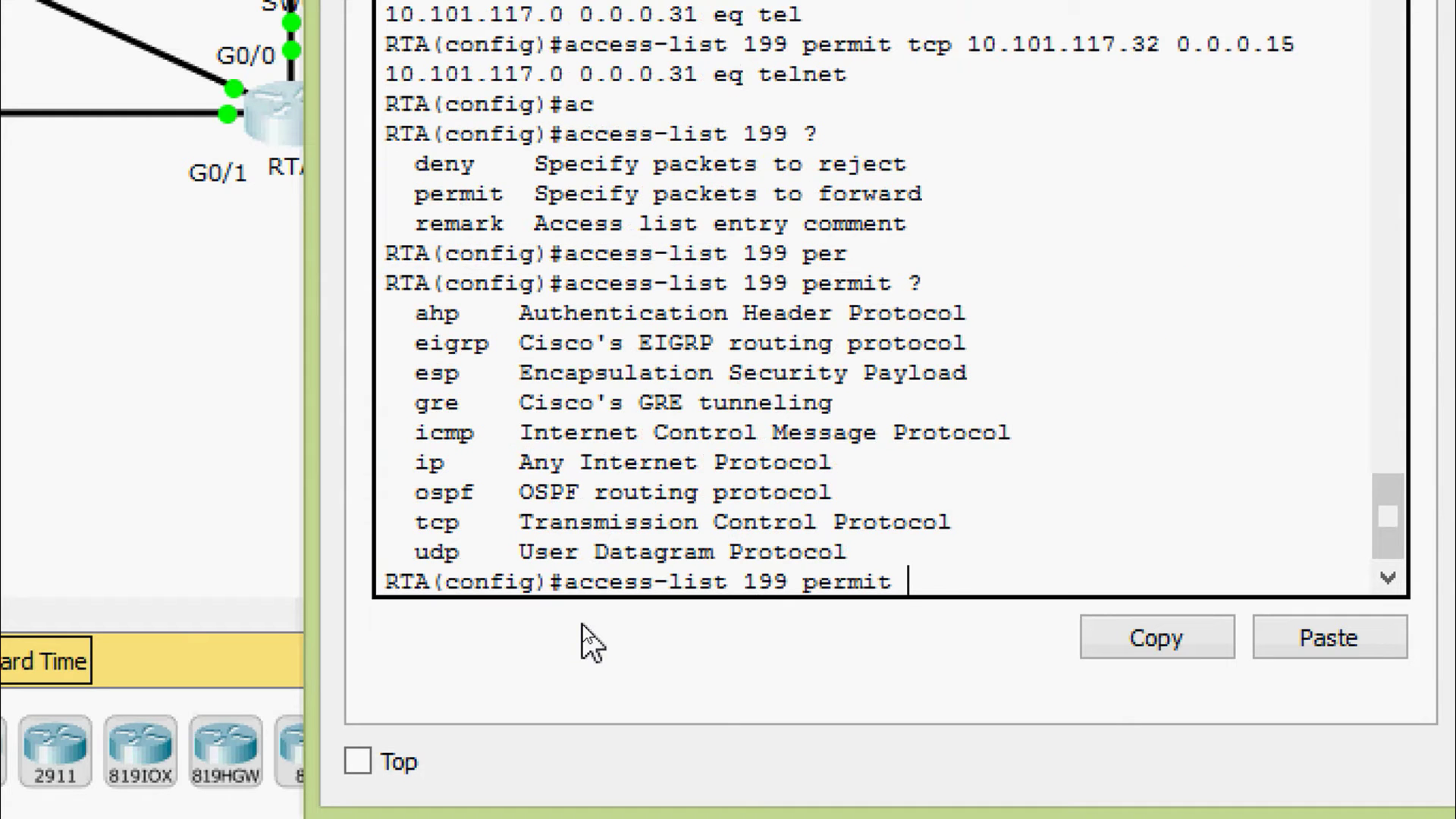
# Complete the statement as permit icmp any any, checking the source and destination options, and execute it on RTA.
pyautogui.write('ic')
pyautogui.press('Tab')
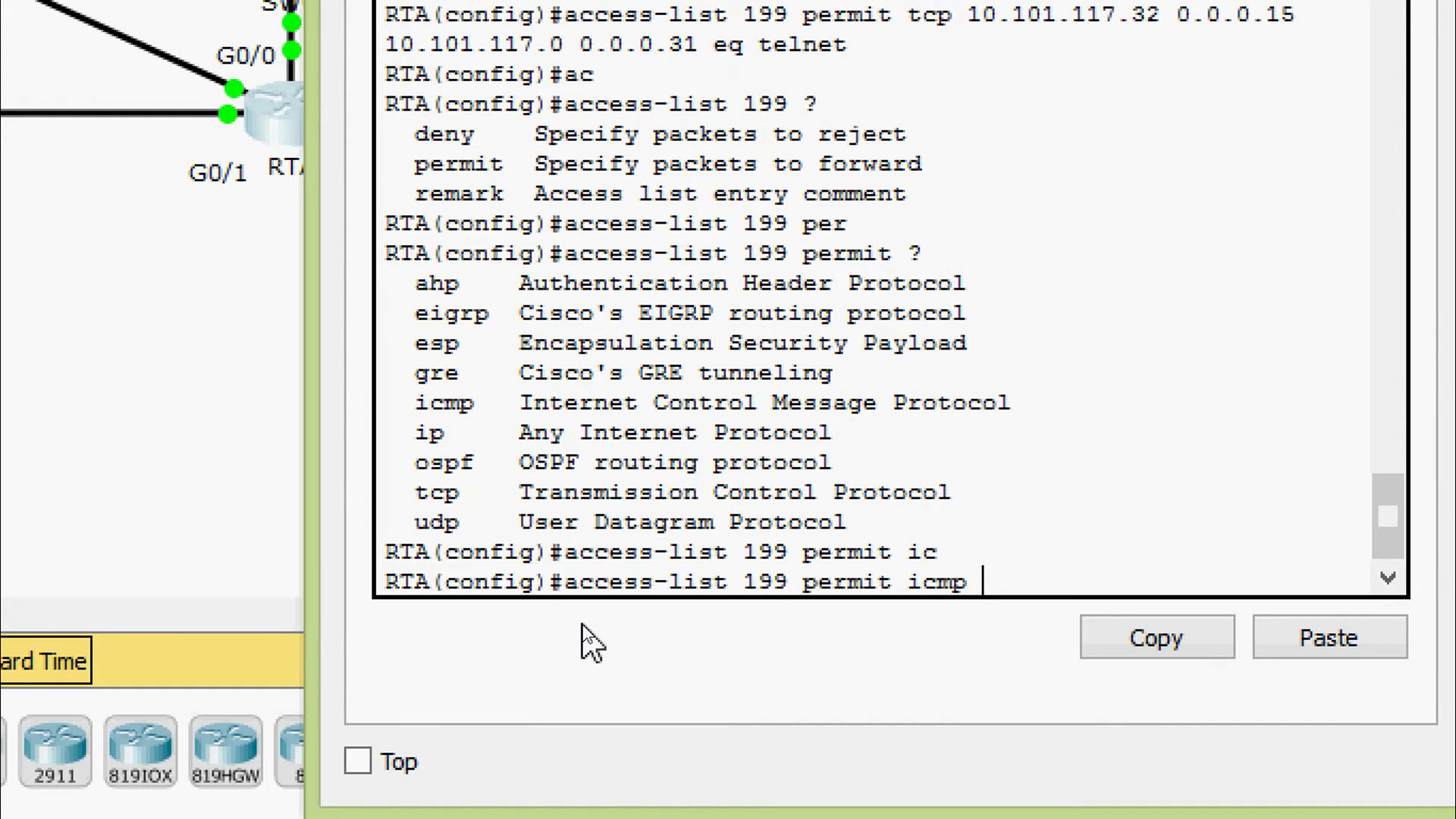
pyautogui.write('?')
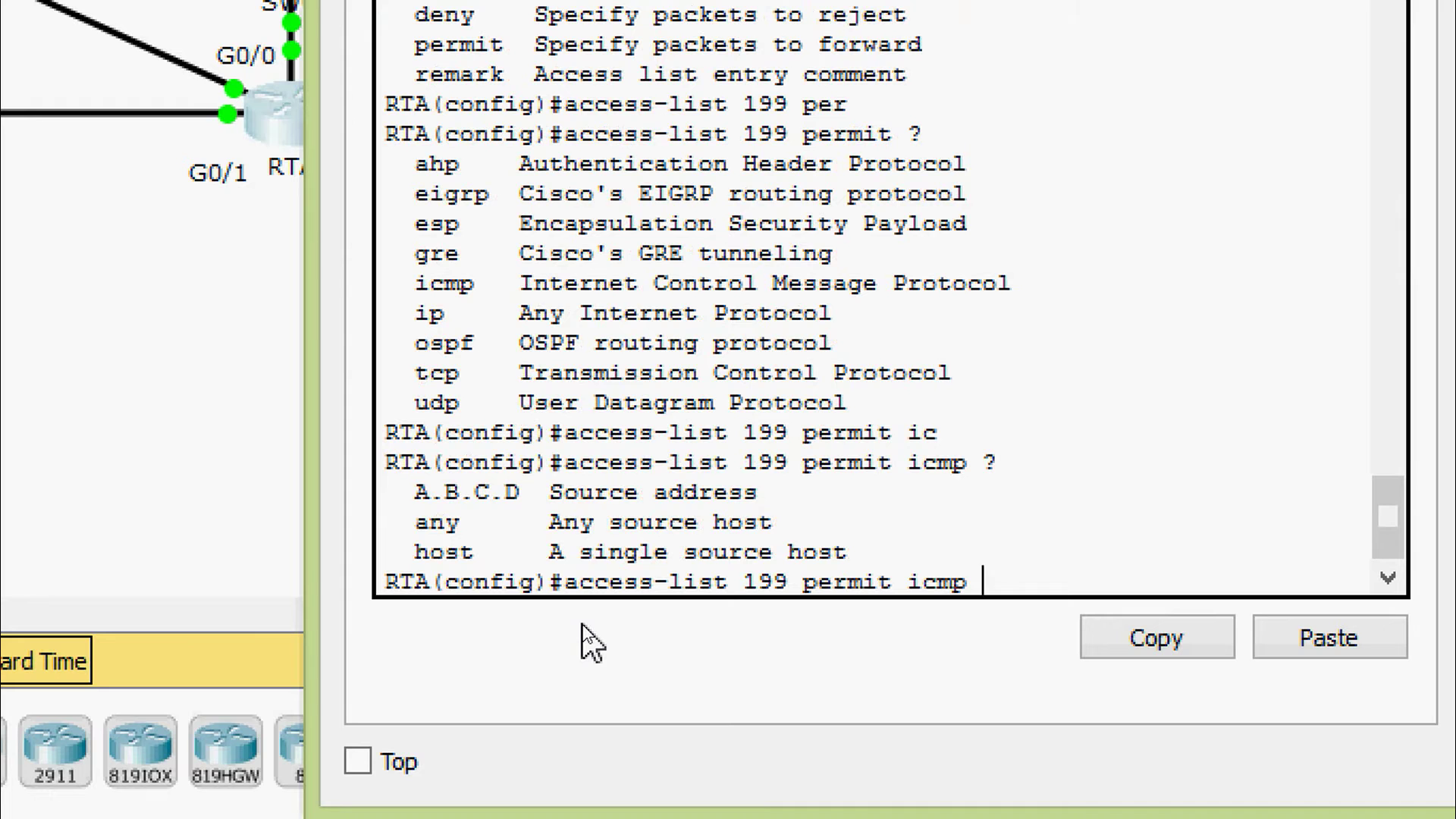
pyautogui.write('an')
pyautogui.press('Tab')
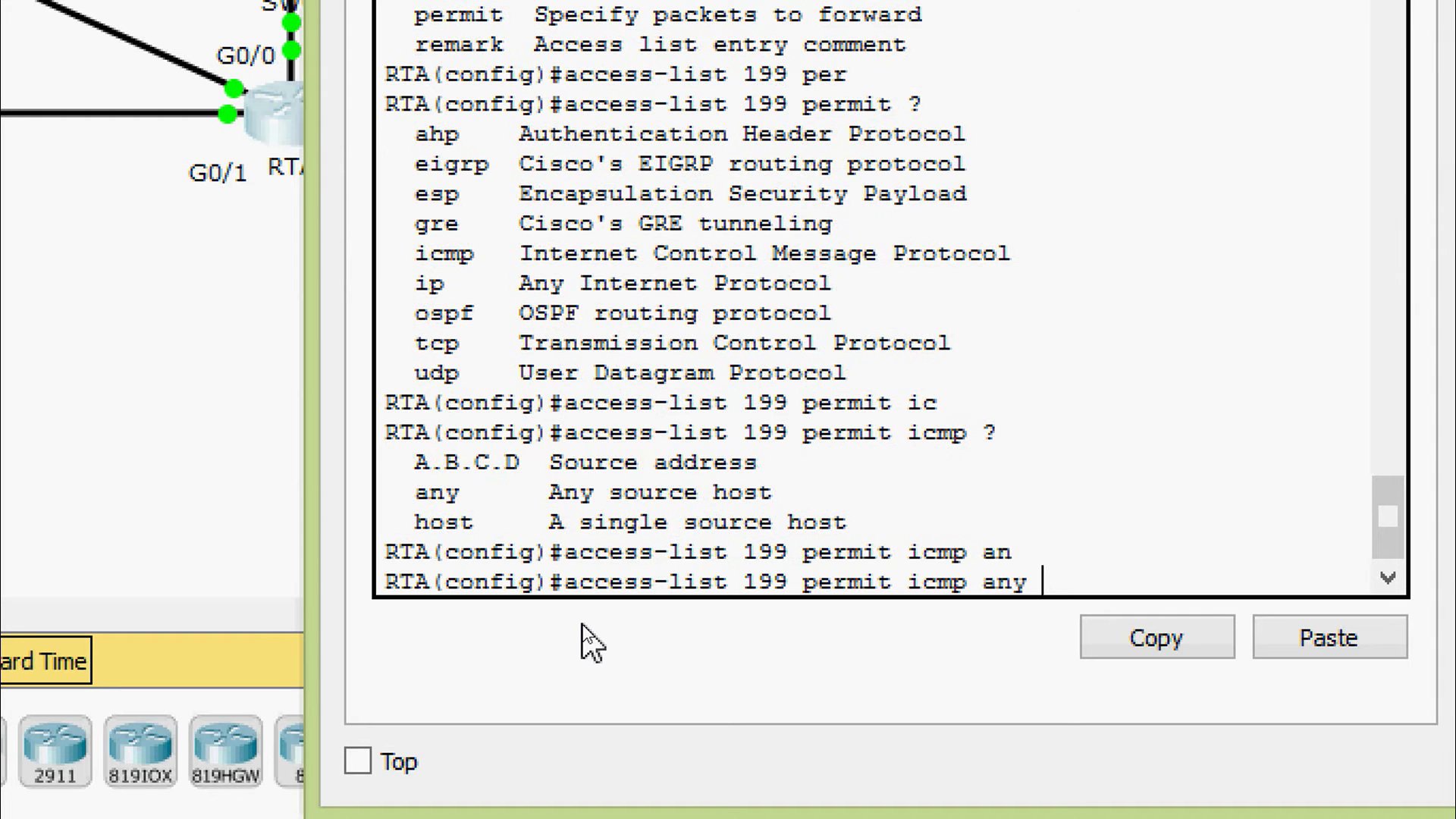
pyautogui.write('?')
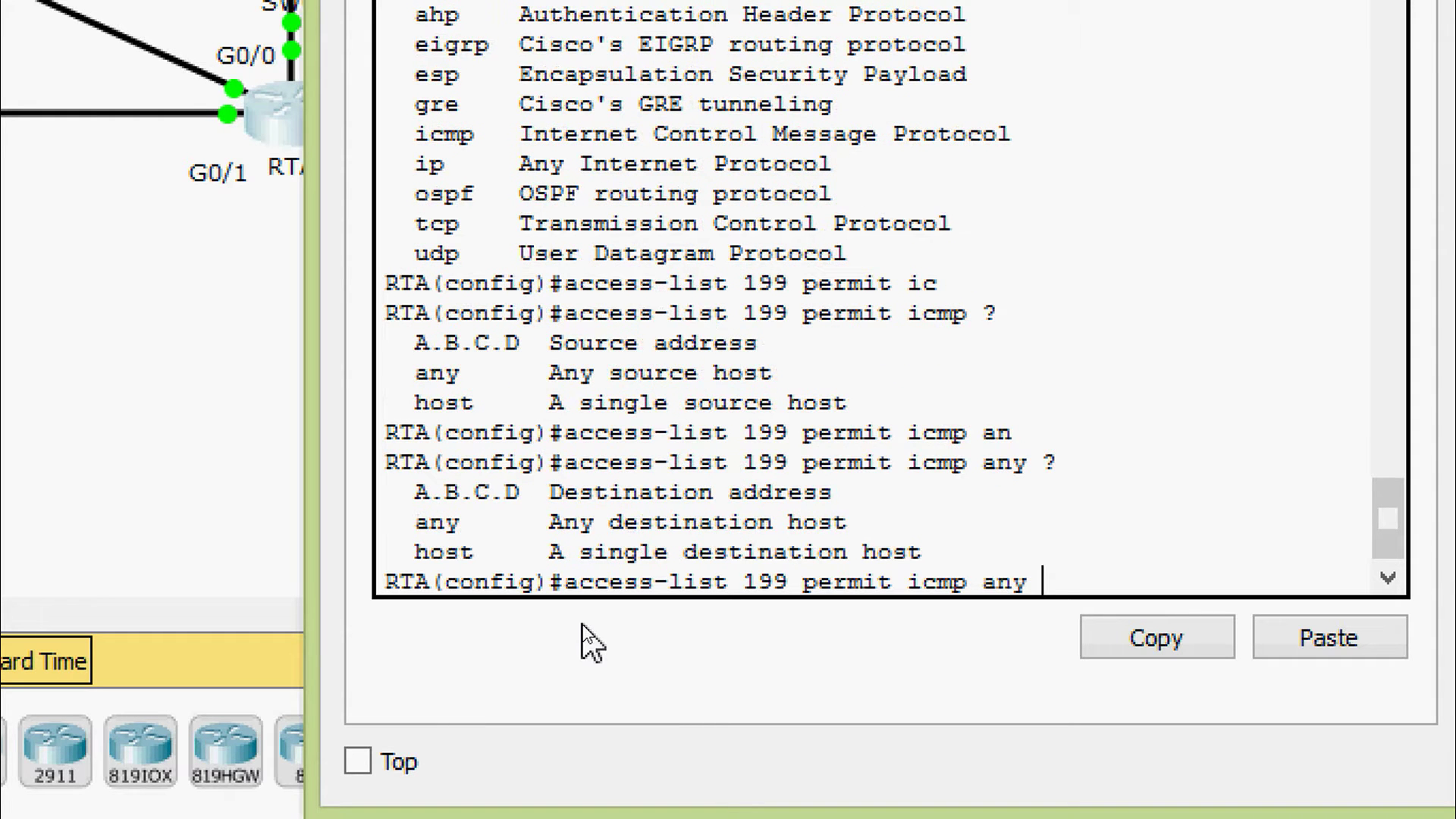
pyautogui.write('an')
pyautogui.press('Tab')
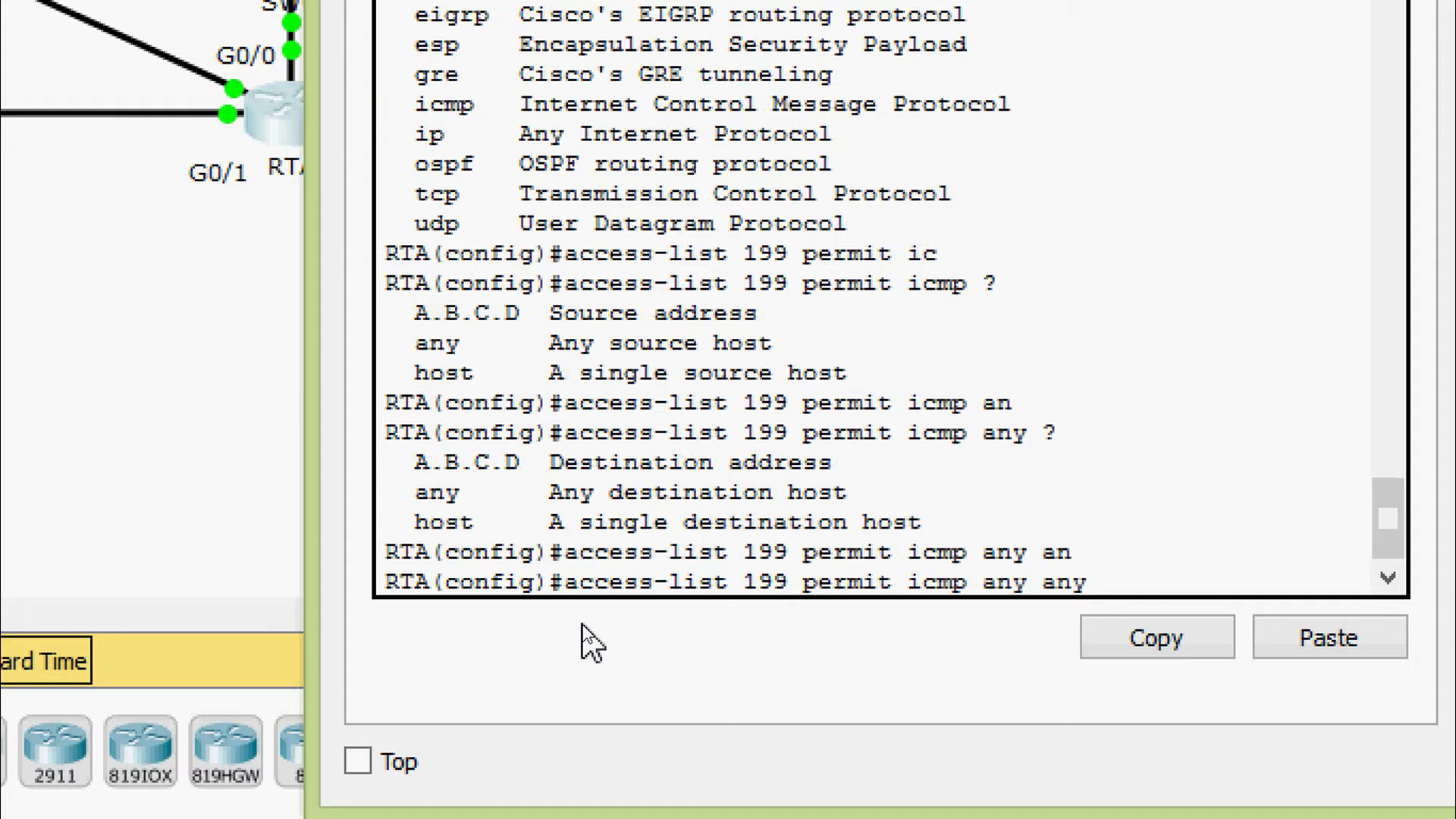
pyautogui.press('Return')
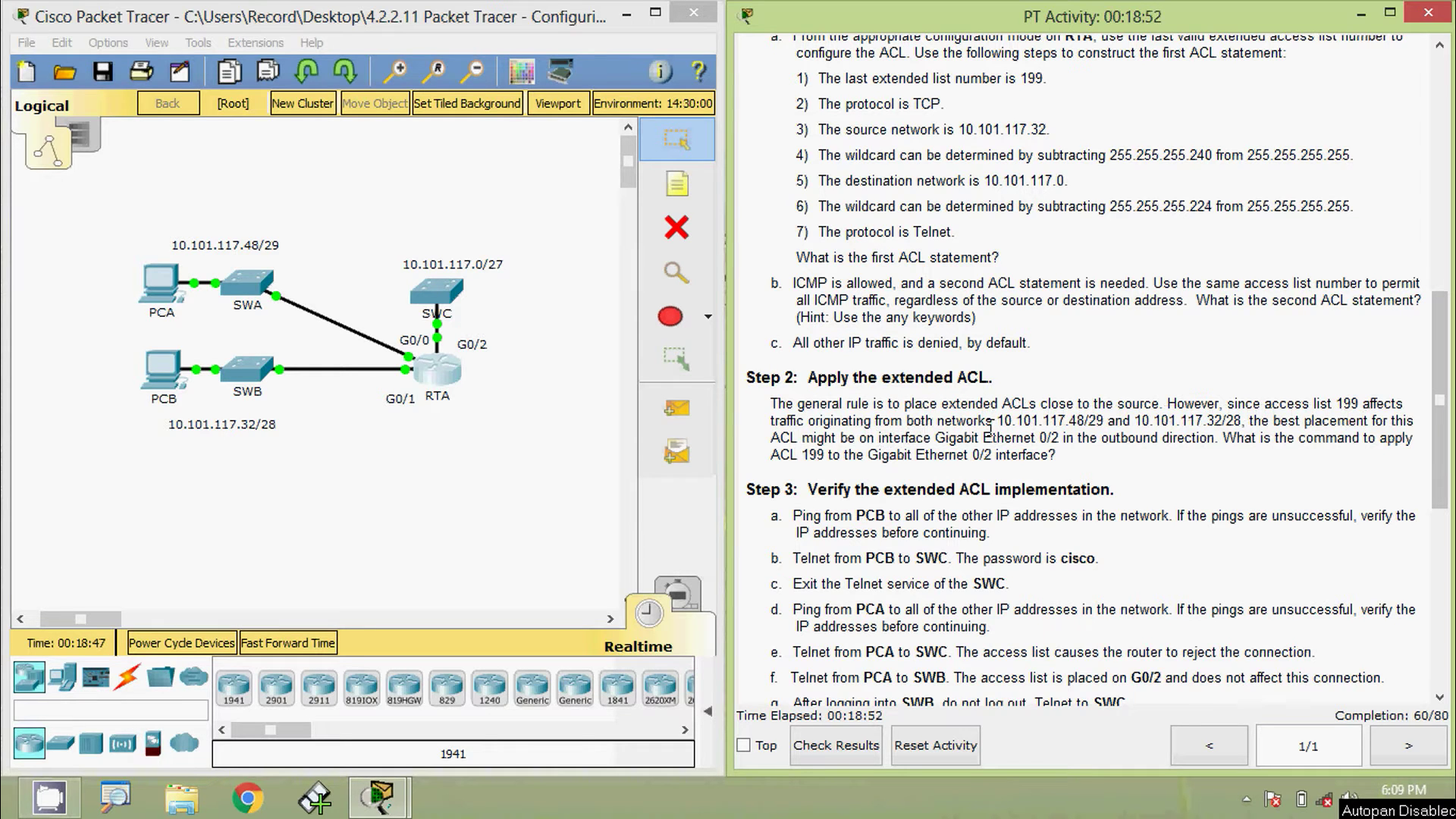
# Review the networks named in the ACL placement instructions and reopen RTA's console.
pyautogui.moveTo(997, 422); pyautogui.dragTo(1031, 421)
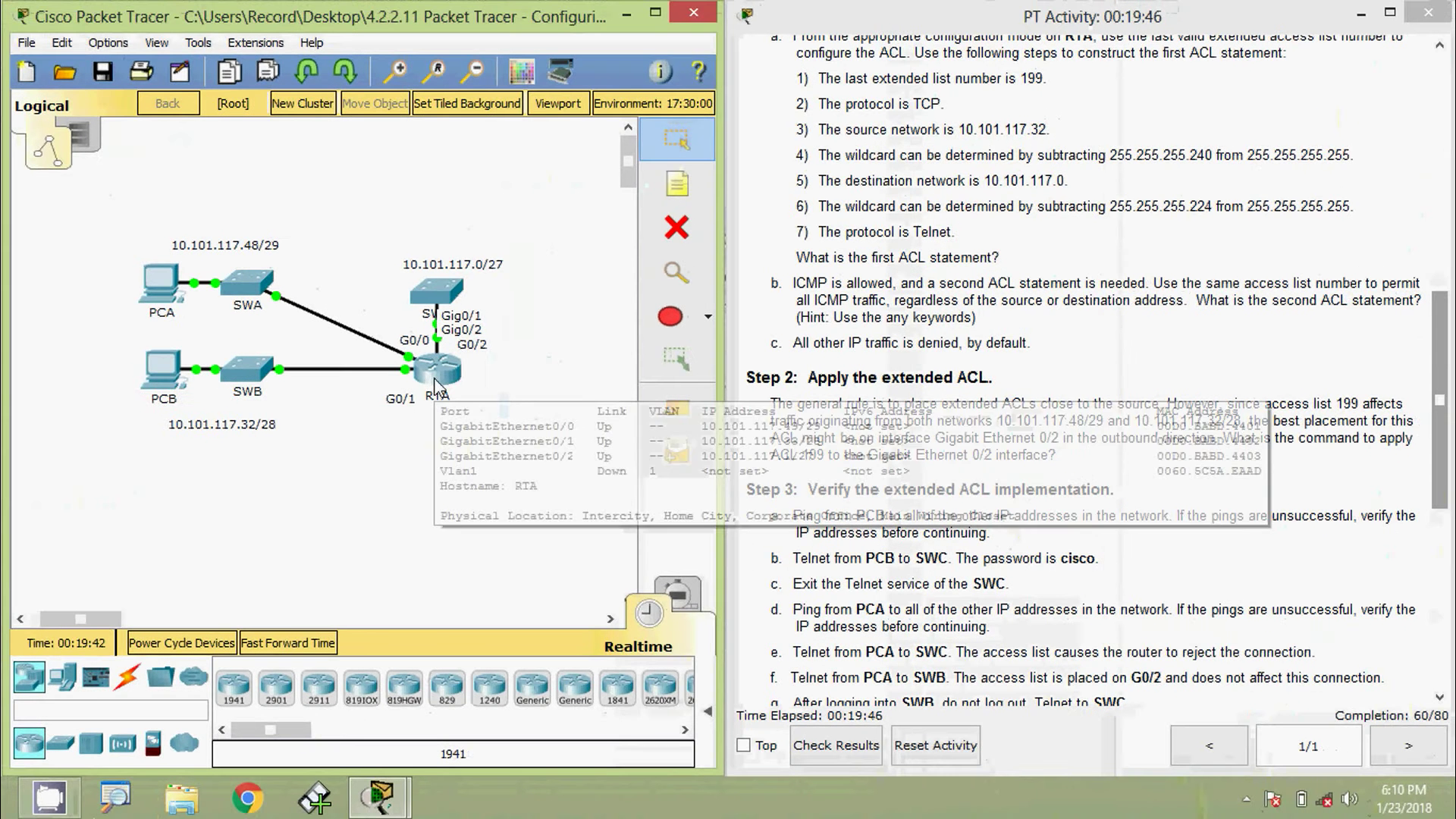
pyautogui.click(450, 377)
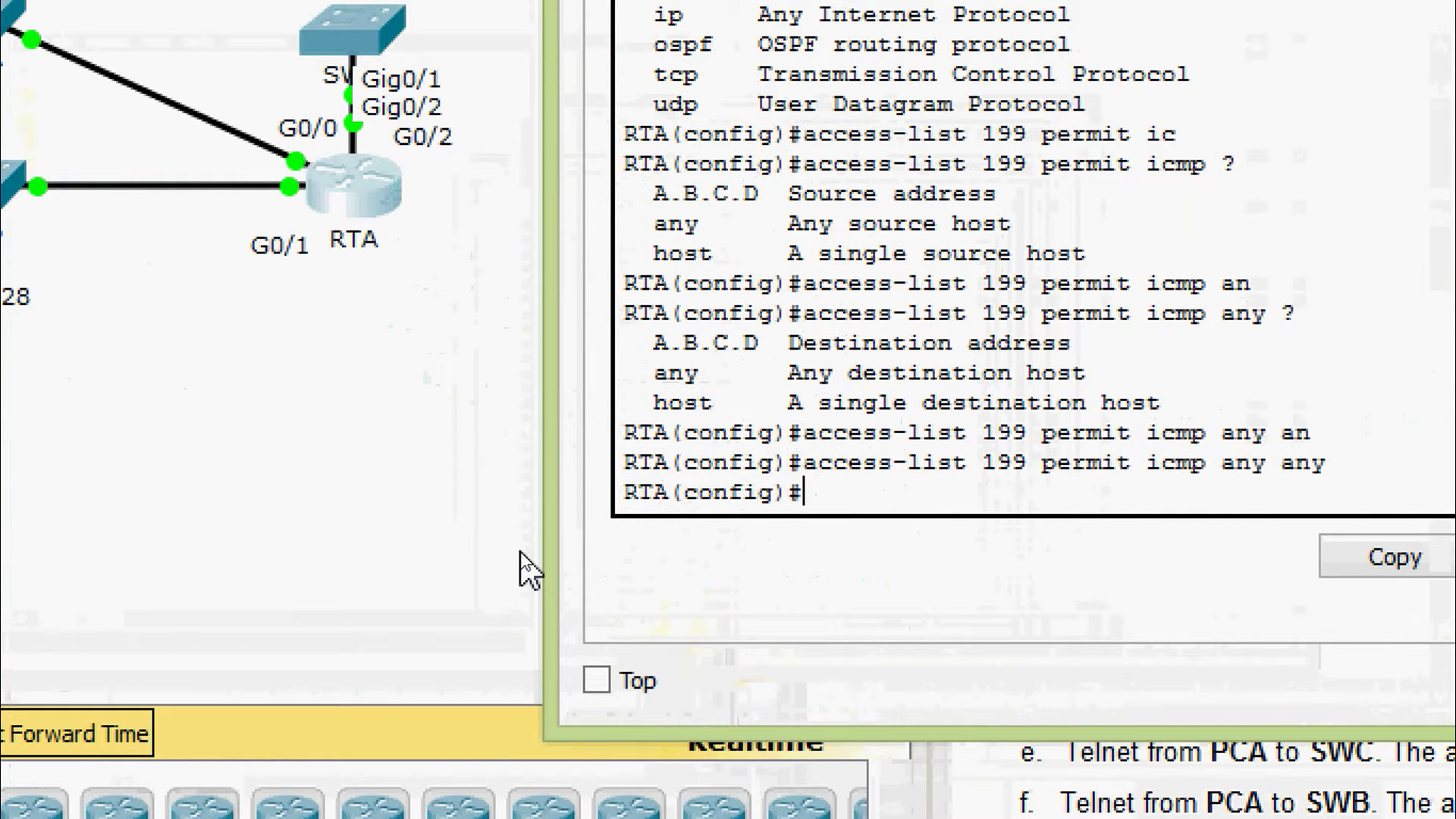
pyautogui.write('conf')
pyautogui.press('Tab')
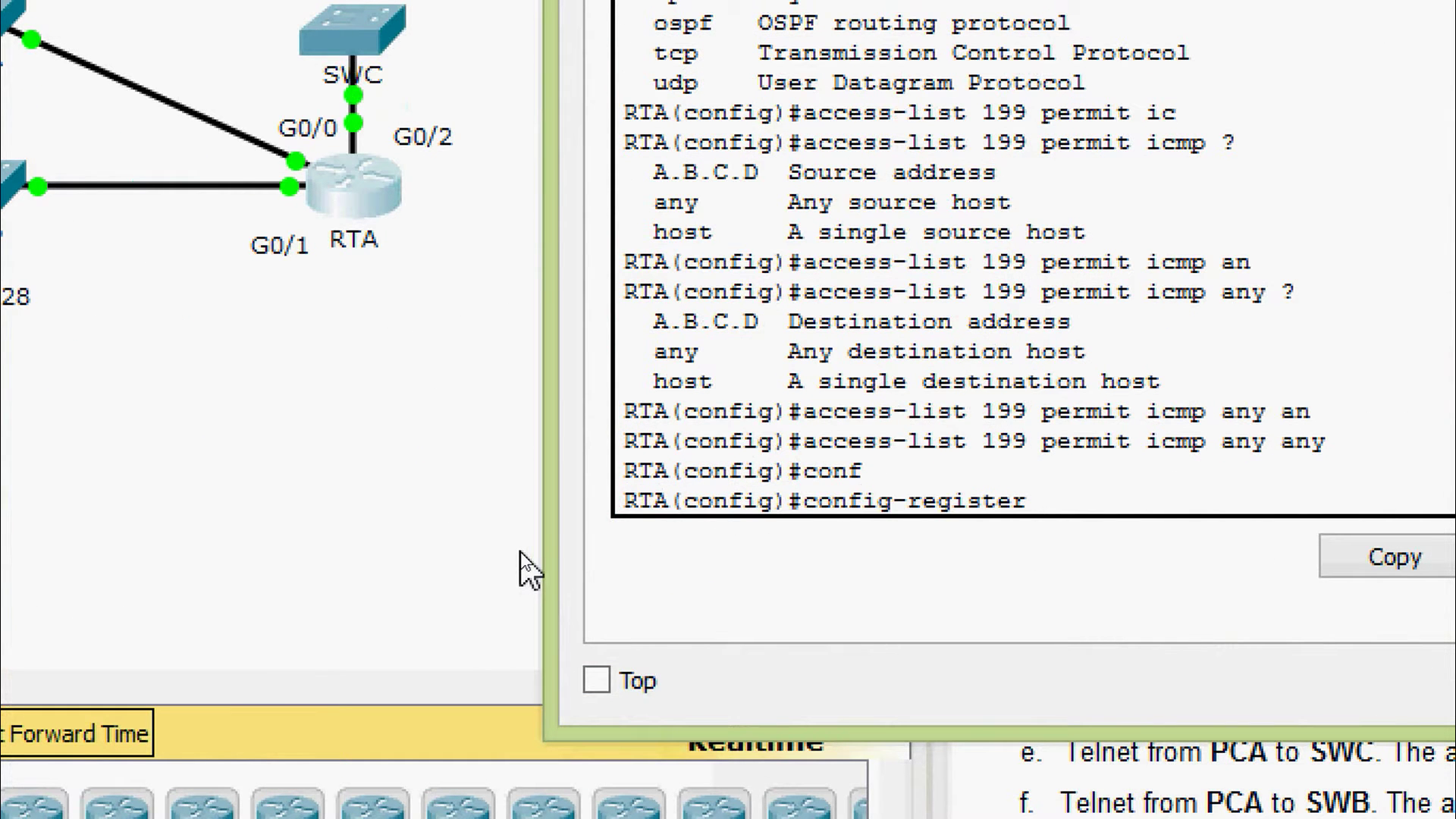
pyautogui.press('BackSpace')
pyautogui.press('BackSpace')
pyautogui.press('BackSpace')
pyautogui.press('BackSpace')
pyautogui.press('BackSpace')
pyautogui.press('BackSpace')
pyautogui.press('BackSpace')
pyautogui.press('BackSpace')
pyautogui.press('BackSpace')
pyautogui.press('BackSpace')
pyautogui.press('BackSpace')
pyautogui.press('BackSpace')
pyautogui.press('BackSpace')
pyautogui.press('BackSpace')
pyautogui.press('BackSpace')
pyautogui.press('BackSpace')
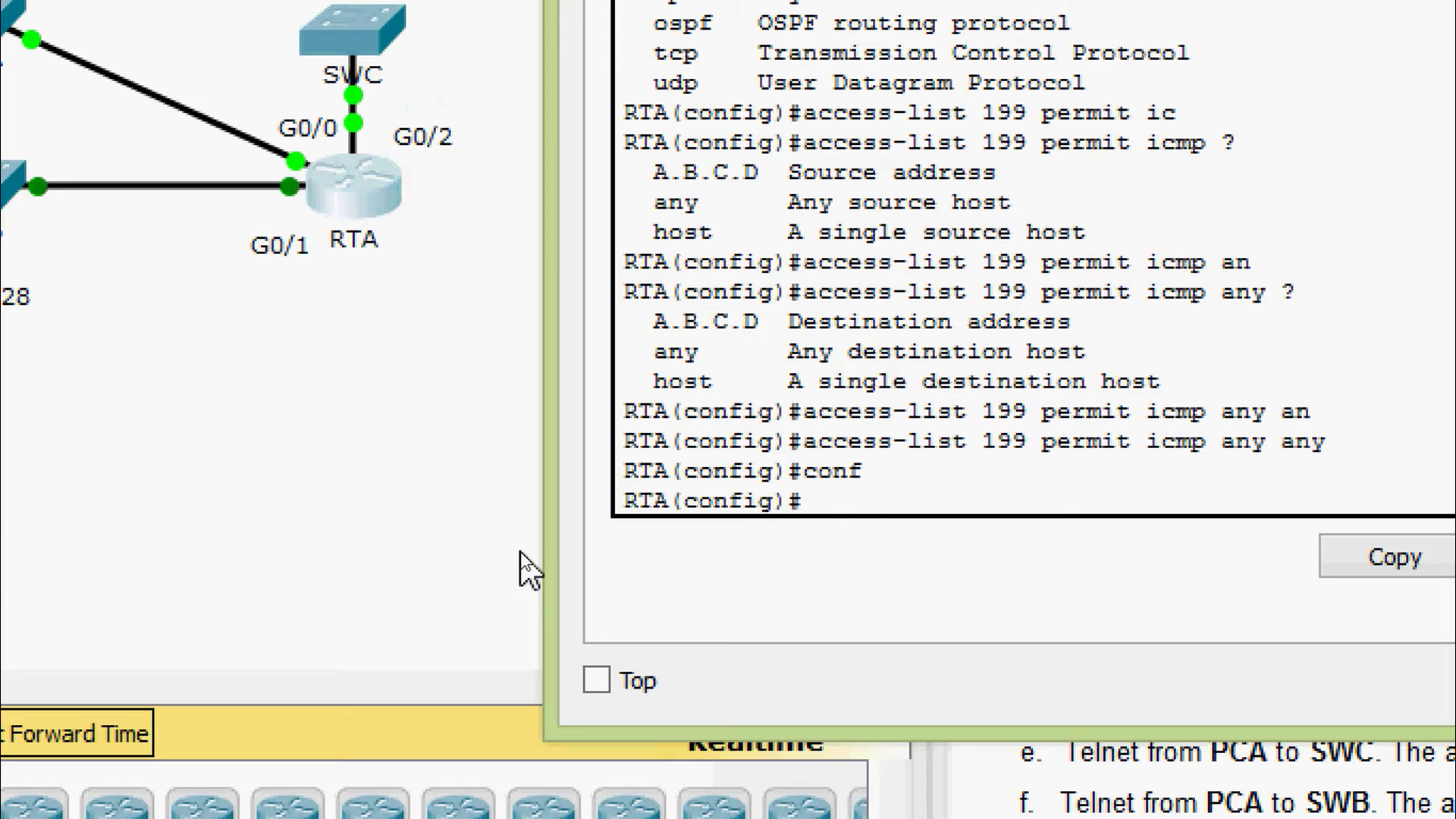
# Enter interface configuration mode for gigabitEthernet 0/2 on RTA.
pyautogui.write('inter')
pyautogui.press('Tab')
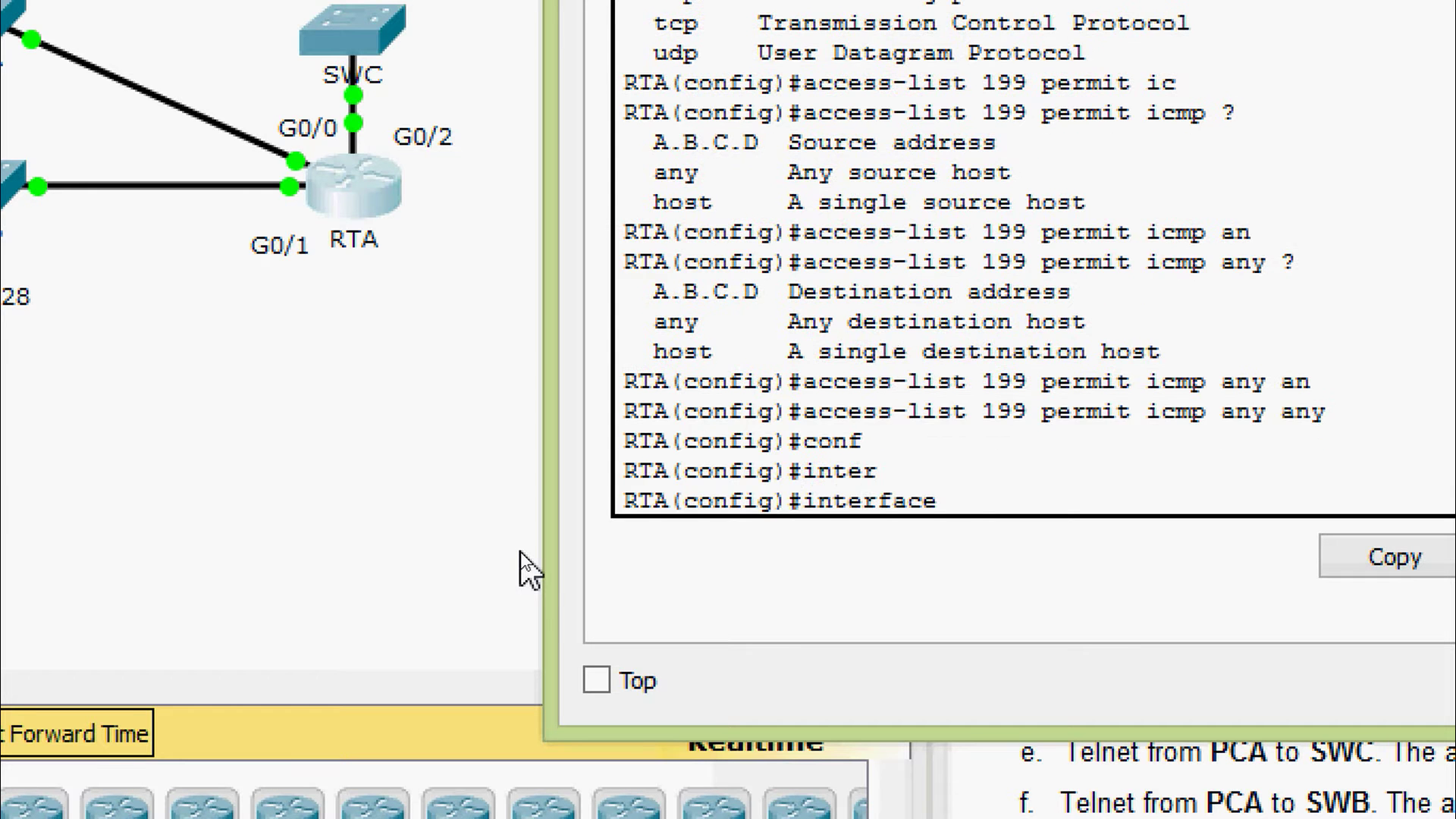
pyautogui.write('gi')
pyautogui.press('Tab')
pyautogui.write('0/2')
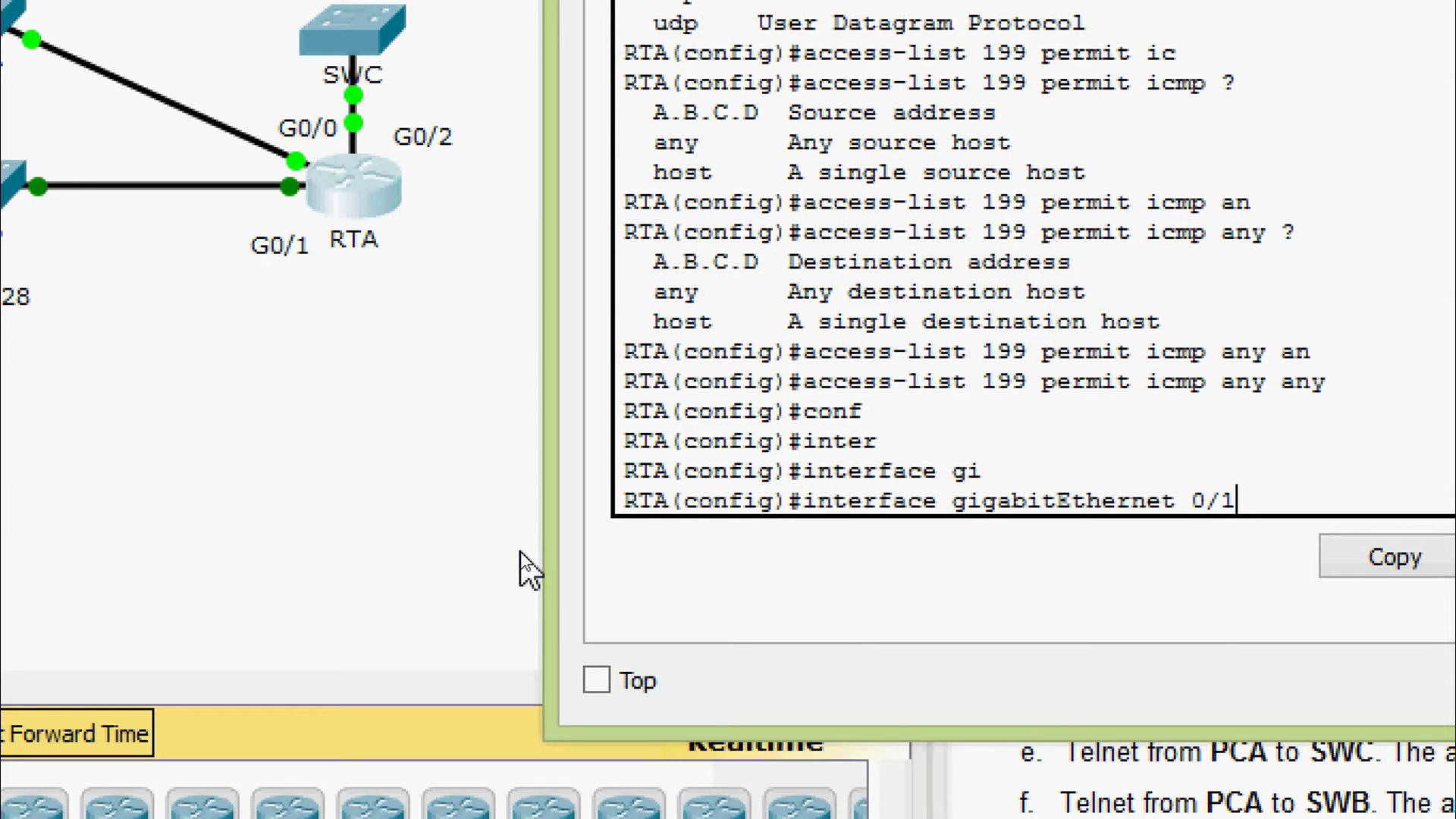
pyautogui.press('Return')
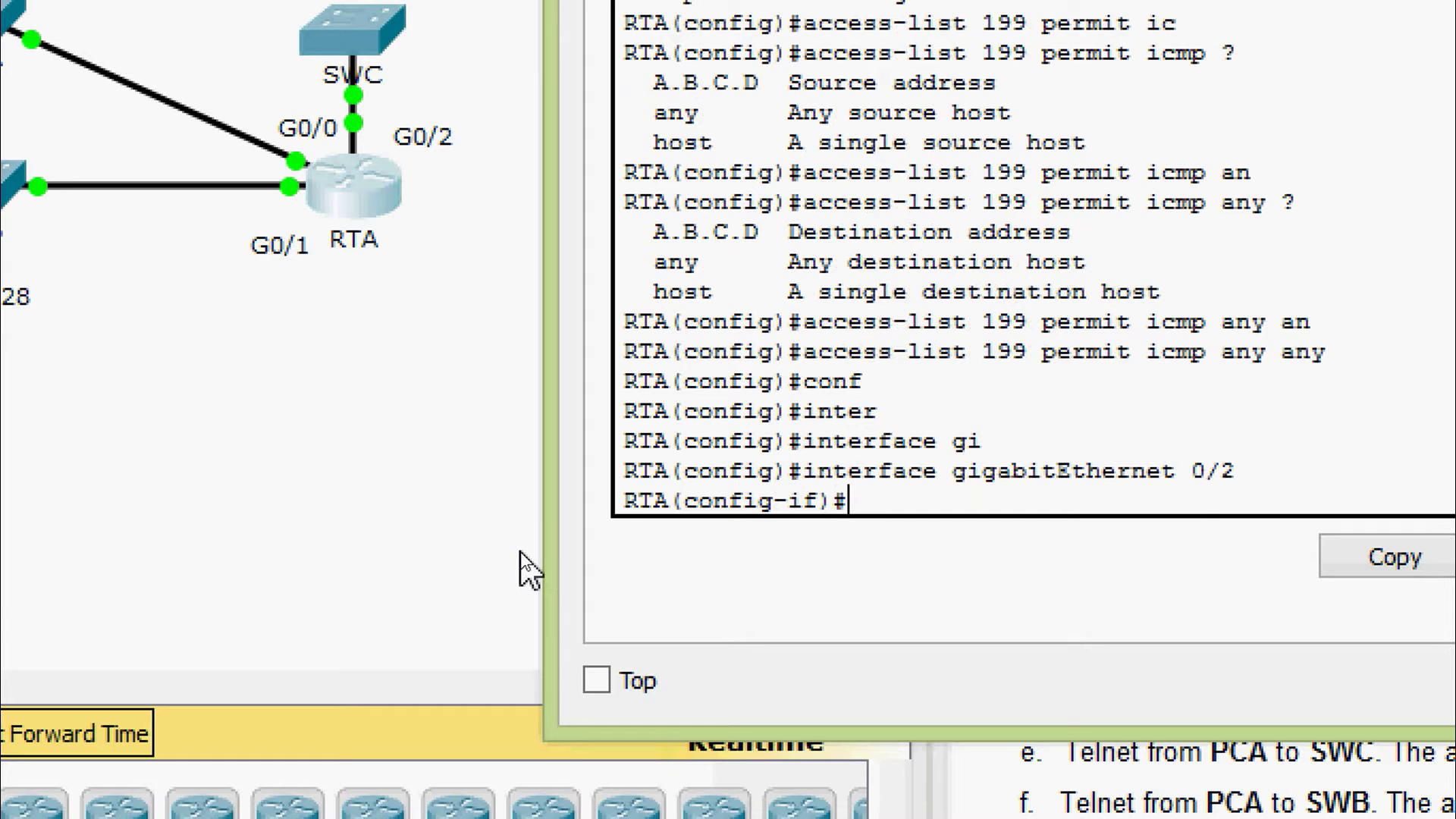
# Apply ACL 199 outbound on the interface with ip access-group 199 out, checking the help for each argument.
pyautogui.write('ip ac')
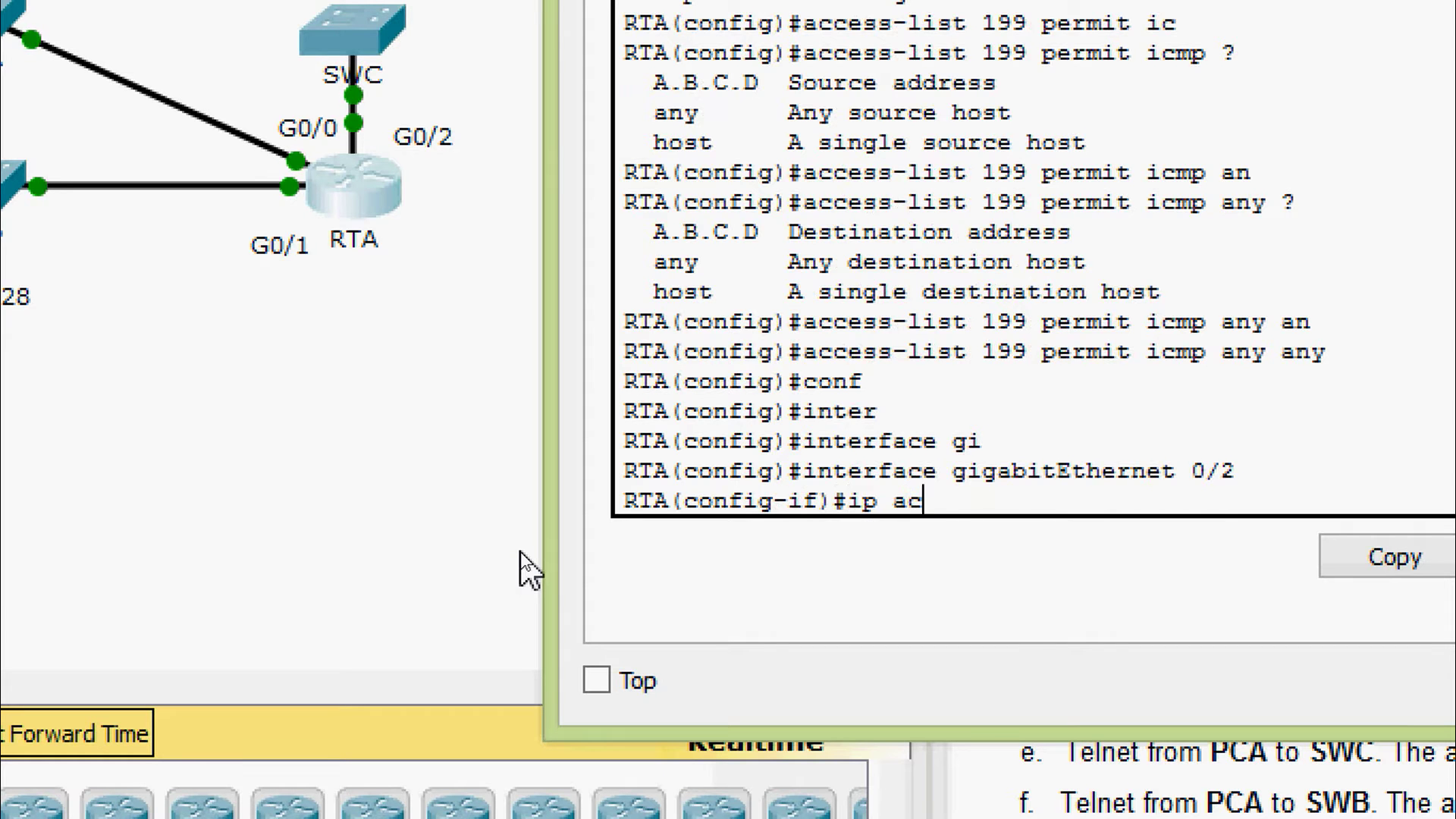
pyautogui.press('Tab')
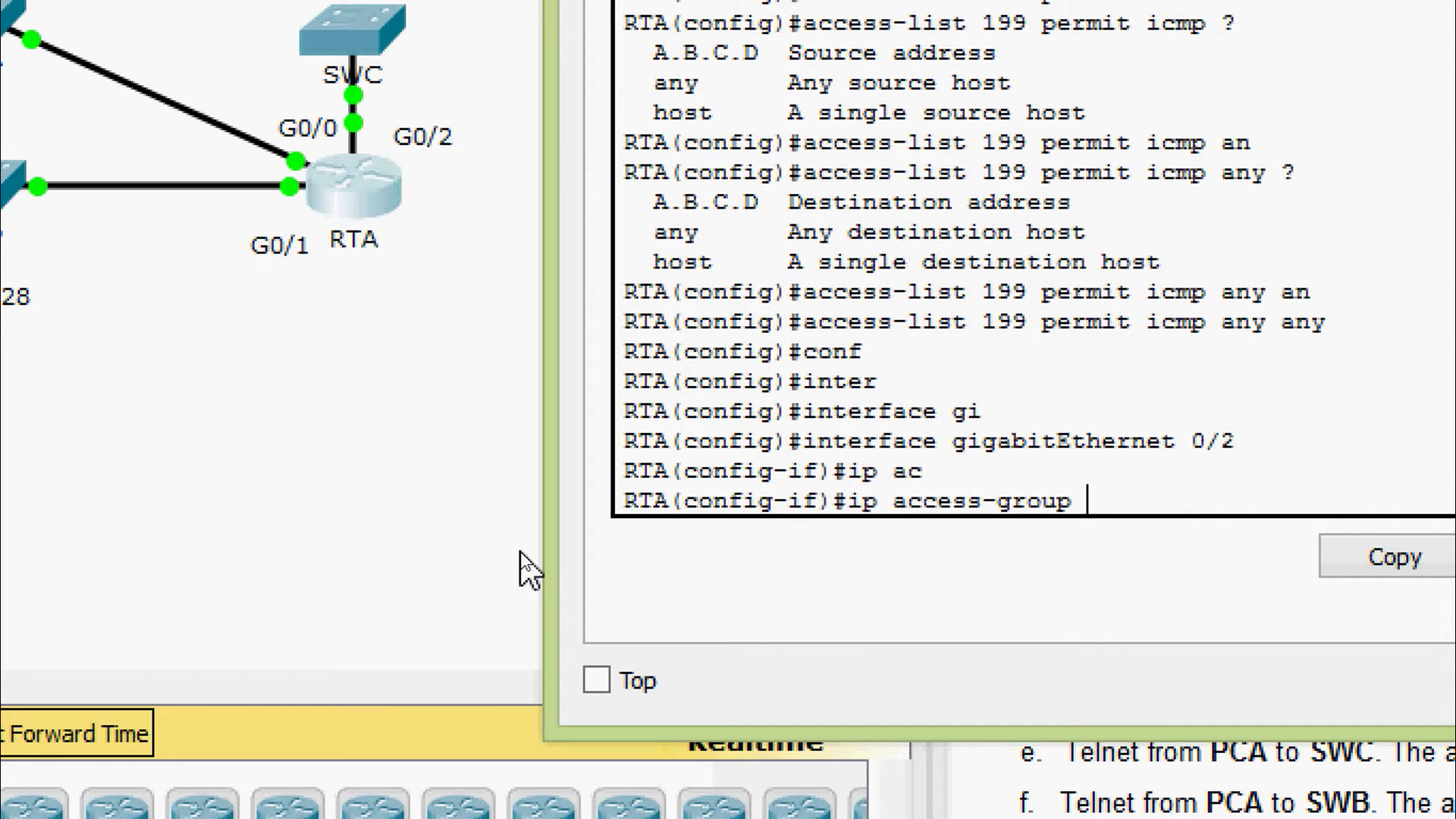
pyautogui.write('?')
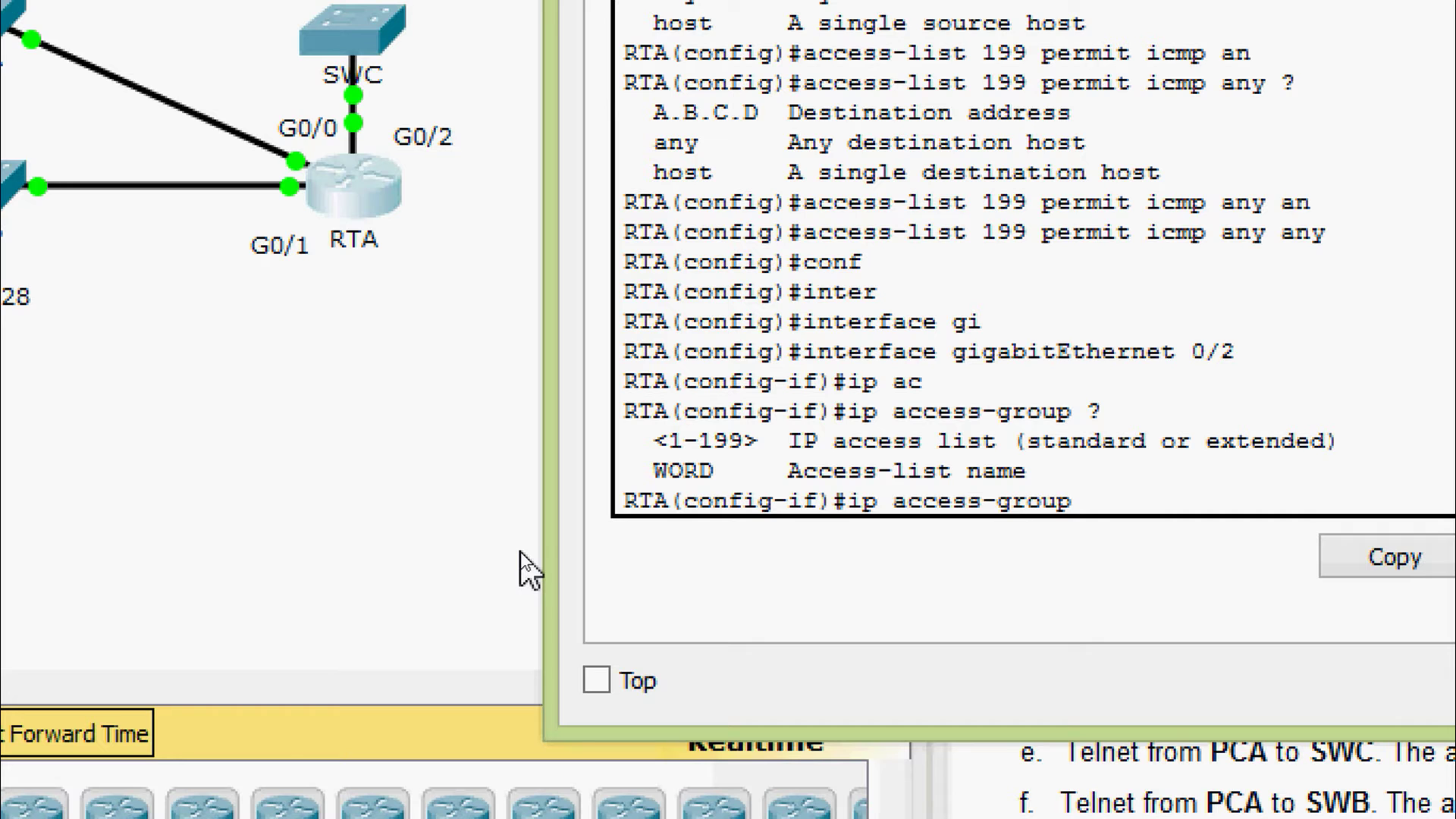
pyautogui.write('199')
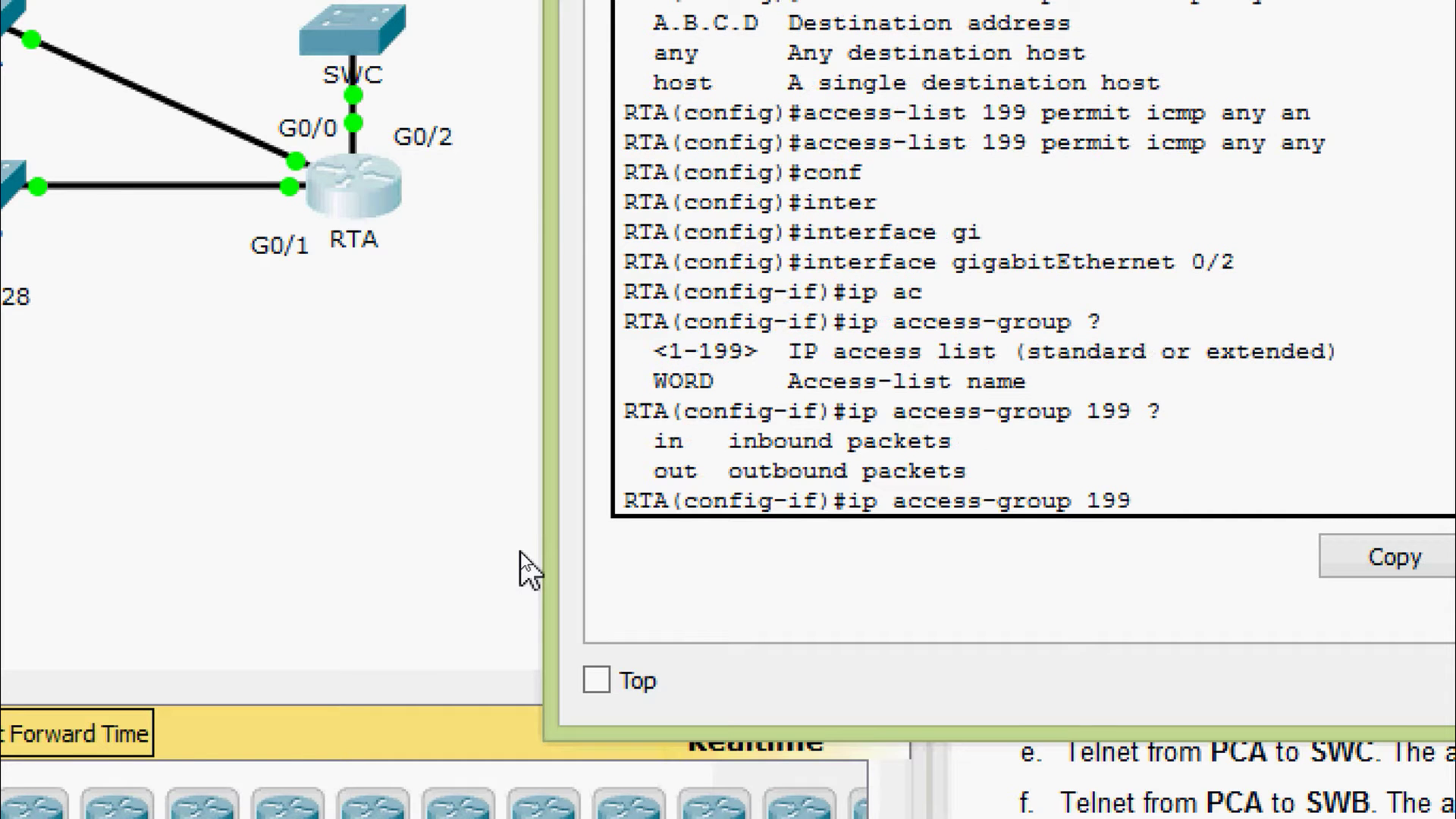
pyautogui.write('out')
pyautogui.press('Return')
pyautogui.press('Up')
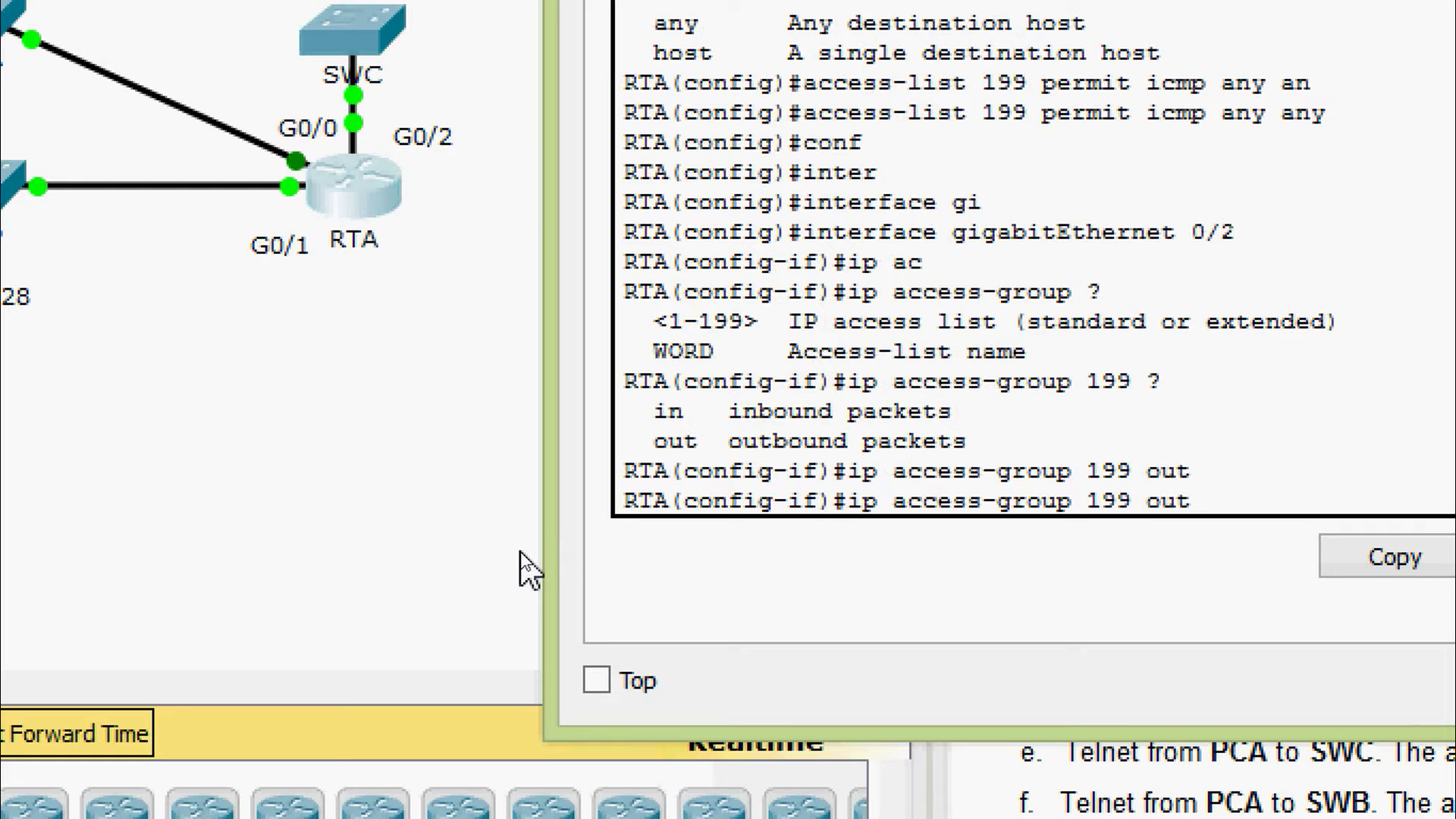
pyautogui.press('Return')
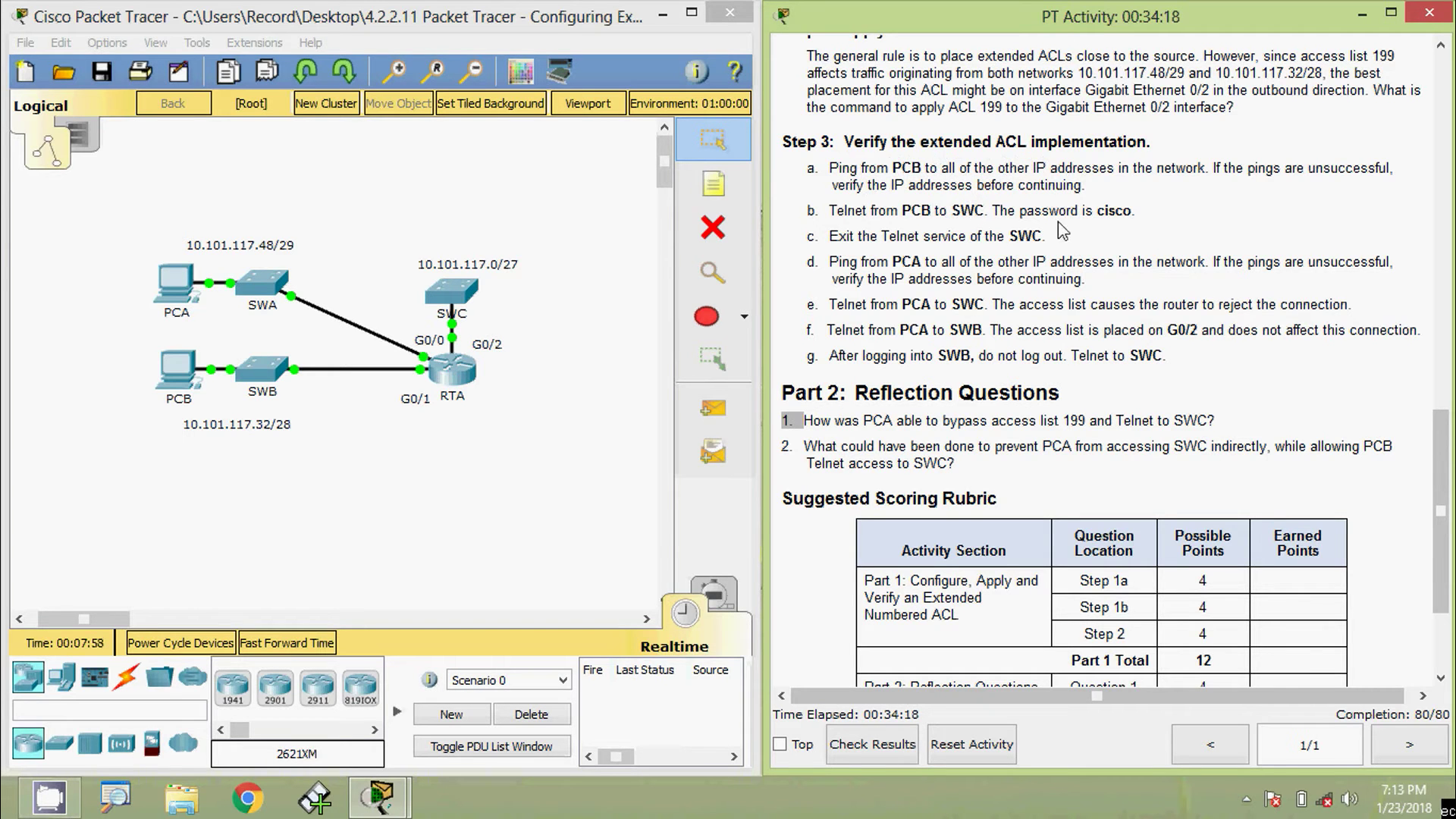
# Bring up the addressing table in the instructions and open PCB's Command Prompt, resized and placed beside the table.
pyautogui.moveTo(1440, 480); pyautogui.dragTo(1444, 122)
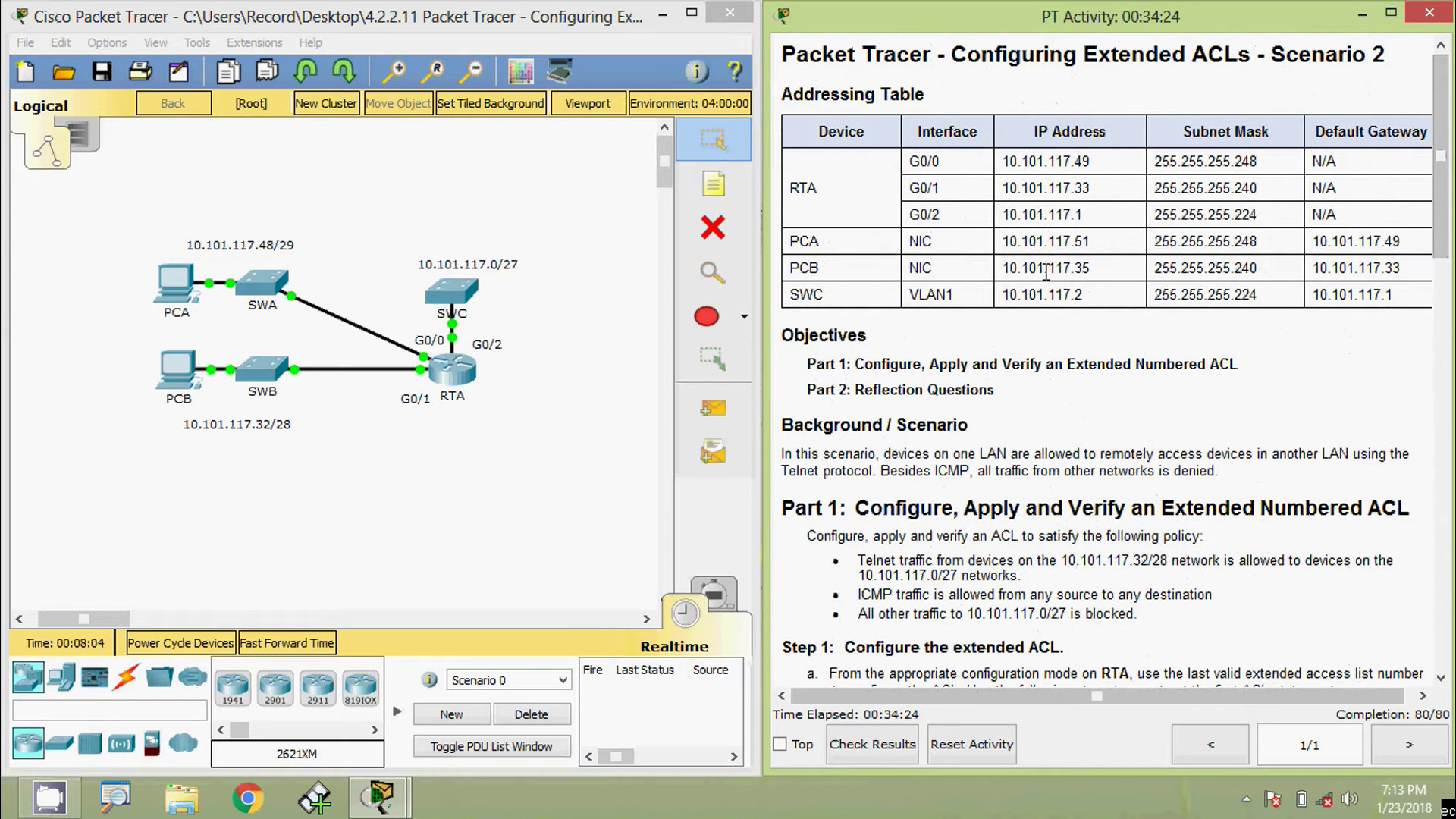
pyautogui.click(186, 375)
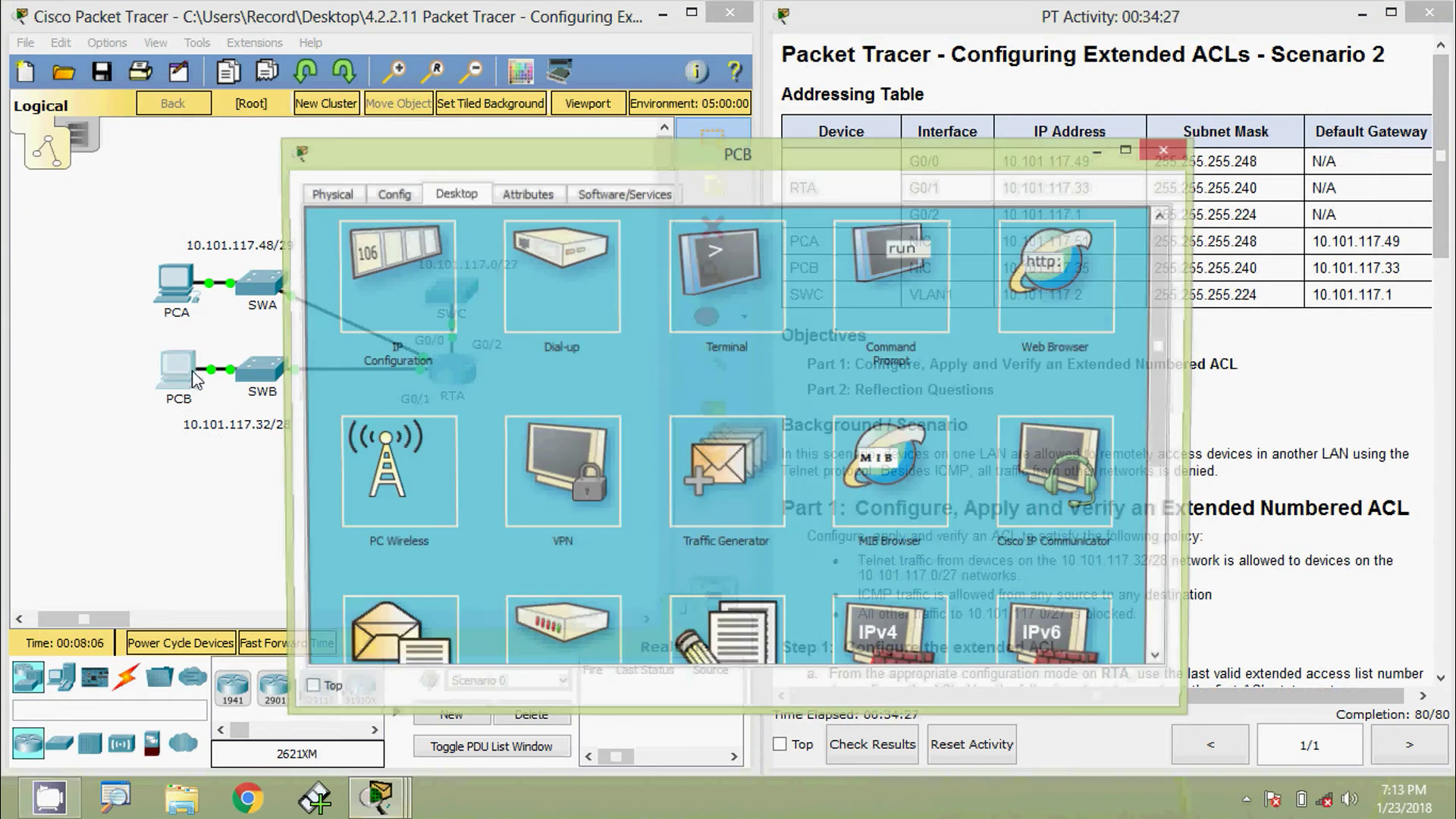
pyautogui.click(893, 326)
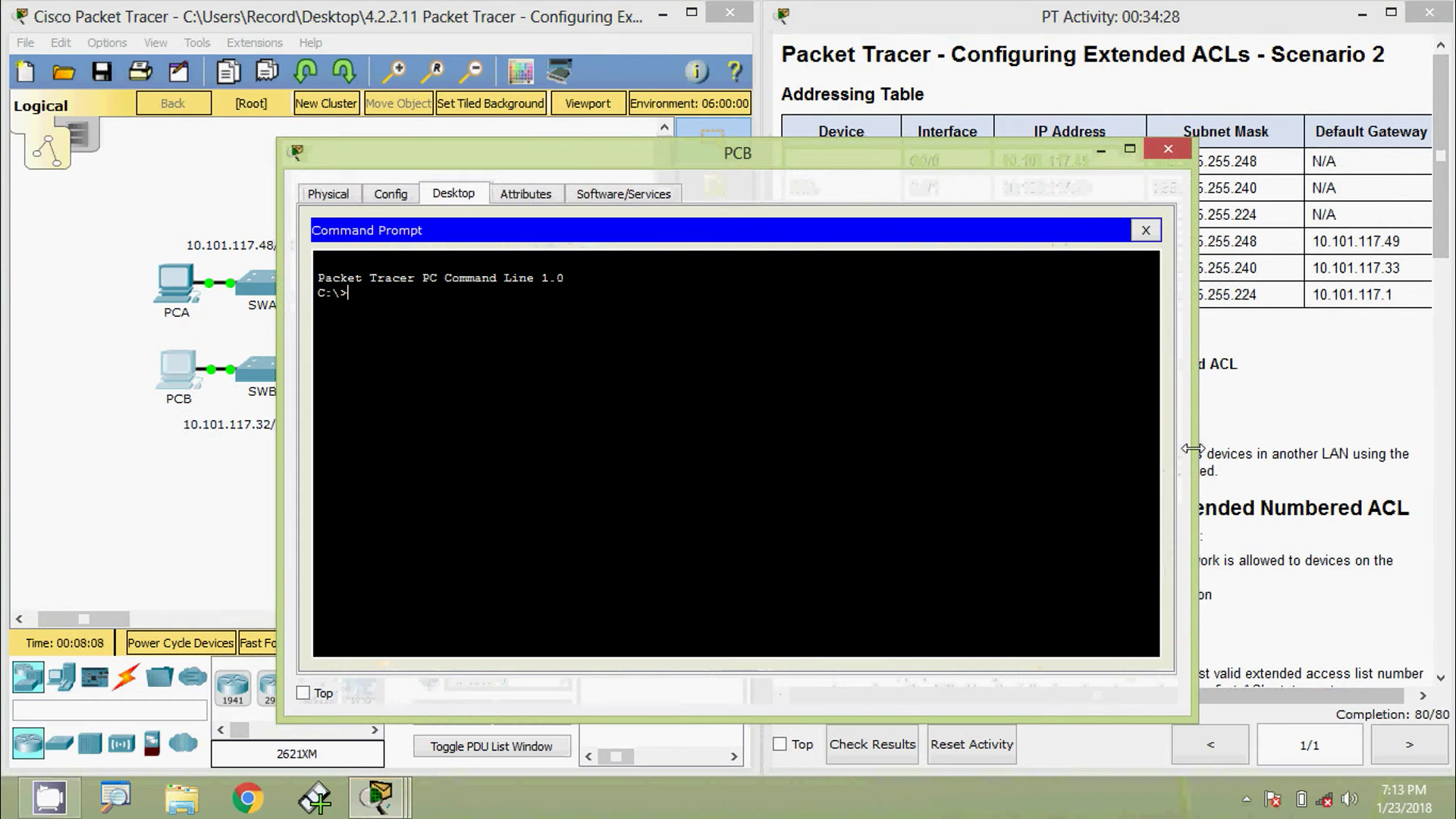
pyautogui.moveTo(1189, 452); pyautogui.dragTo(828, 455)
pyautogui.moveTo(637, 156); pyautogui.dragTo(513, 110)
pyautogui.moveTo(1001, 162); pyautogui.dragTo(1093, 162)
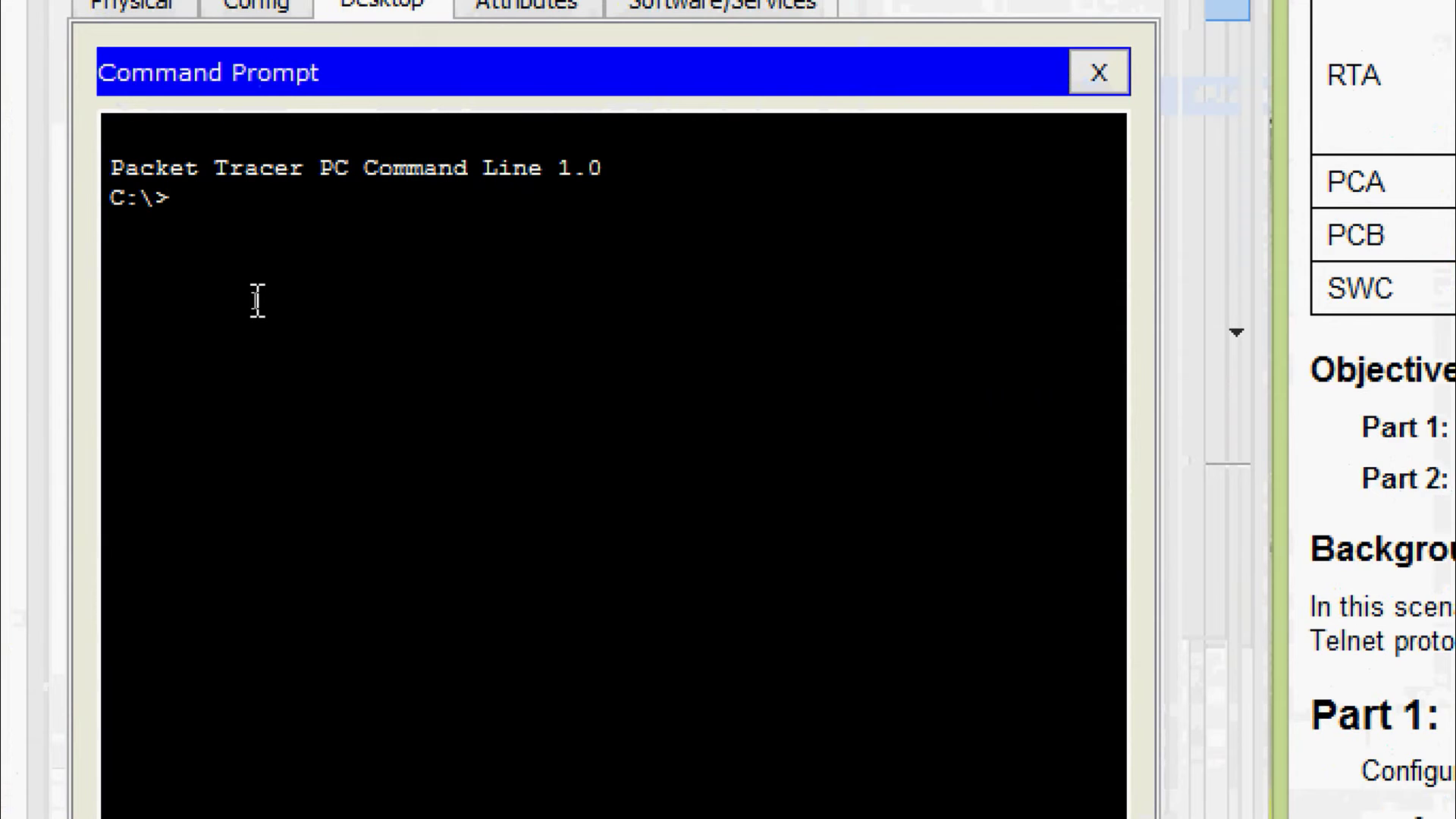
# Ping RTA's G0/0 address 10.101.117.49 from PCB, copying the address from the addressing table.
pyautogui.write('p')
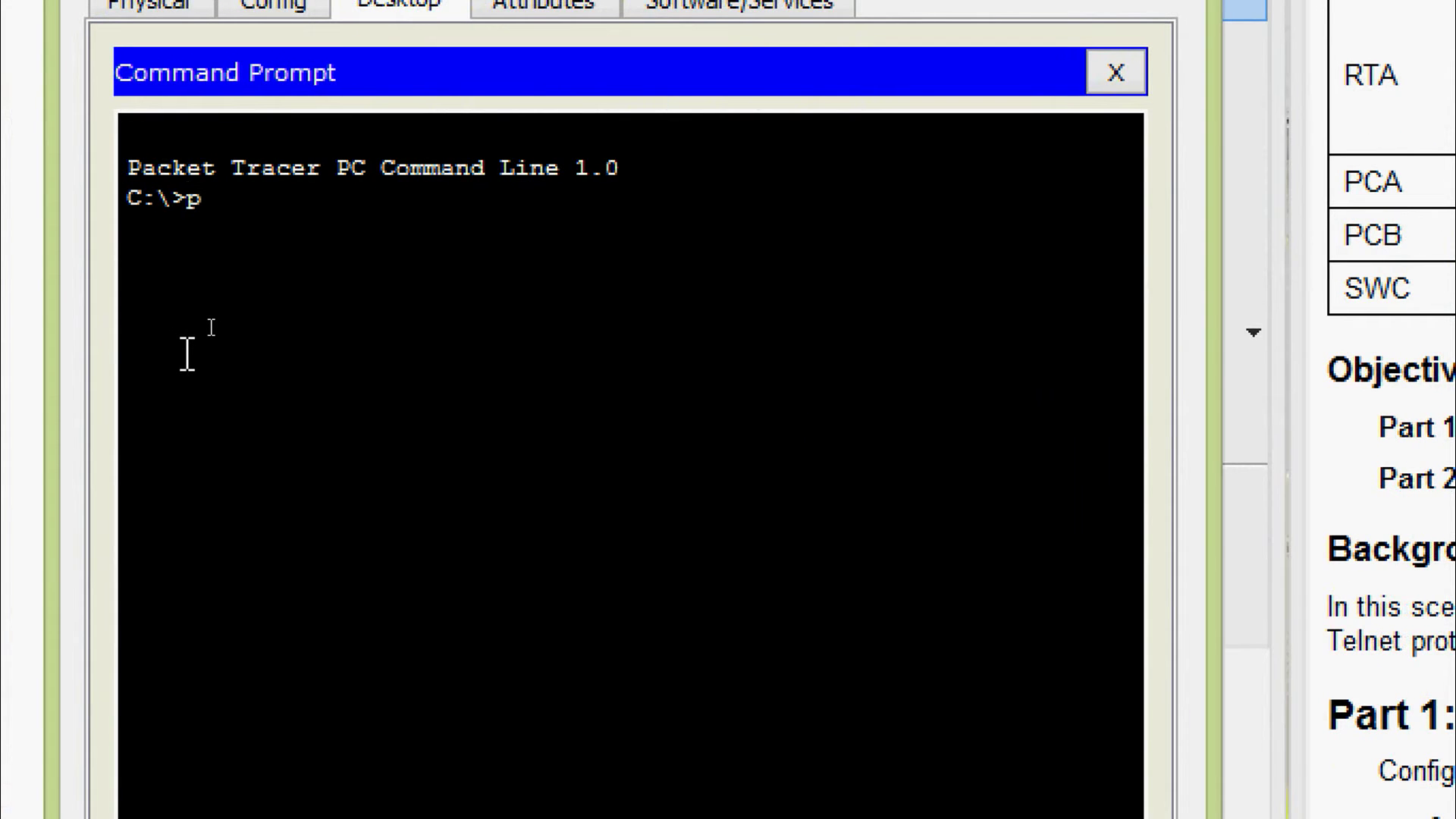
pyautogui.write('ing')
pyautogui.rightClick(293, 202)
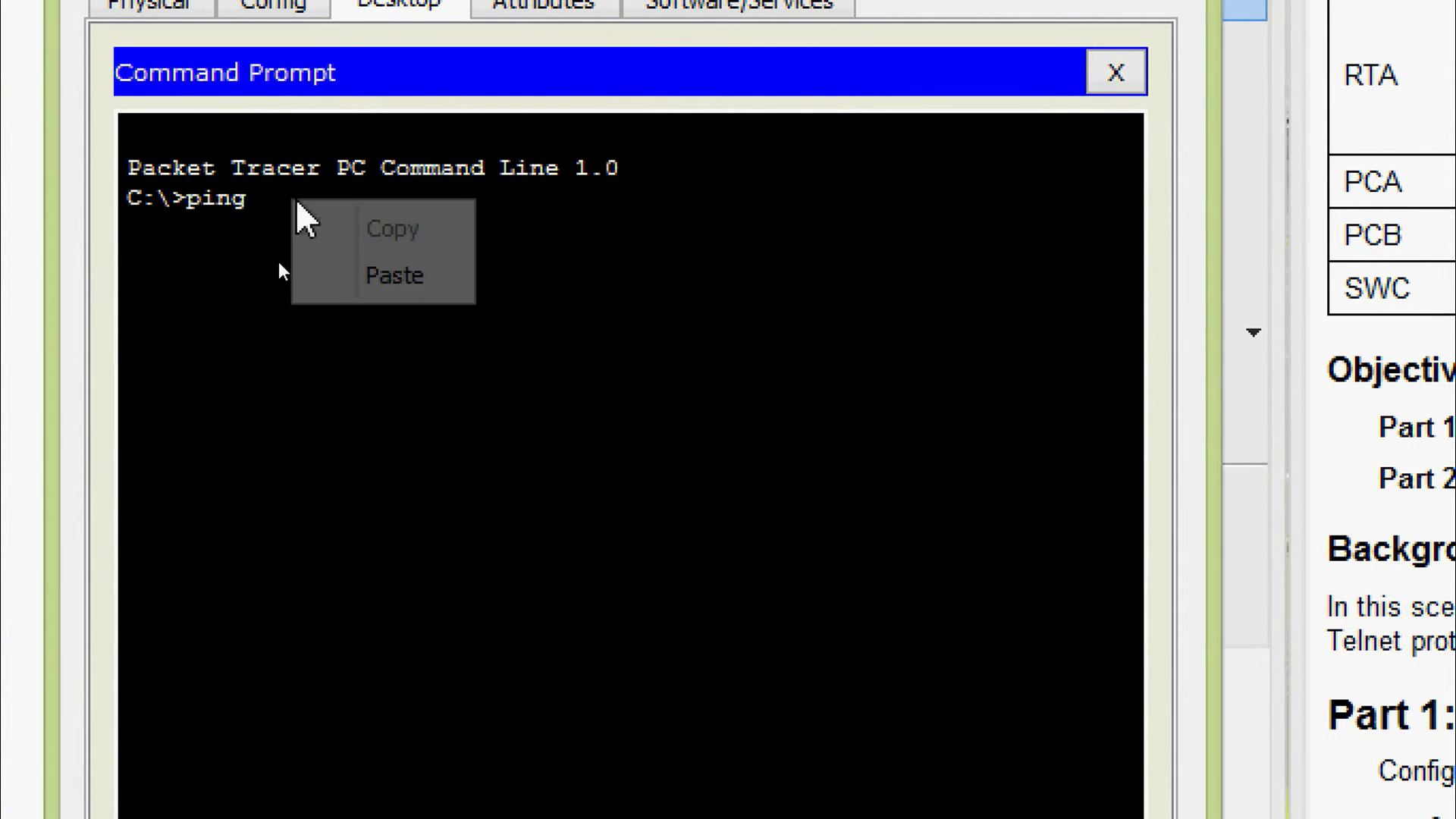
pyautogui.click(348, 277)
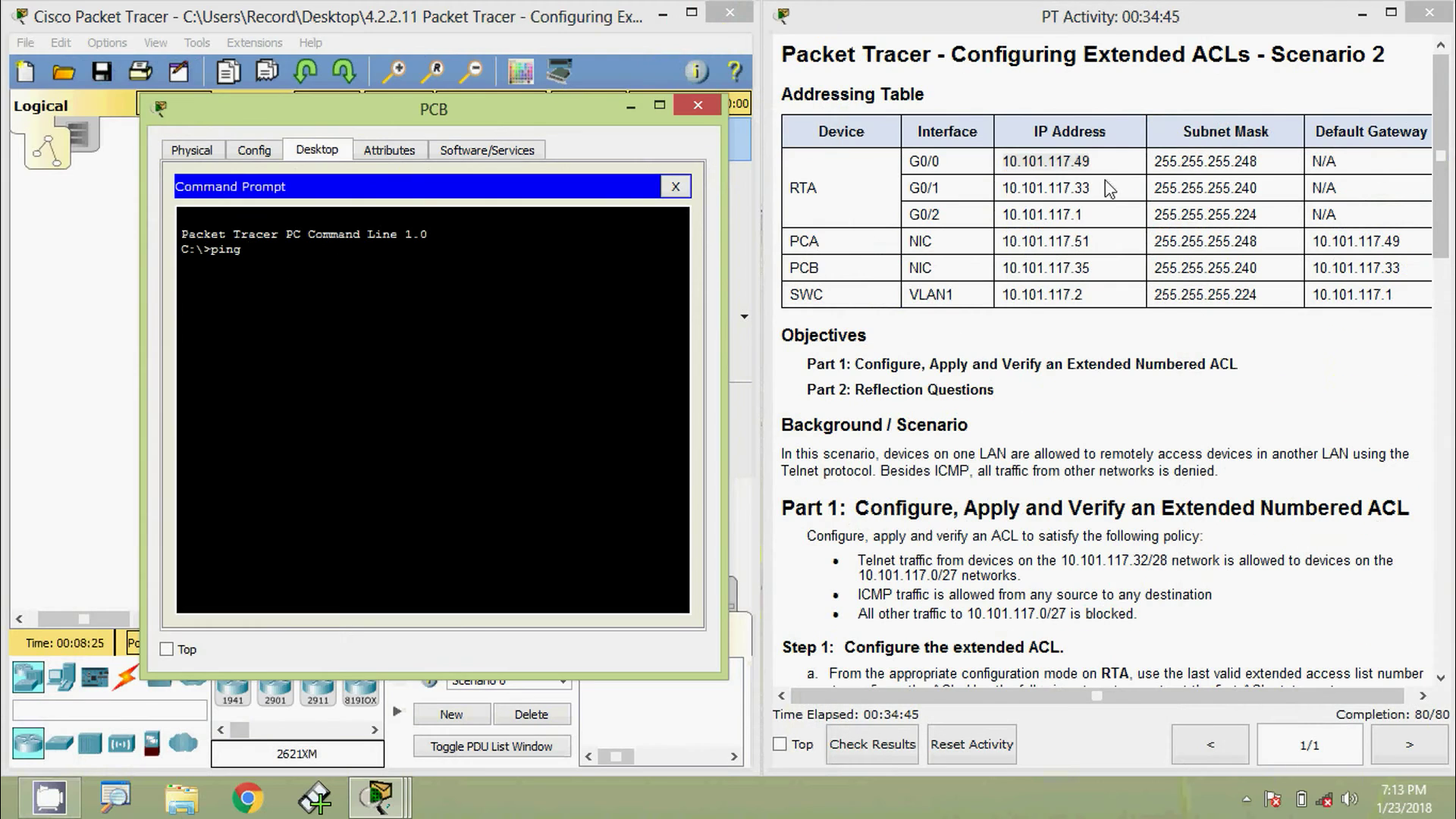
pyautogui.doubleClick(1048, 163)
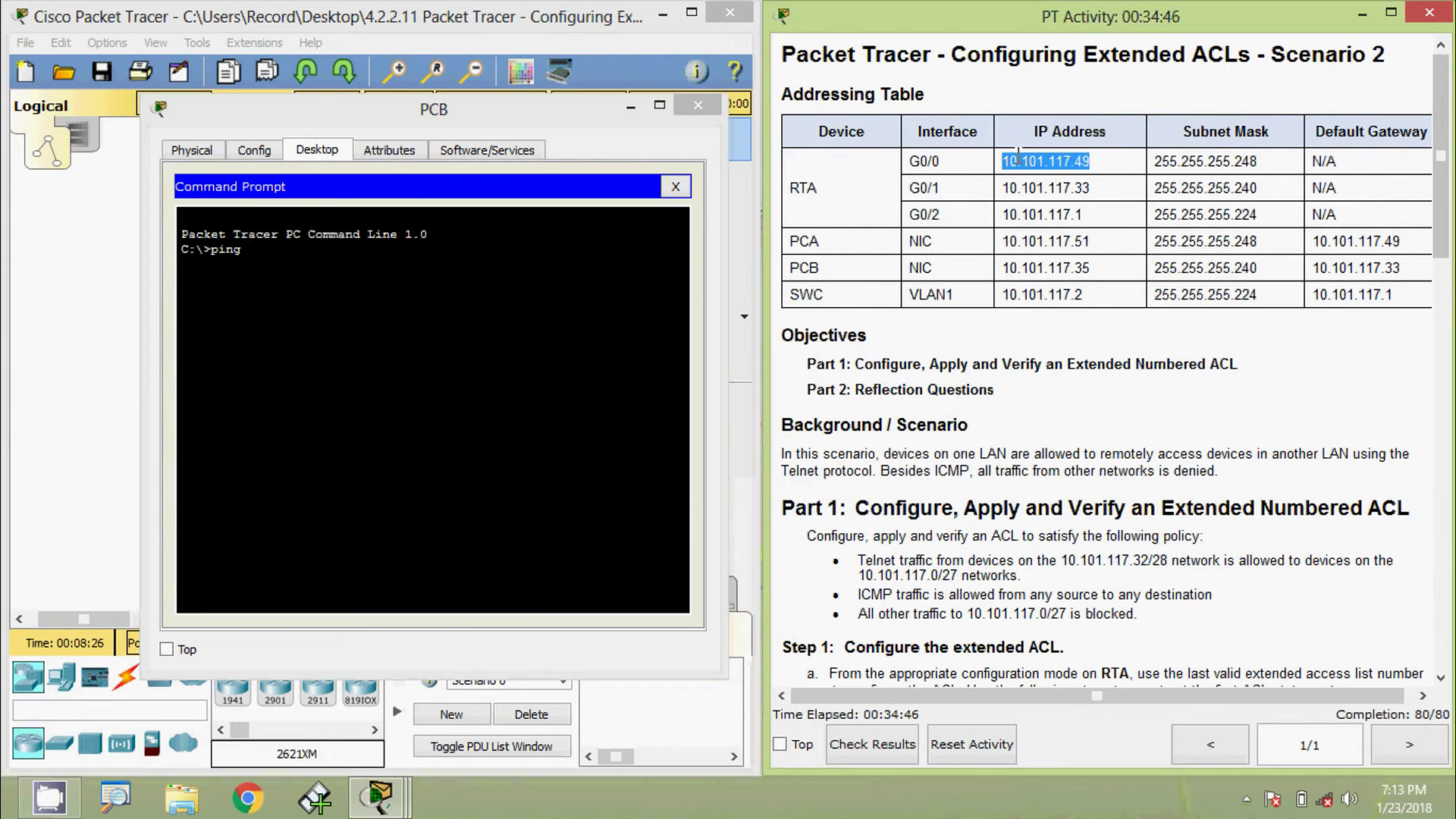
pyautogui.hotkey('ctrl', 'c')
pyautogui.rightClick(248, 253)
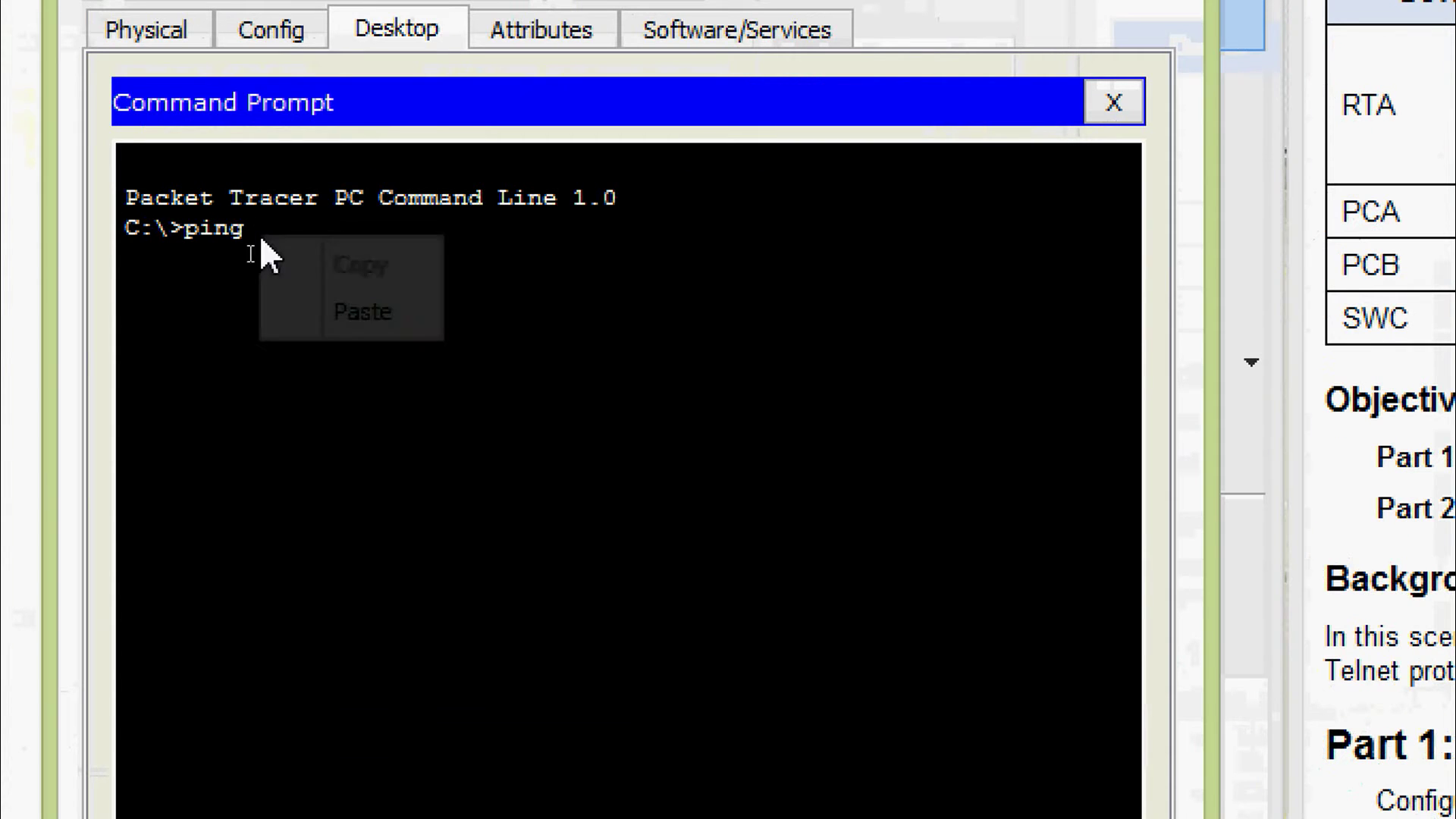
pyautogui.click(277, 294)
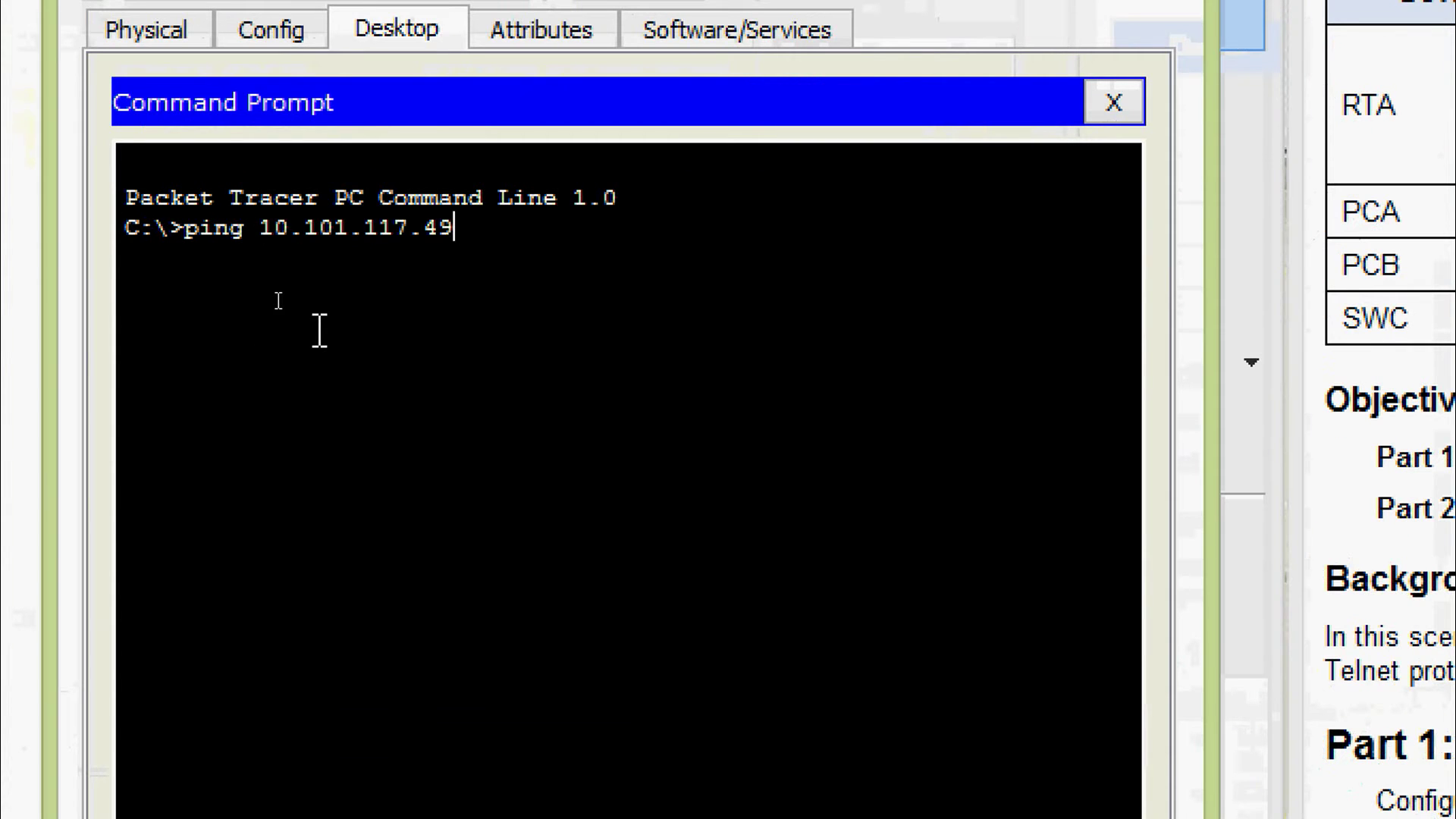
pyautogui.press('Return')
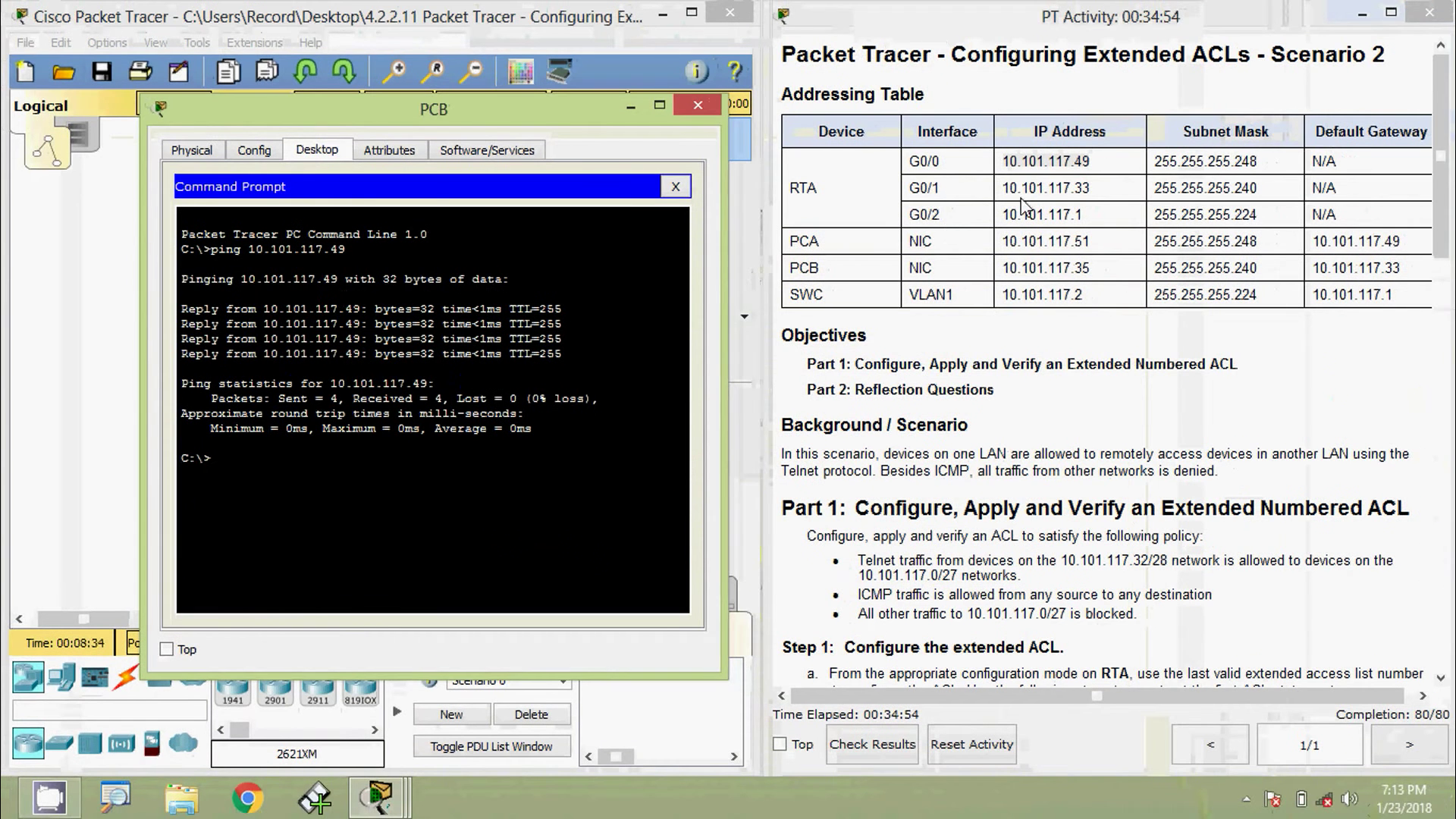
# Ping RTA's G0/1 address 10.101.117.33 from PCB, copying the address from the addressing table.
pyautogui.click(1021, 199)
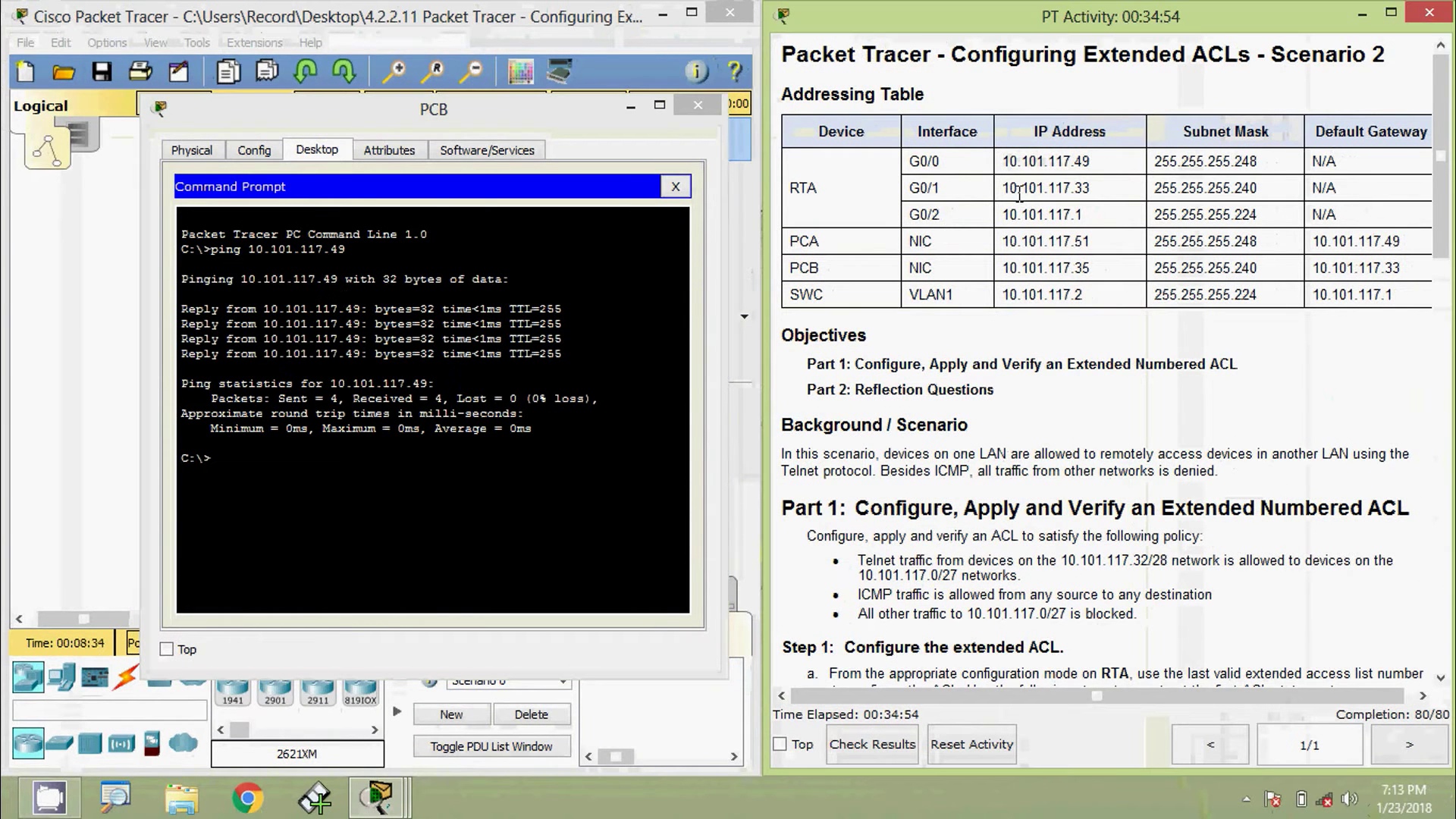
pyautogui.moveTo(1002, 188); pyautogui.dragTo(1093, 190)
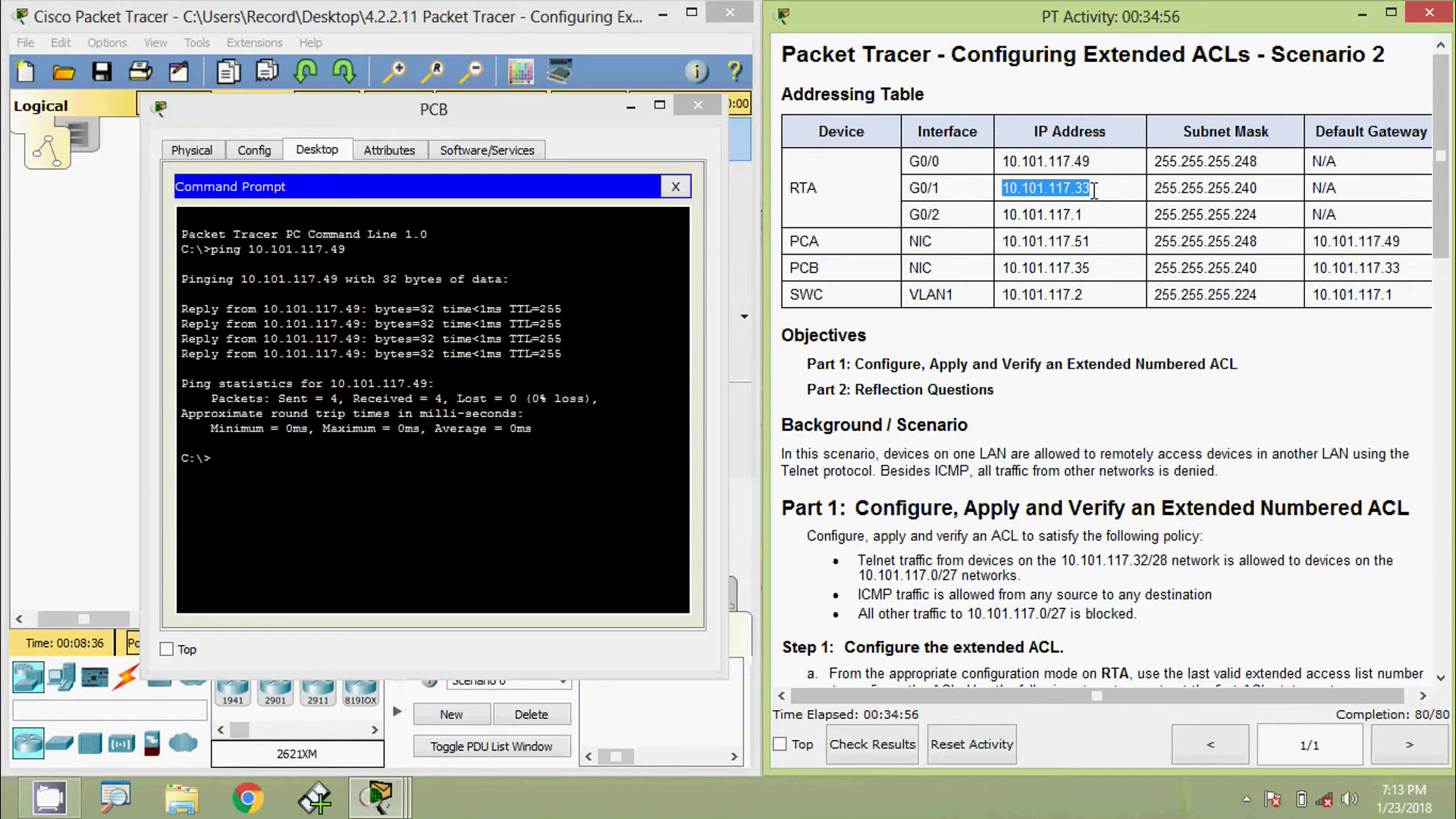
pyautogui.click(209, 489)
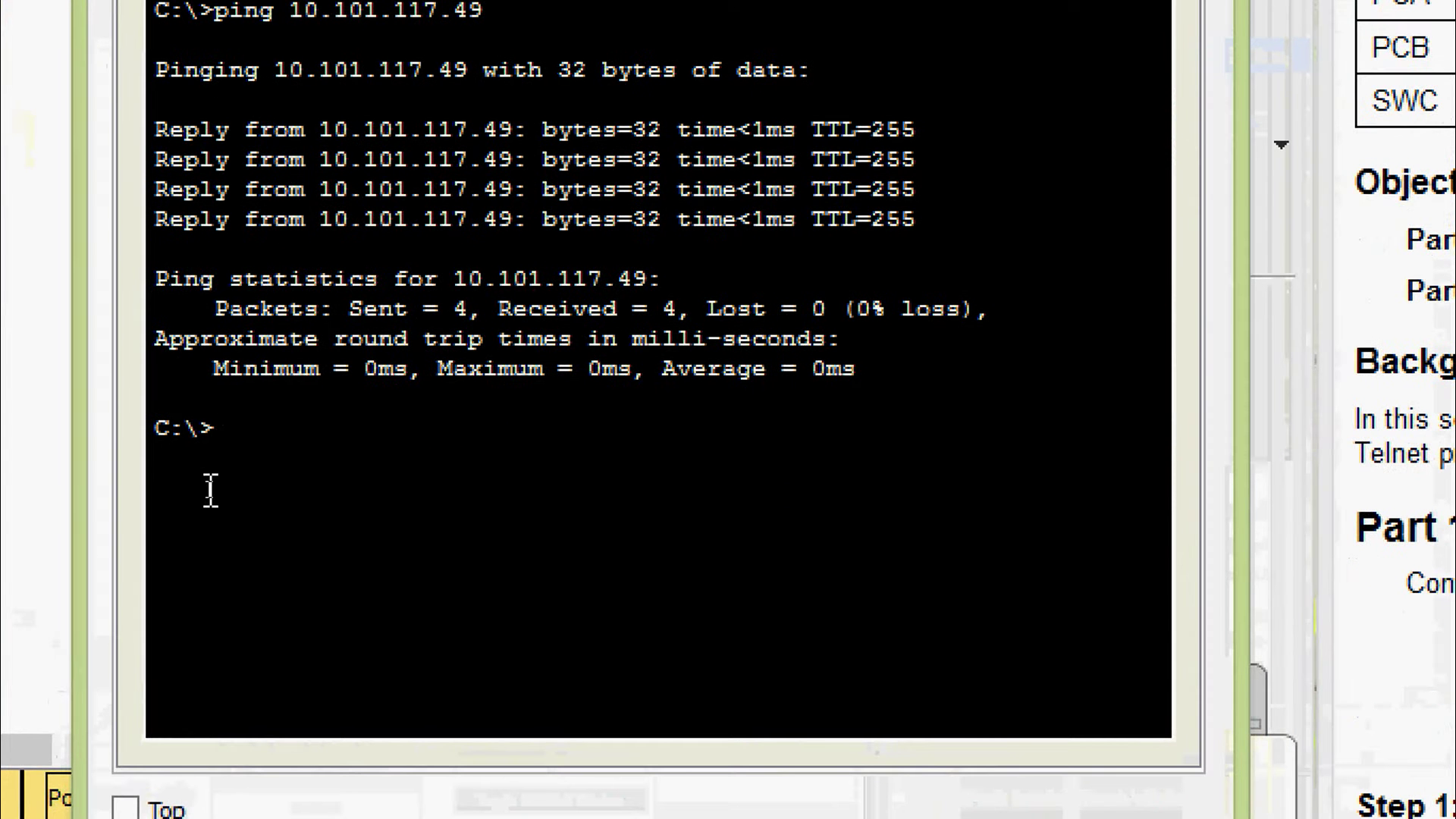
pyautogui.write('ping')
pyautogui.rightClick(335, 453)
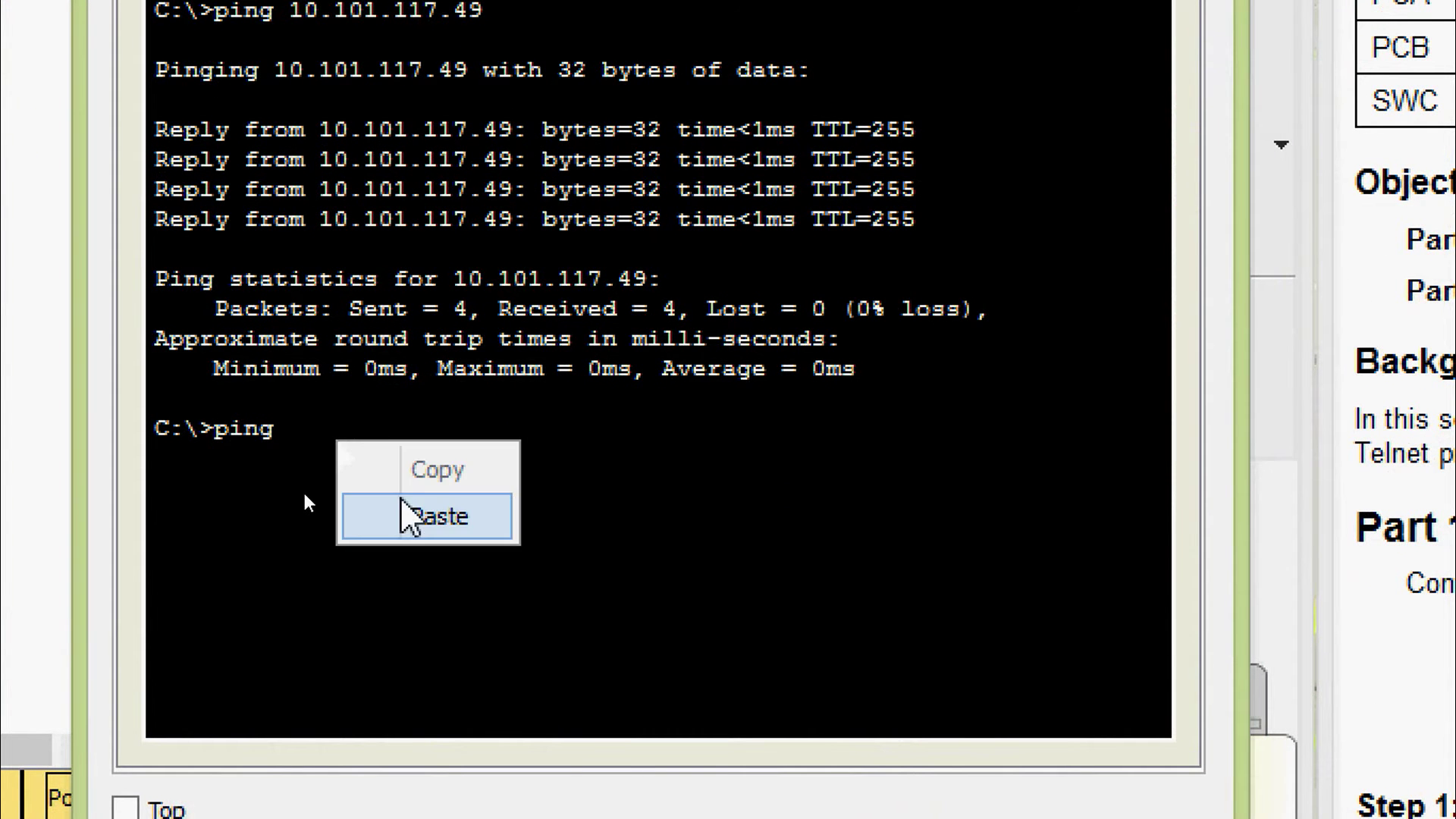
pyautogui.click(414, 511)
pyautogui.press('Return')
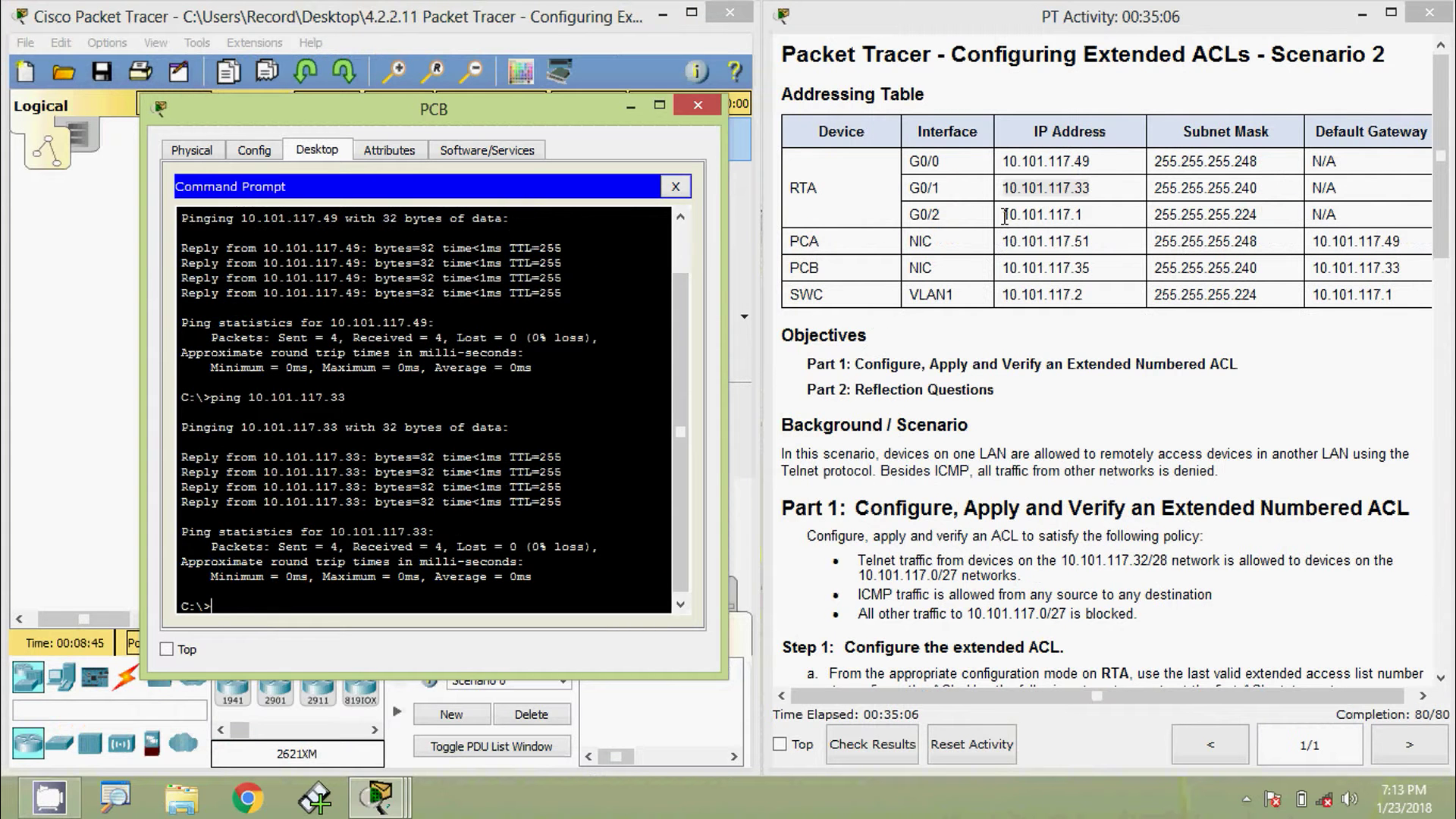
# Ping RTA's G0/2 address 10.101.117.1 from PCB, copying the address from the addressing table.
pyautogui.moveTo(997, 217); pyautogui.dragTo(1087, 218)
pyautogui.hotkey('ctrl', 'c')
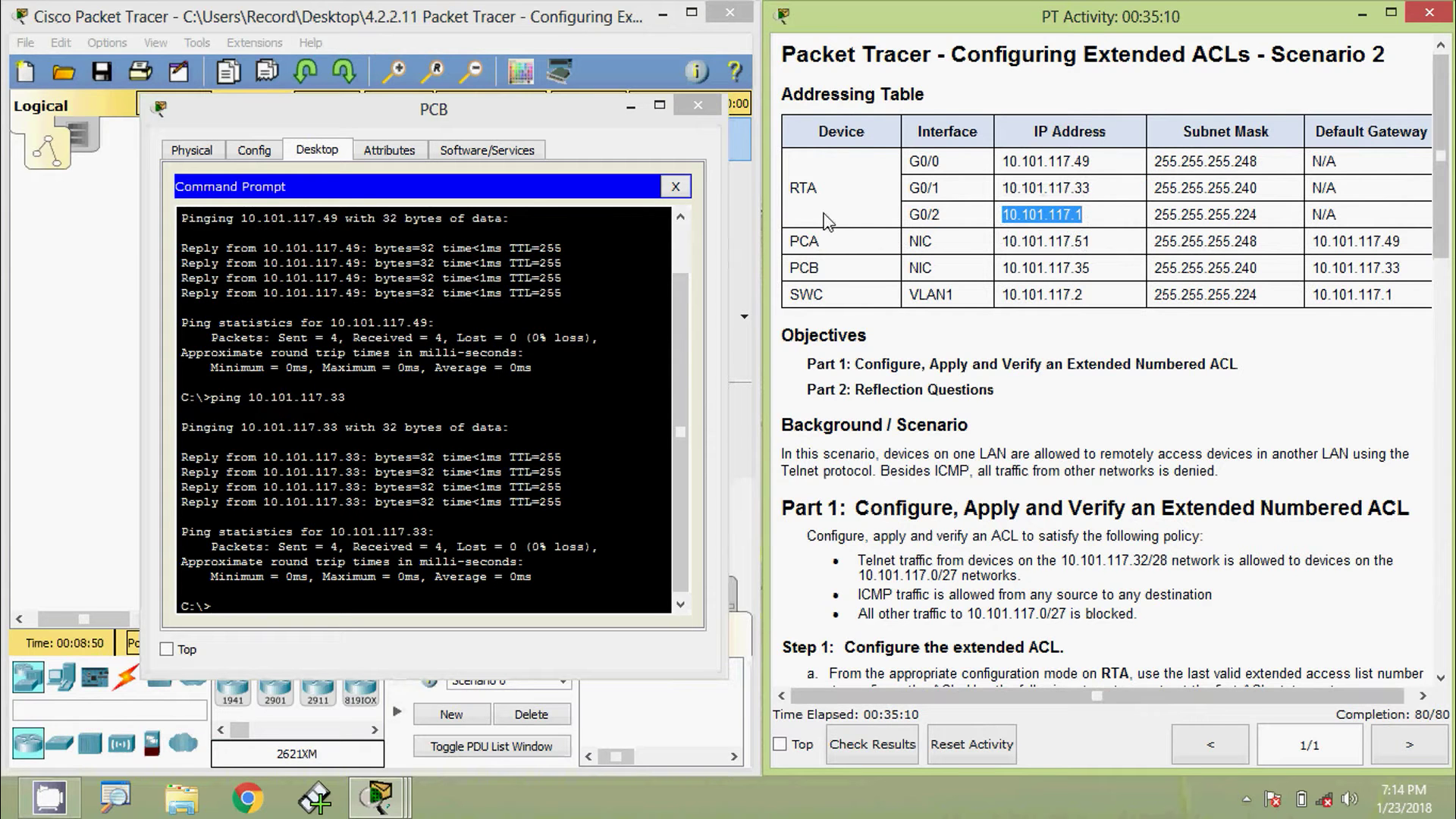
pyautogui.click(319, 606)
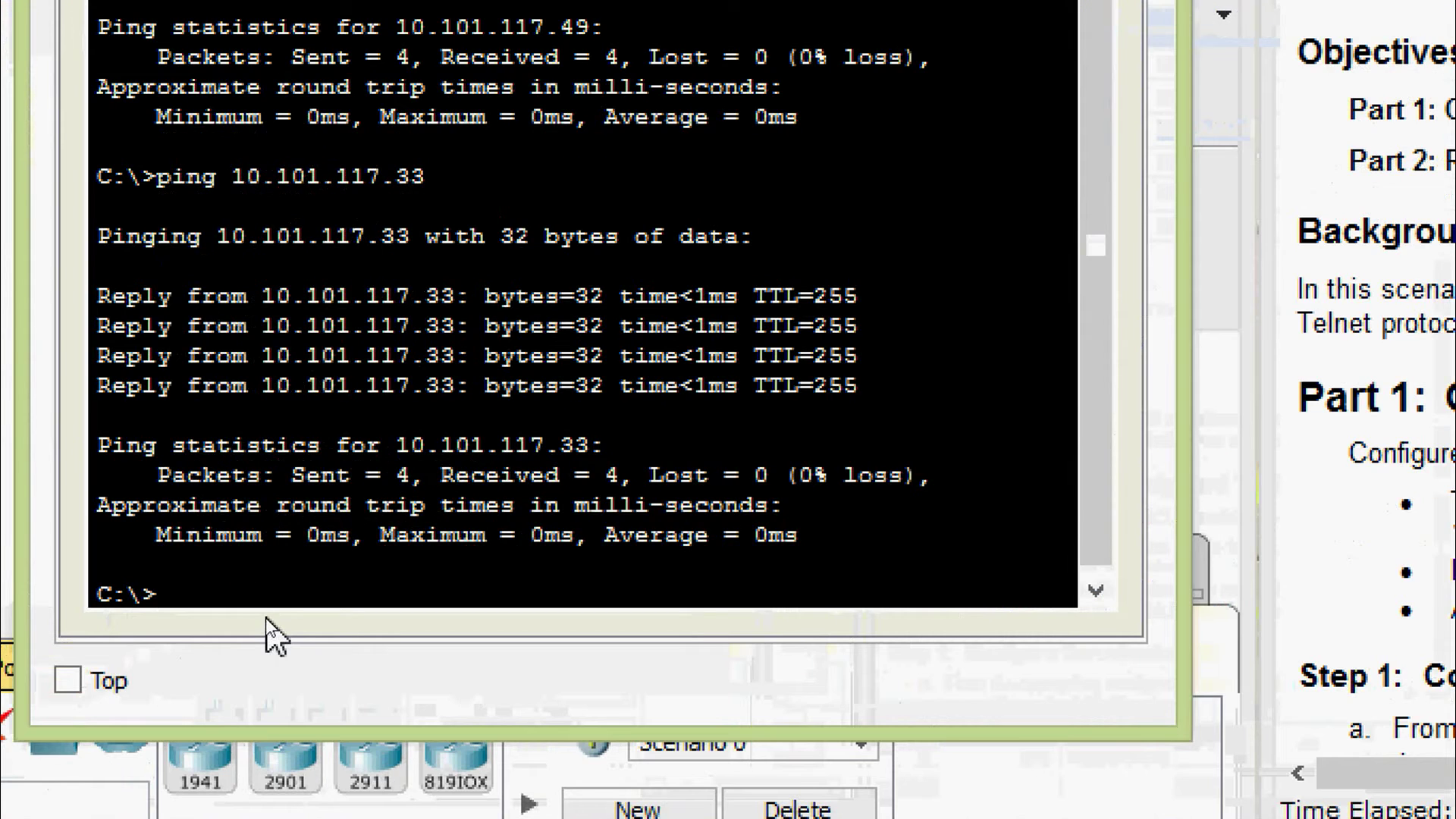
pyautogui.write('ping')
pyautogui.rightClick(266, 617)
pyautogui.click(322, 671)
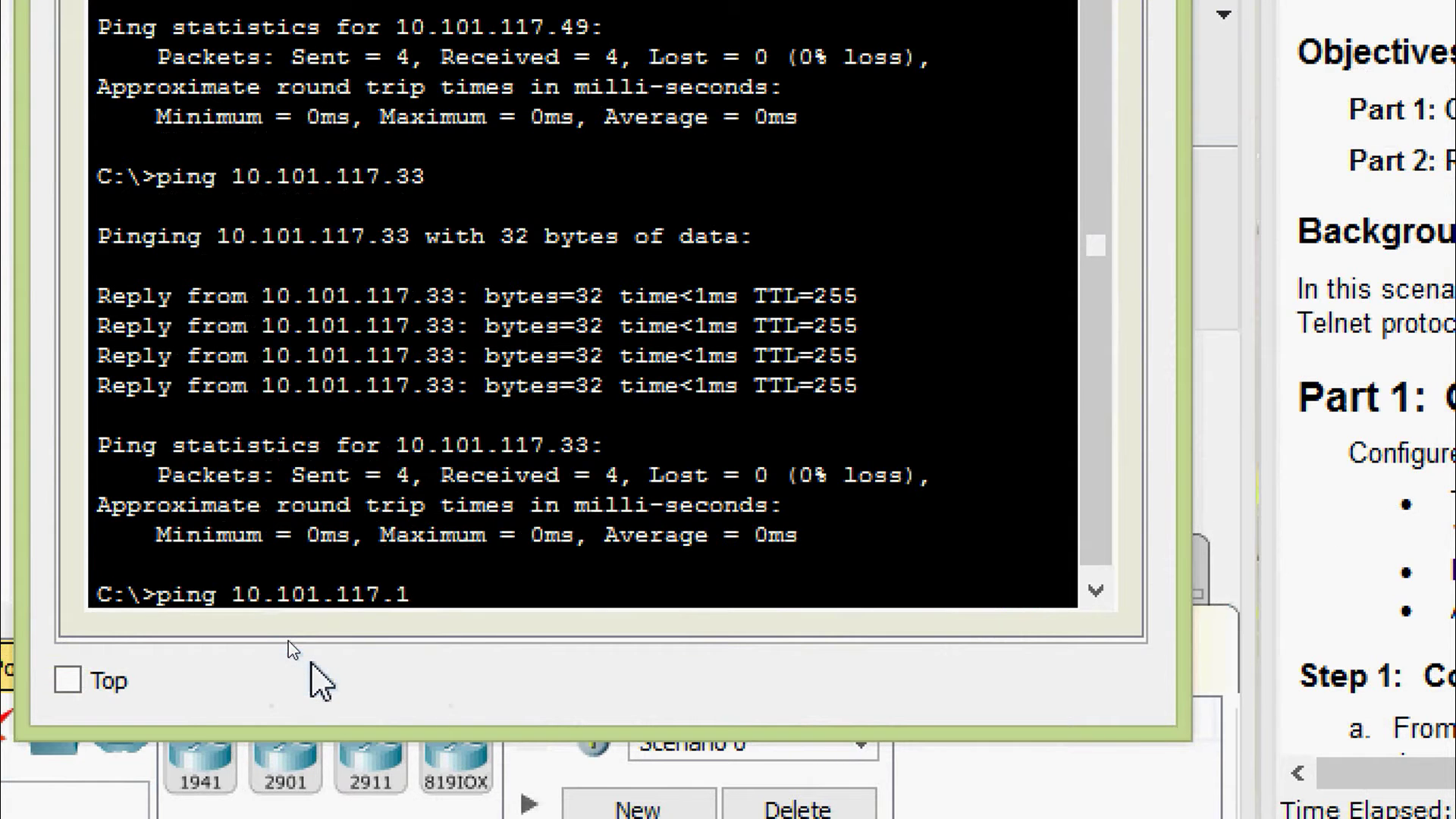
pyautogui.press('Return')
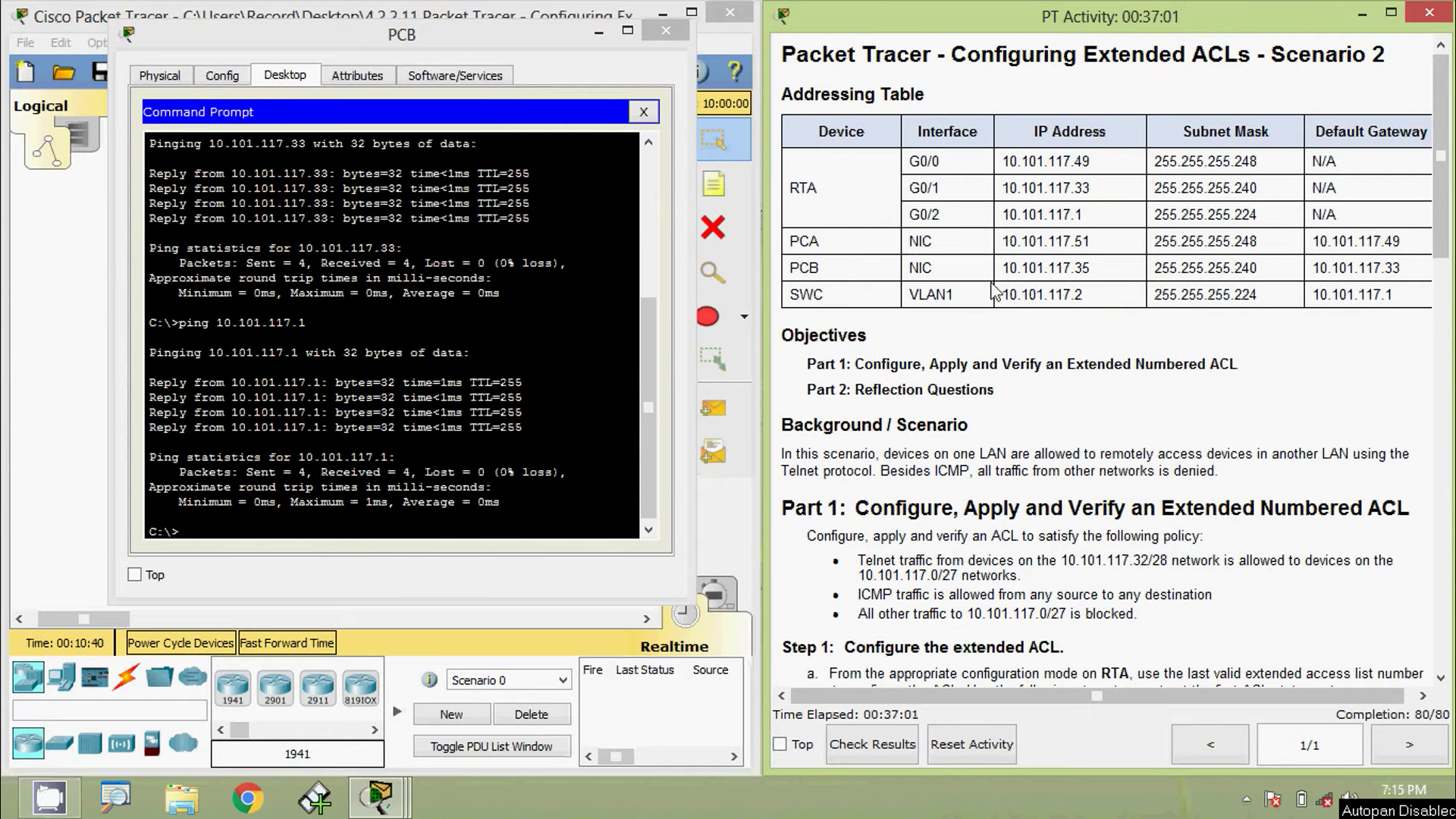
# Ping PCA's address 10.101.117.51 from PCB, copying the address from the addressing table.
pyautogui.doubleClick(1012, 241)
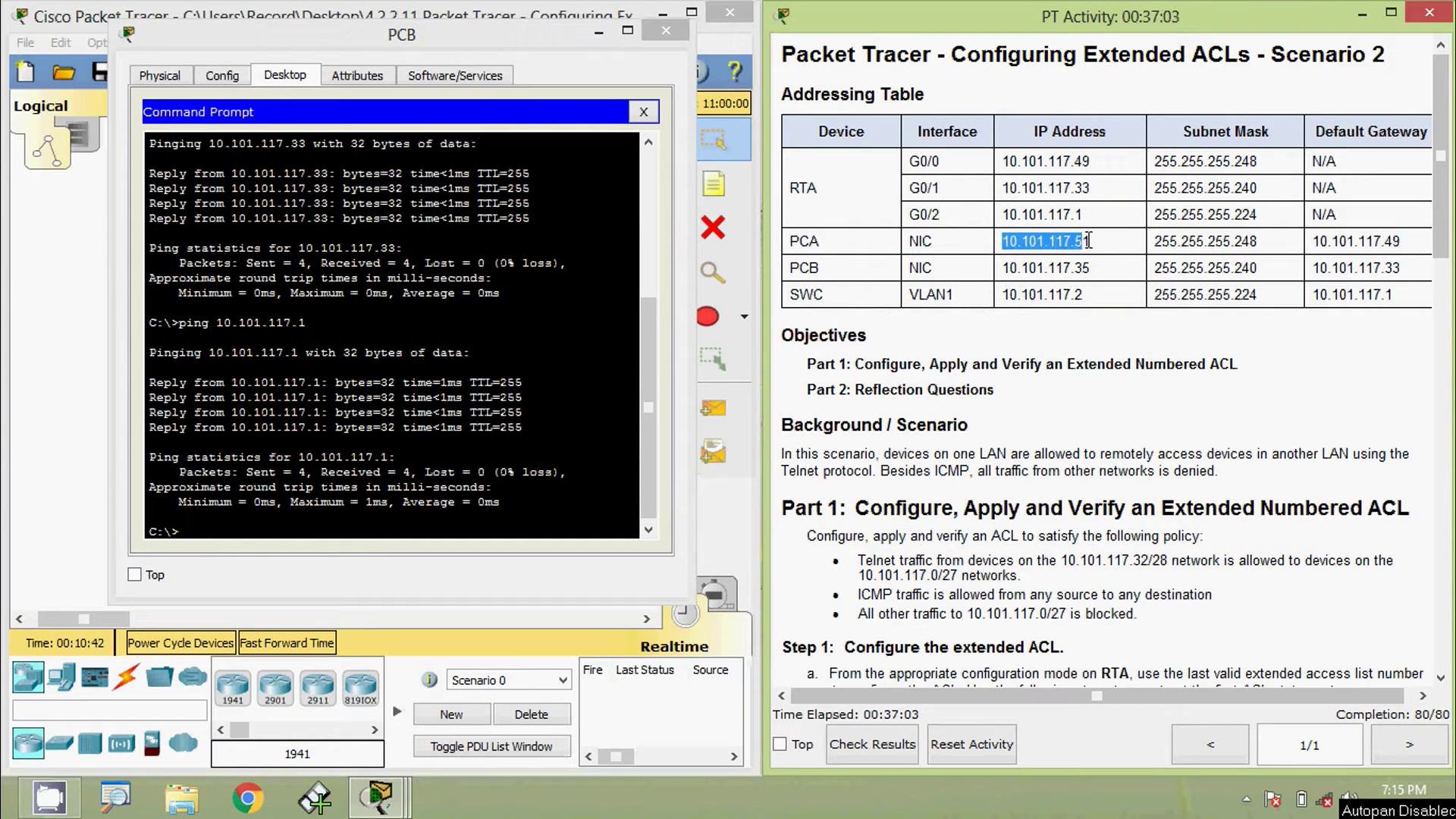
pyautogui.click(216, 526)
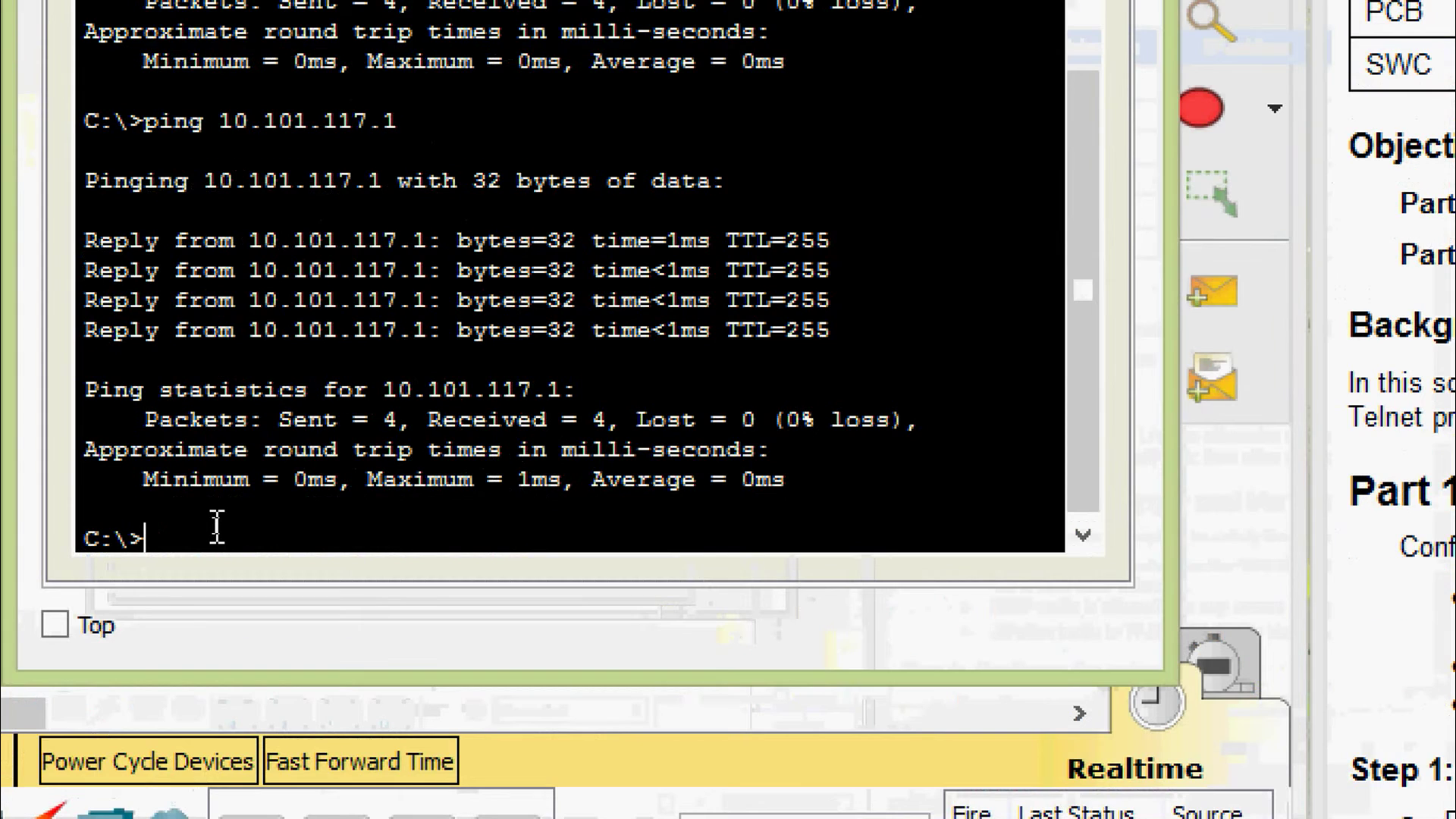
pyautogui.write('ping')
pyautogui.rightClick(218, 529)
pyautogui.click(270, 600)
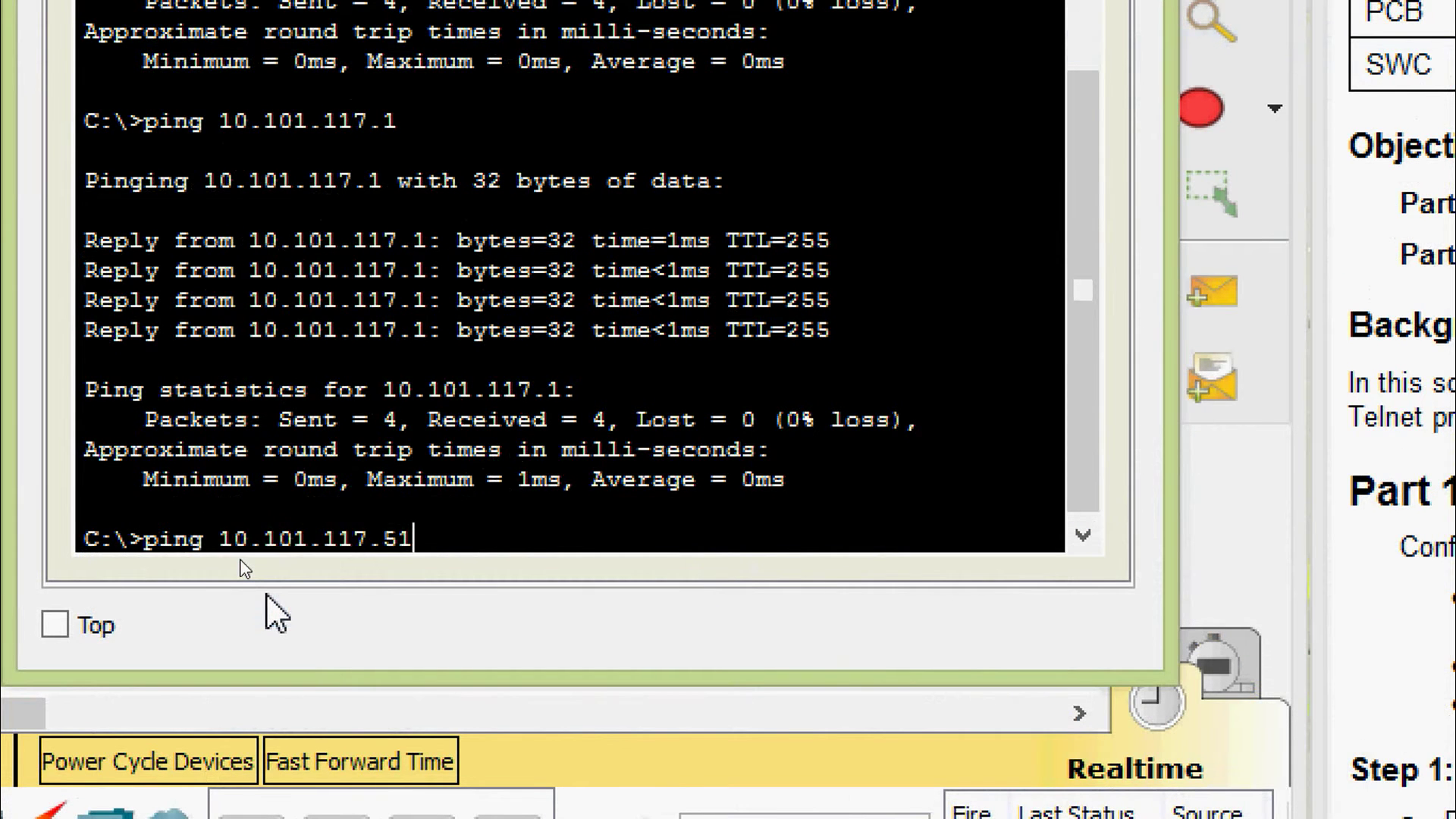
pyautogui.press('Return')
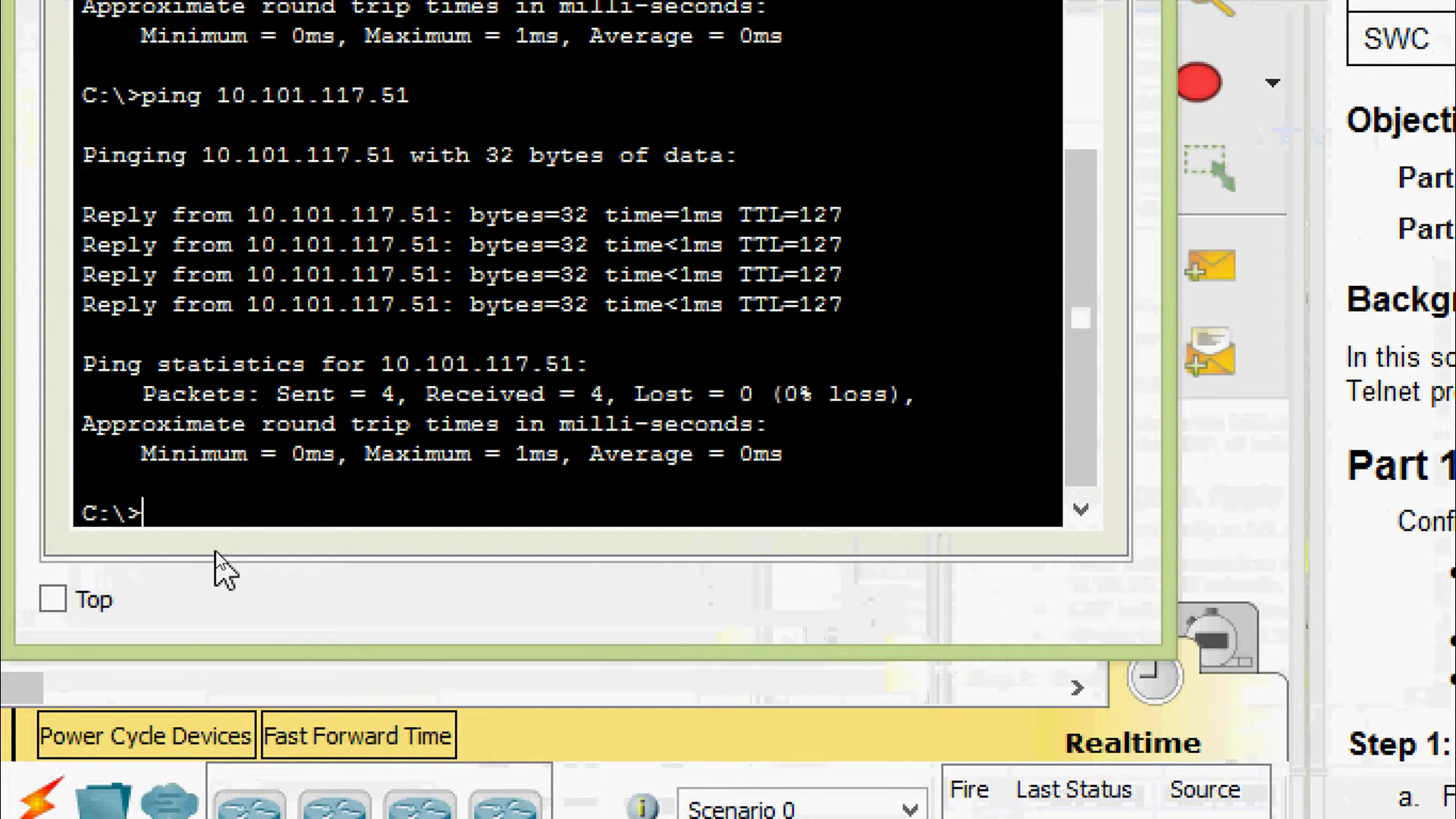
# Recall the last ping on PCB and change its target to SWC's address 10.101.117.2.
pyautogui.press('Up')
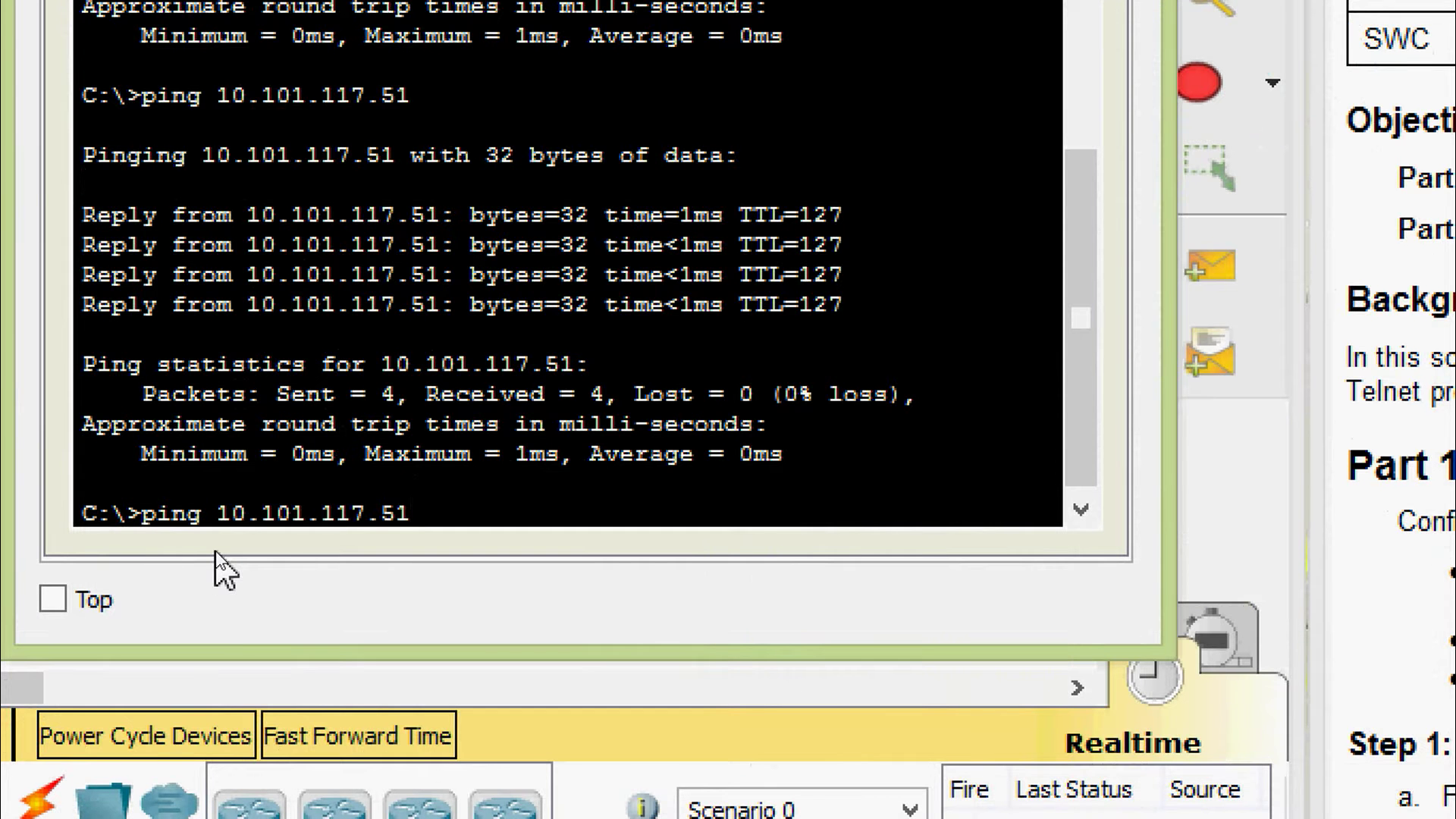
pyautogui.press('BackSpace')
pyautogui.press('BackSpace')
pyautogui.write('2')
pyautogui.press('Return')
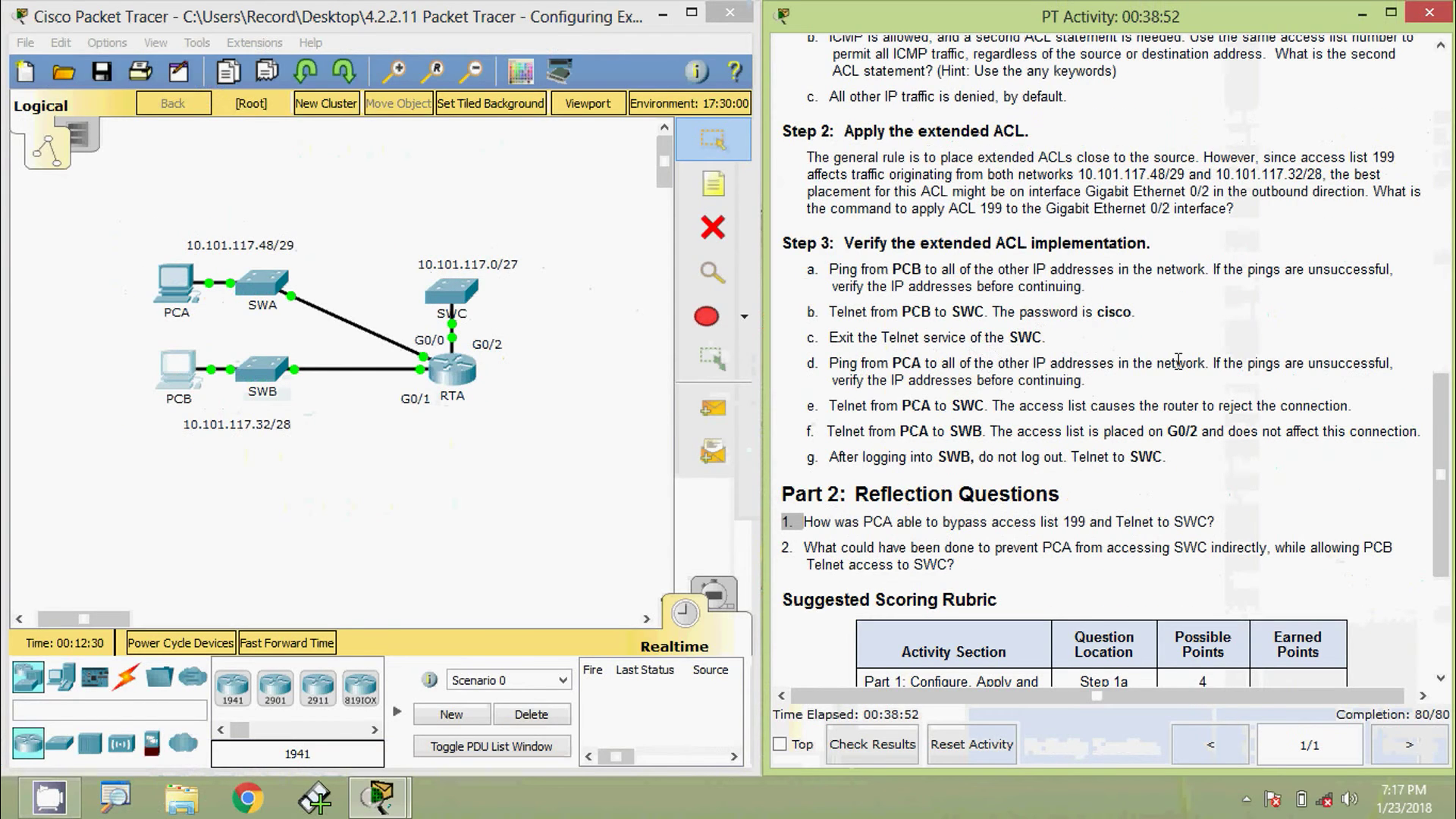
# Copy SWC's VLAN1 address 10.101.117.2 from the addressing table and open PCB's Command Prompt.
pyautogui.moveTo(1436, 489); pyautogui.dragTo(1151, 231)
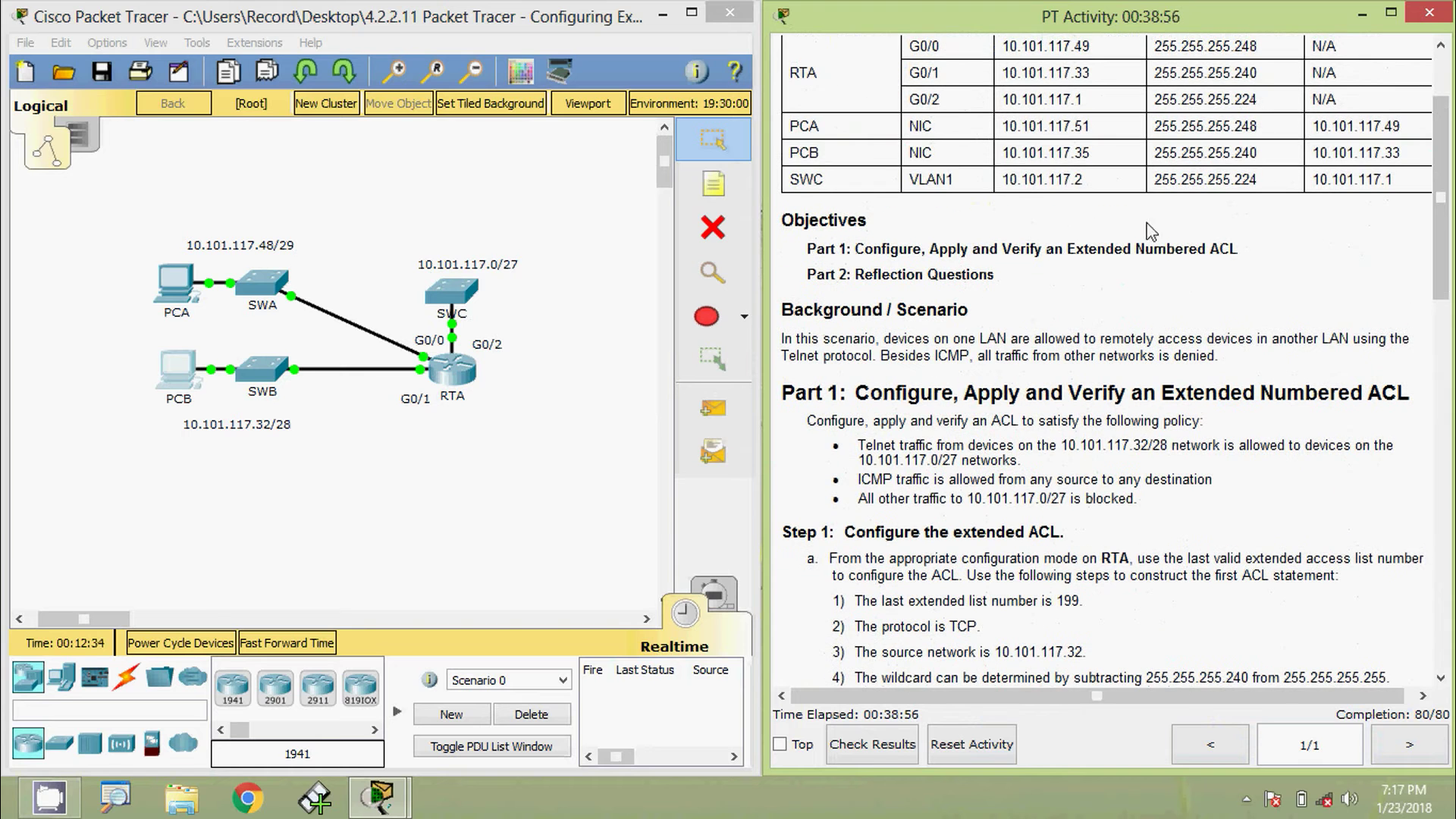
pyautogui.moveTo(1002, 179); pyautogui.dragTo(1087, 179)
pyautogui.hotkey('ctrl', 'c')
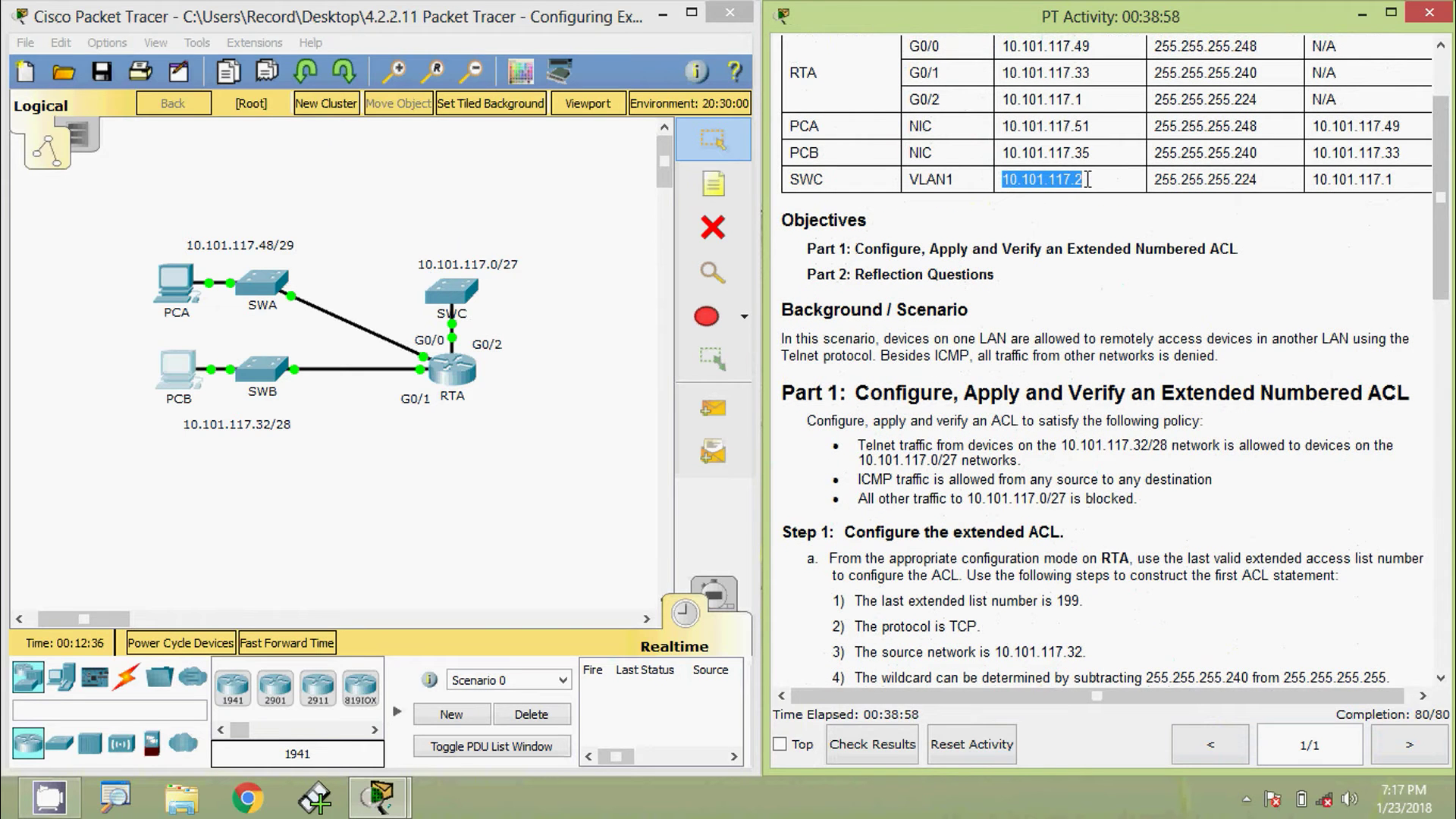
pyautogui.click(348, 459)
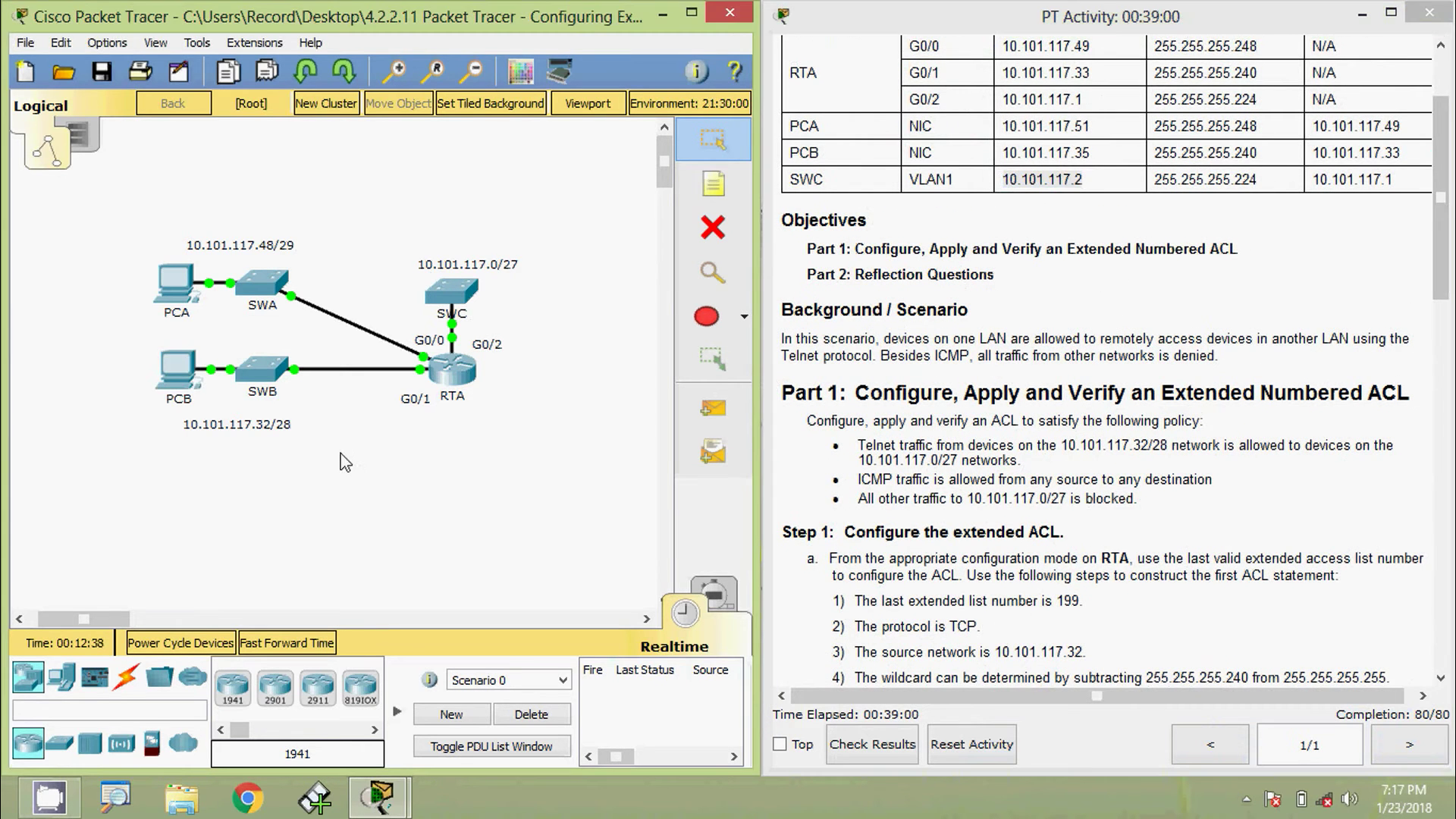
pyautogui.click(180, 380)
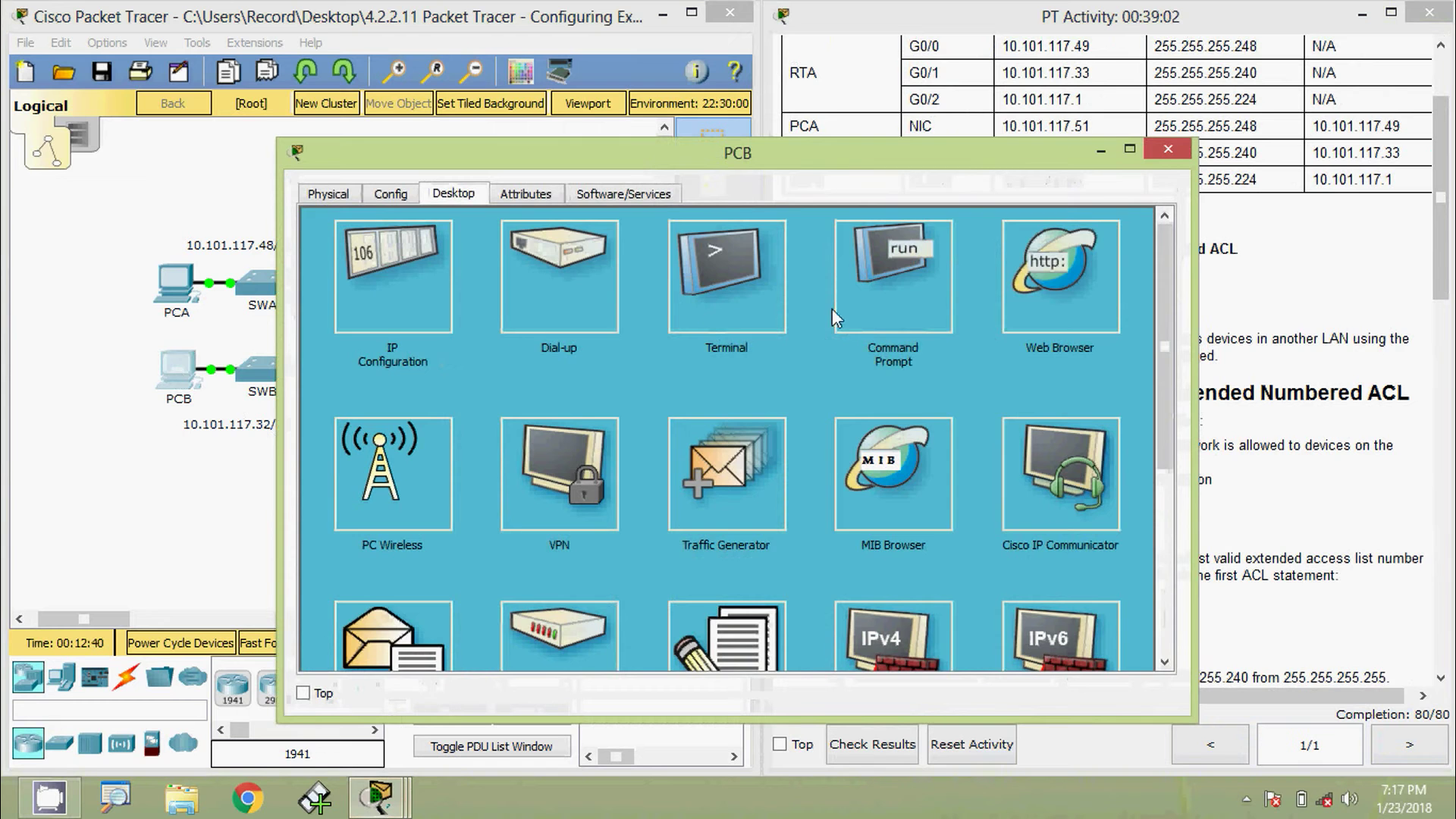
pyautogui.click(856, 304)
pyautogui.scroll(-8, 425, 543)
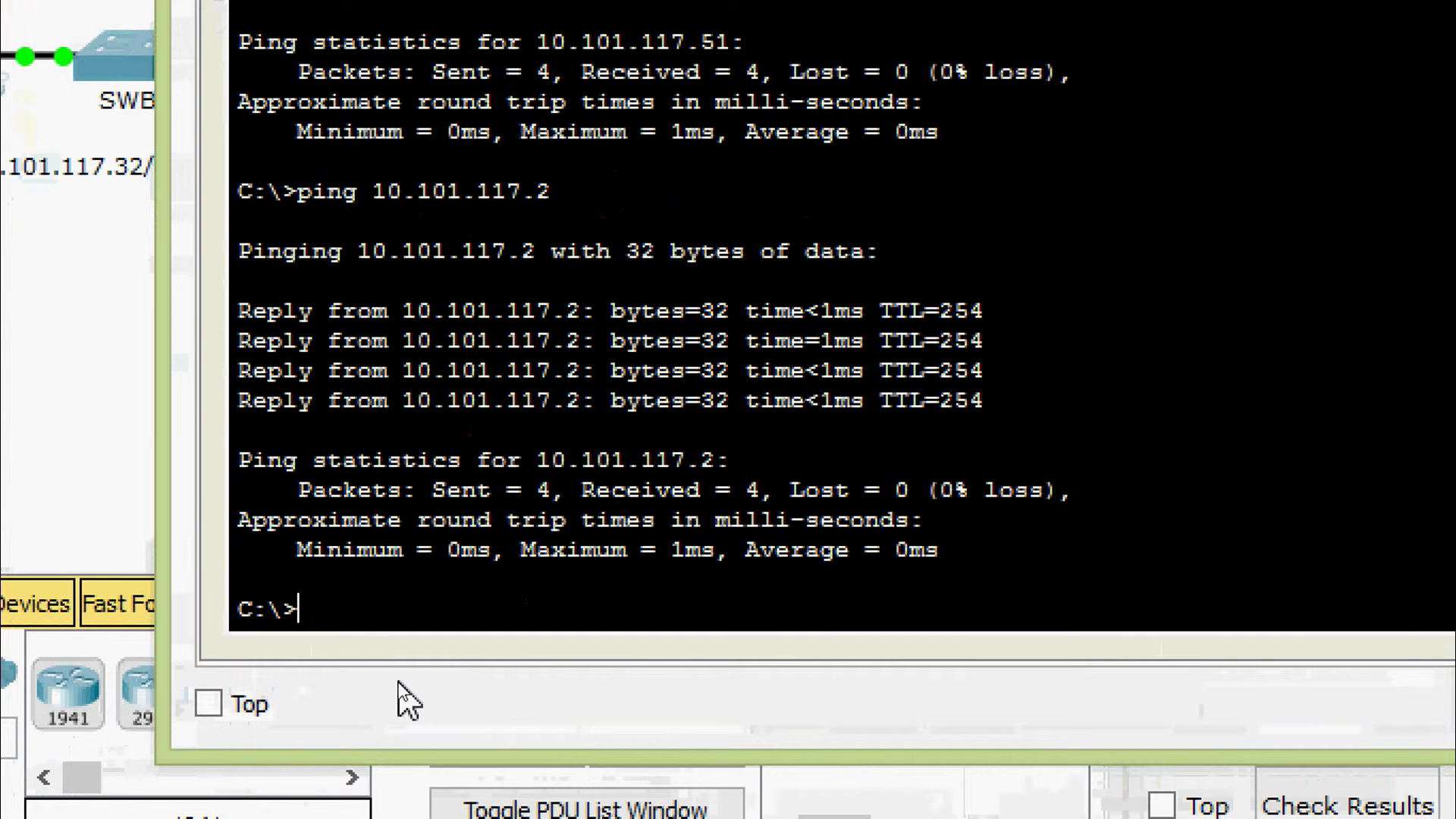
# Telnet from PCB to SWC at the copied address 10.101.117.2 and submit the login password.
pyautogui.write('telnet')
pyautogui.press('Return')
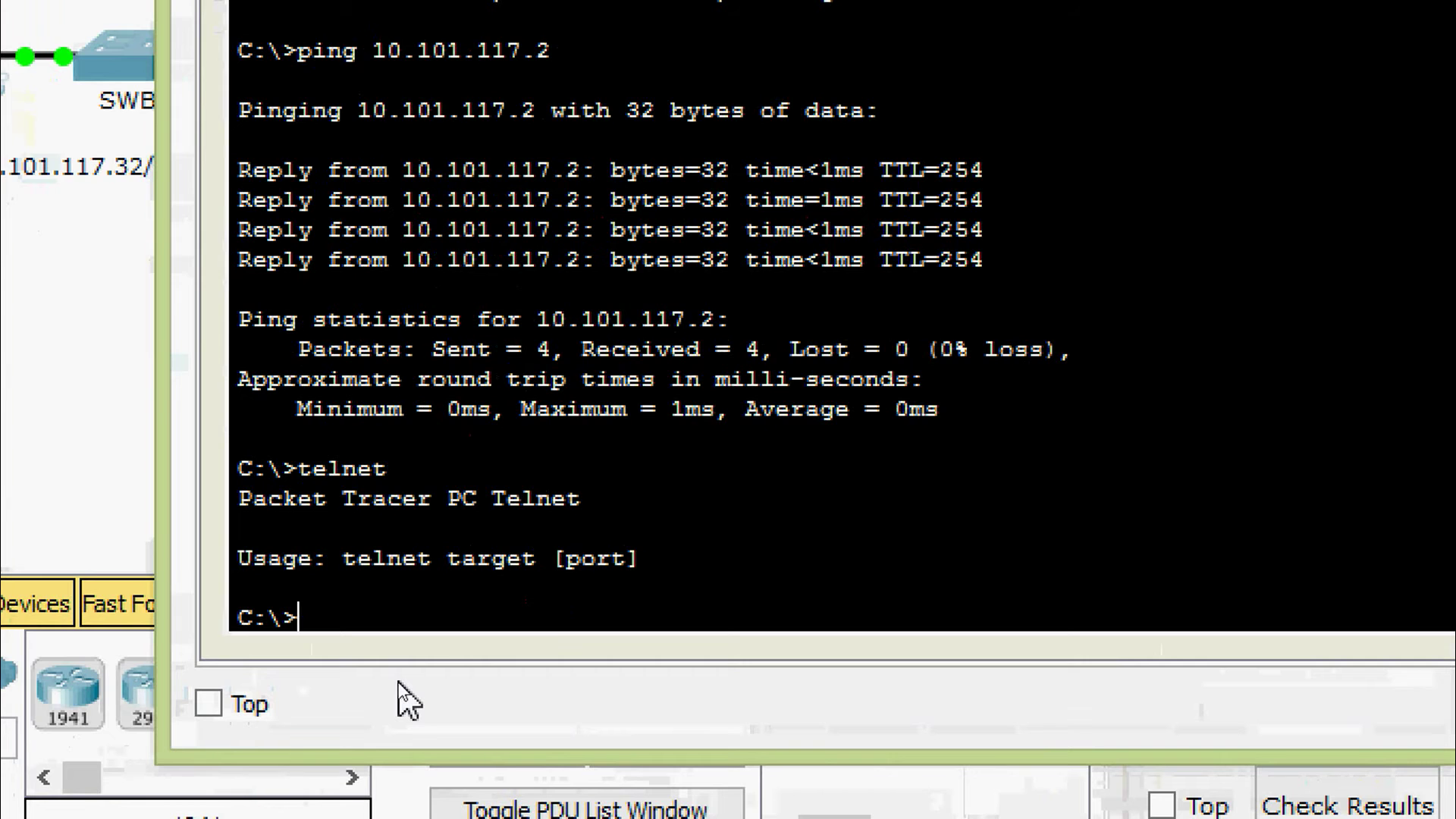
pyautogui.press('Up')
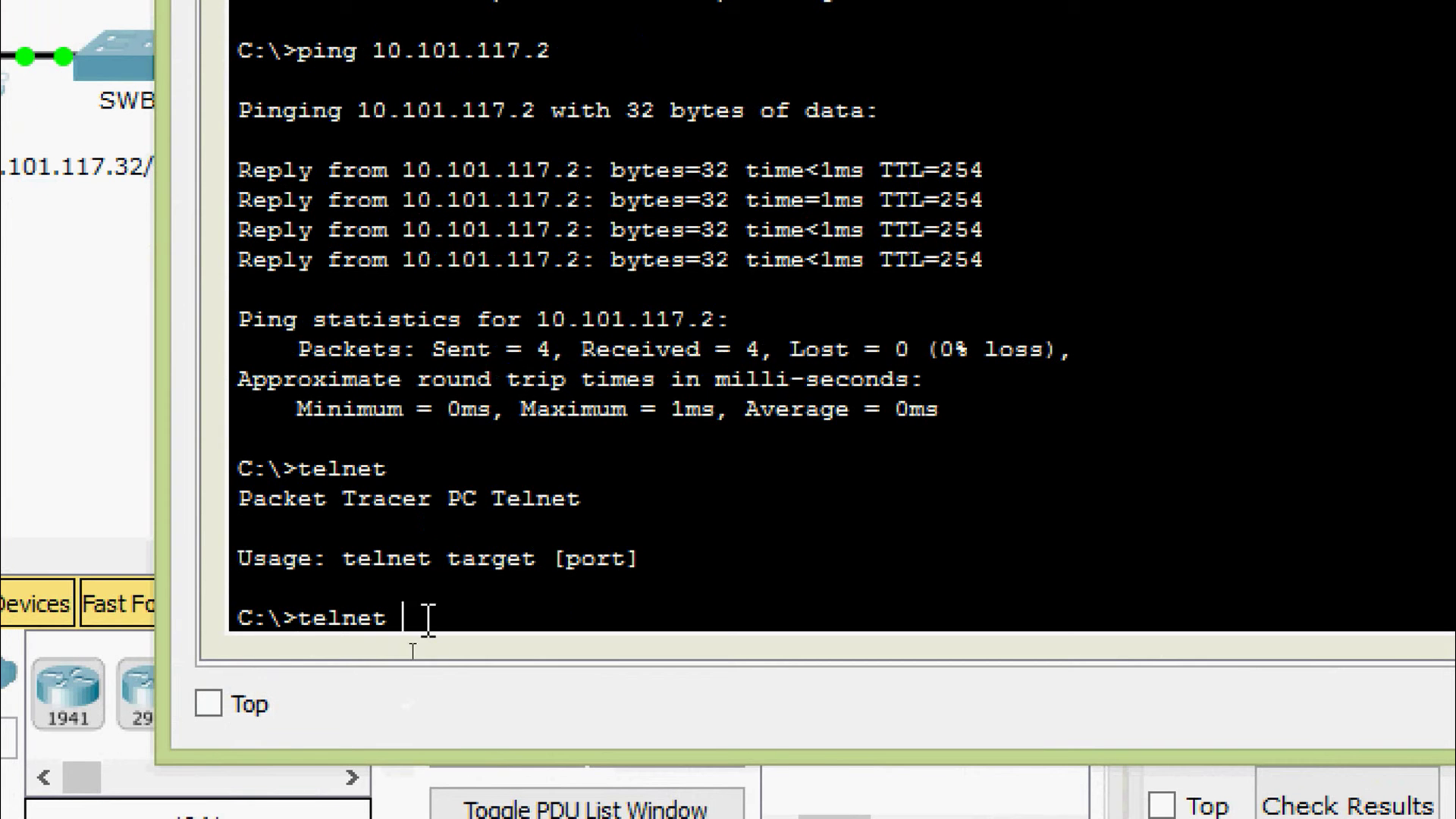
pyautogui.rightClick(432, 618)
pyautogui.click(479, 702)
pyautogui.press('Return')
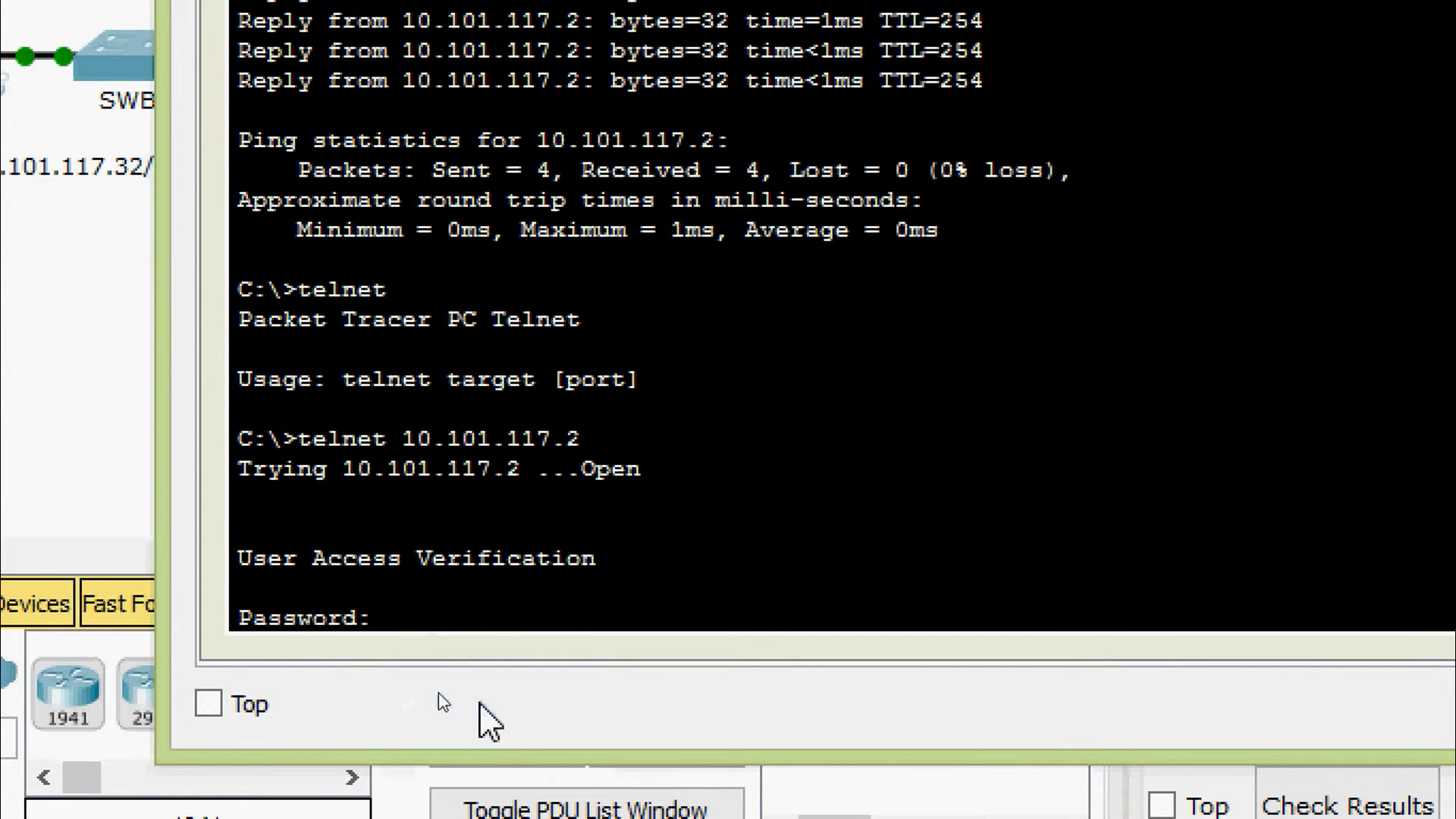
pyautogui.press('Return')
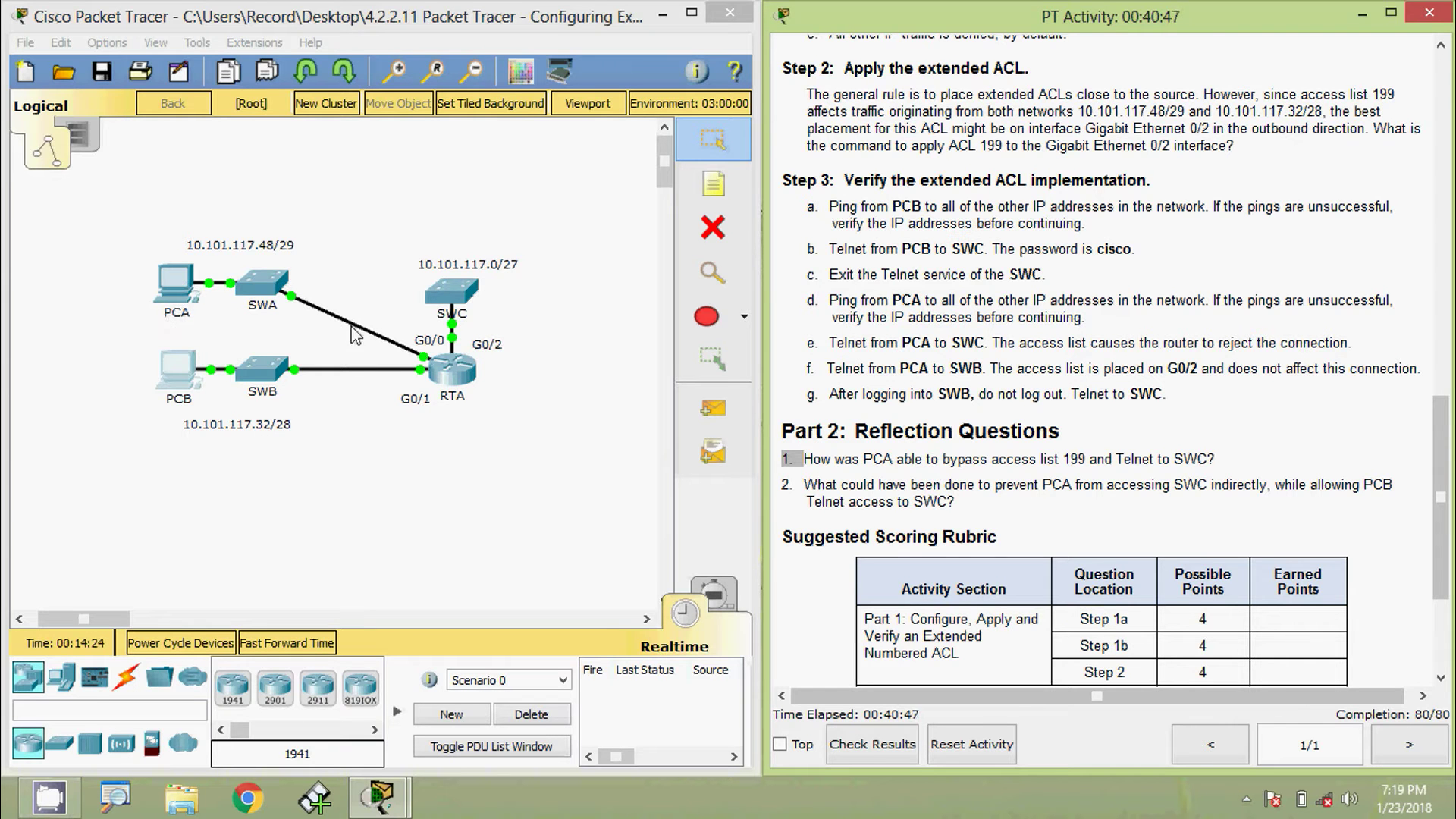
# Bring up the addressing table in the instructions and open PCA's Command Prompt, made smaller and moved towards the topology.
pyautogui.moveTo(1440, 496); pyautogui.dragTo(1446, 173)
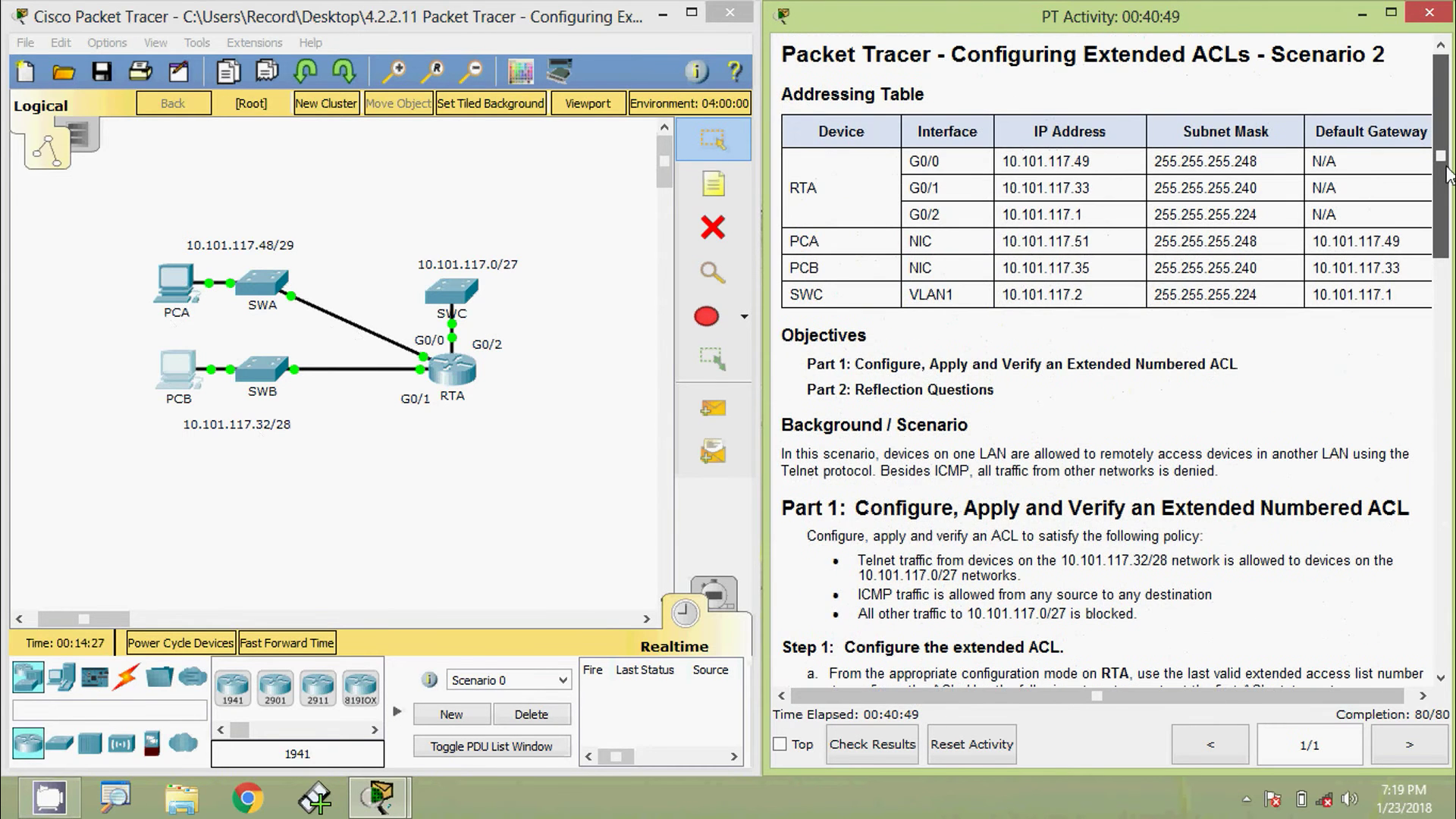
pyautogui.click(163, 288)
pyautogui.click(453, 194)
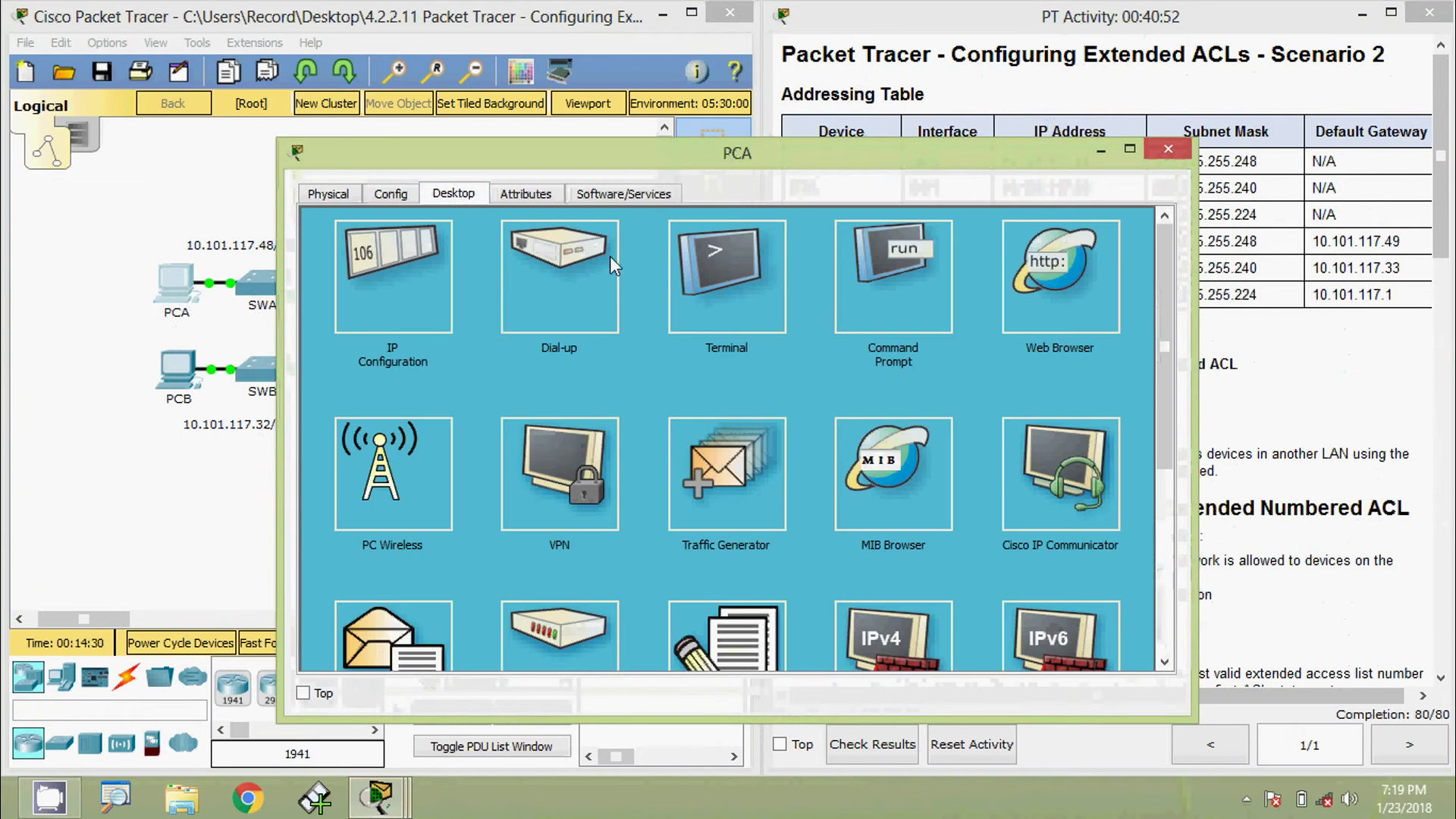
pyautogui.click(882, 302)
pyautogui.moveTo(1196, 721); pyautogui.dragTo(858, 708)
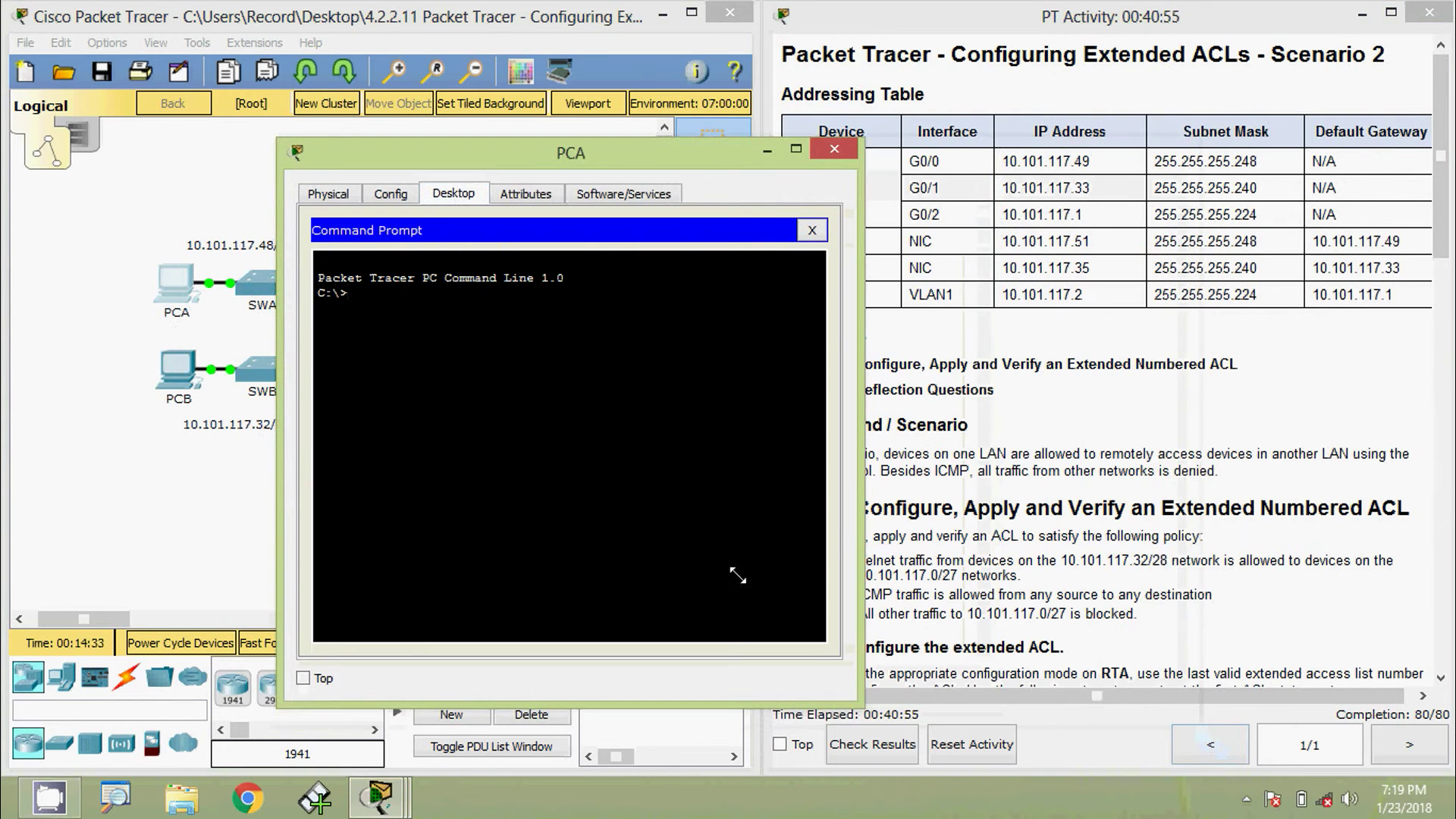
pyautogui.moveTo(664, 154); pyautogui.dragTo(606, 141)
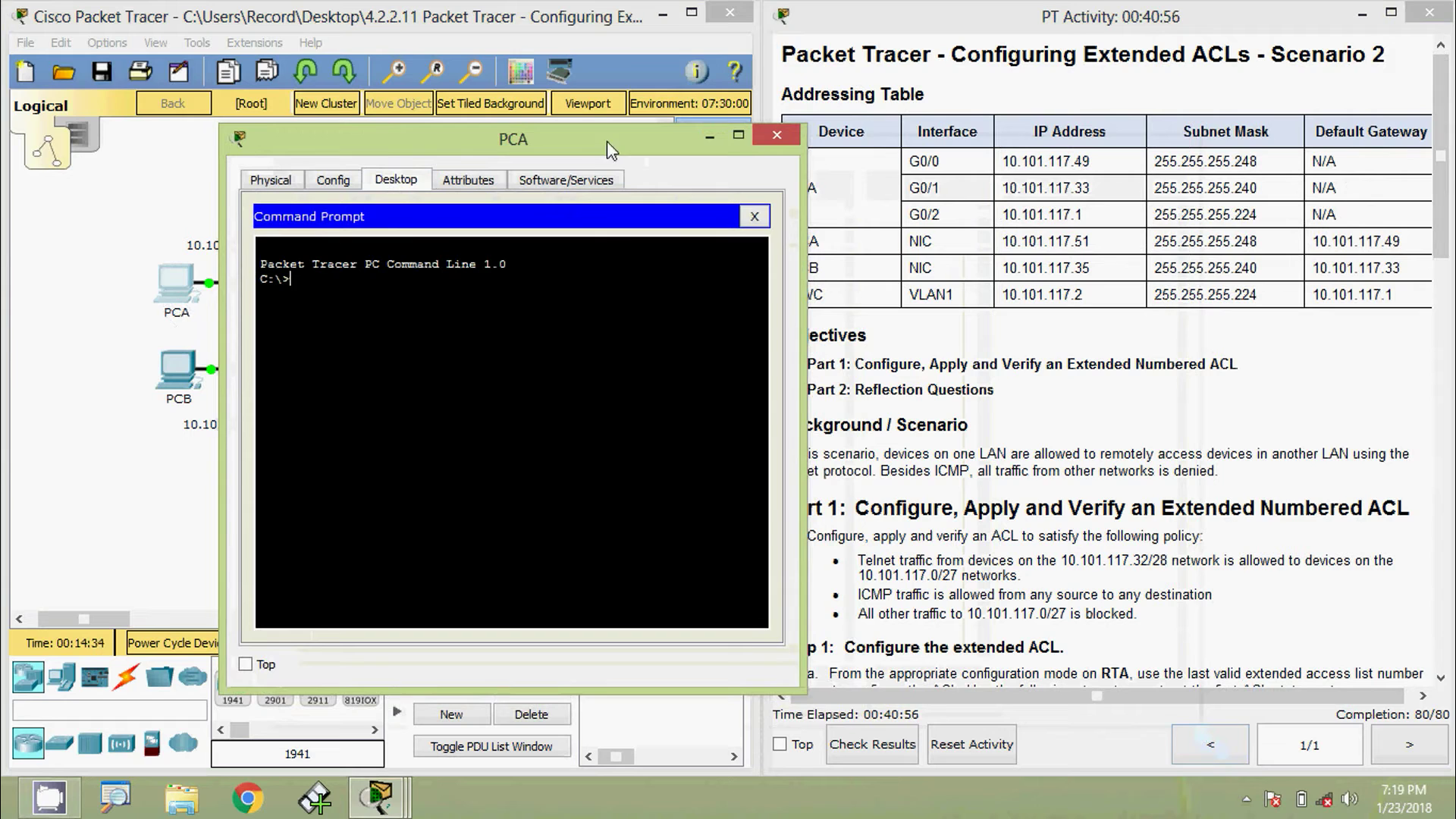
# Ping RTA's G0/0 address 10.101.117.49 from PCA, copying the address from the addressing table.
pyautogui.click(1010, 161)
pyautogui.moveTo(1002, 161); pyautogui.dragTo(1104, 175)
pyautogui.hotkey('ctrl', 'c')
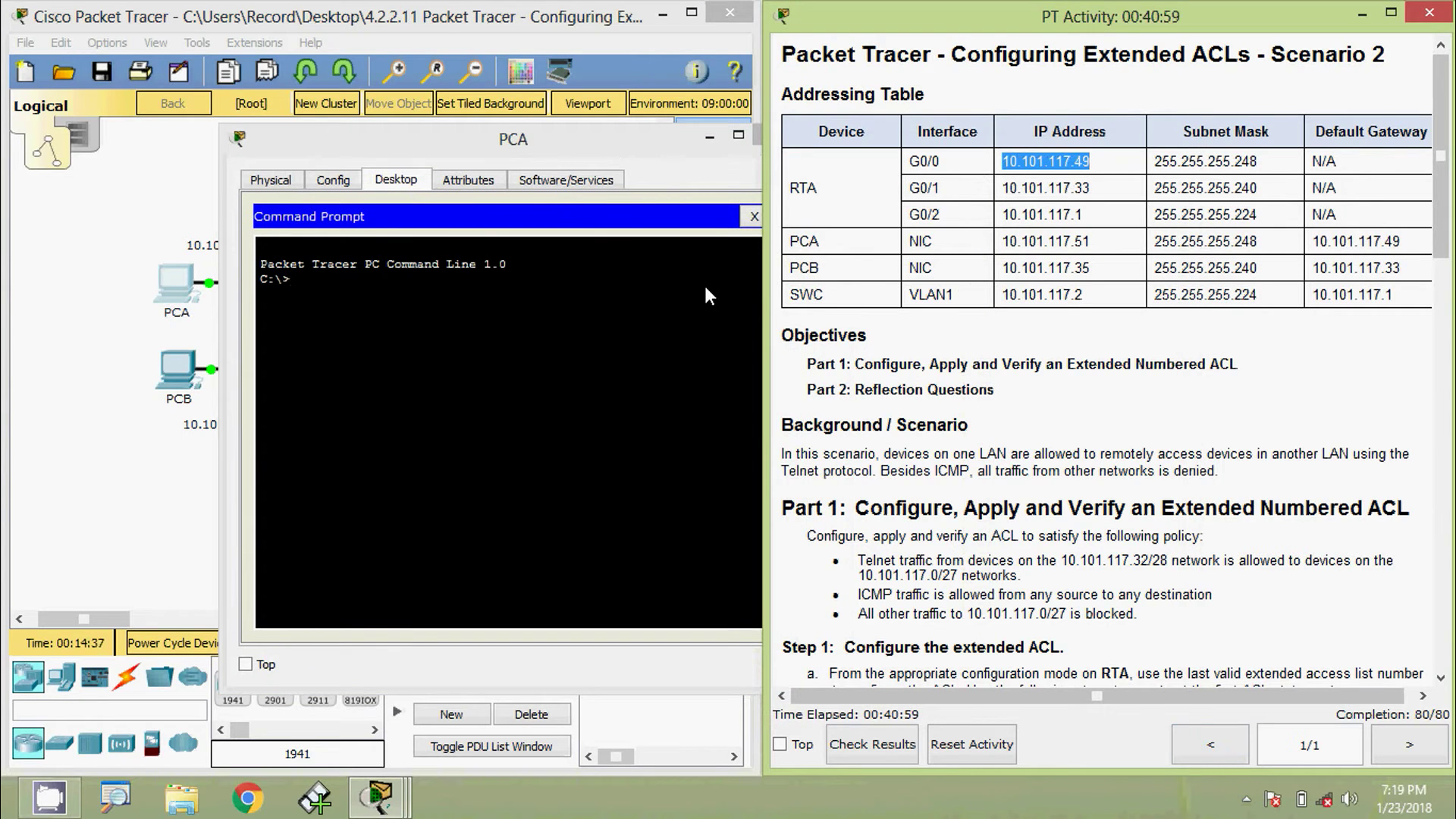
pyautogui.click(352, 283)
pyautogui.write('ping')
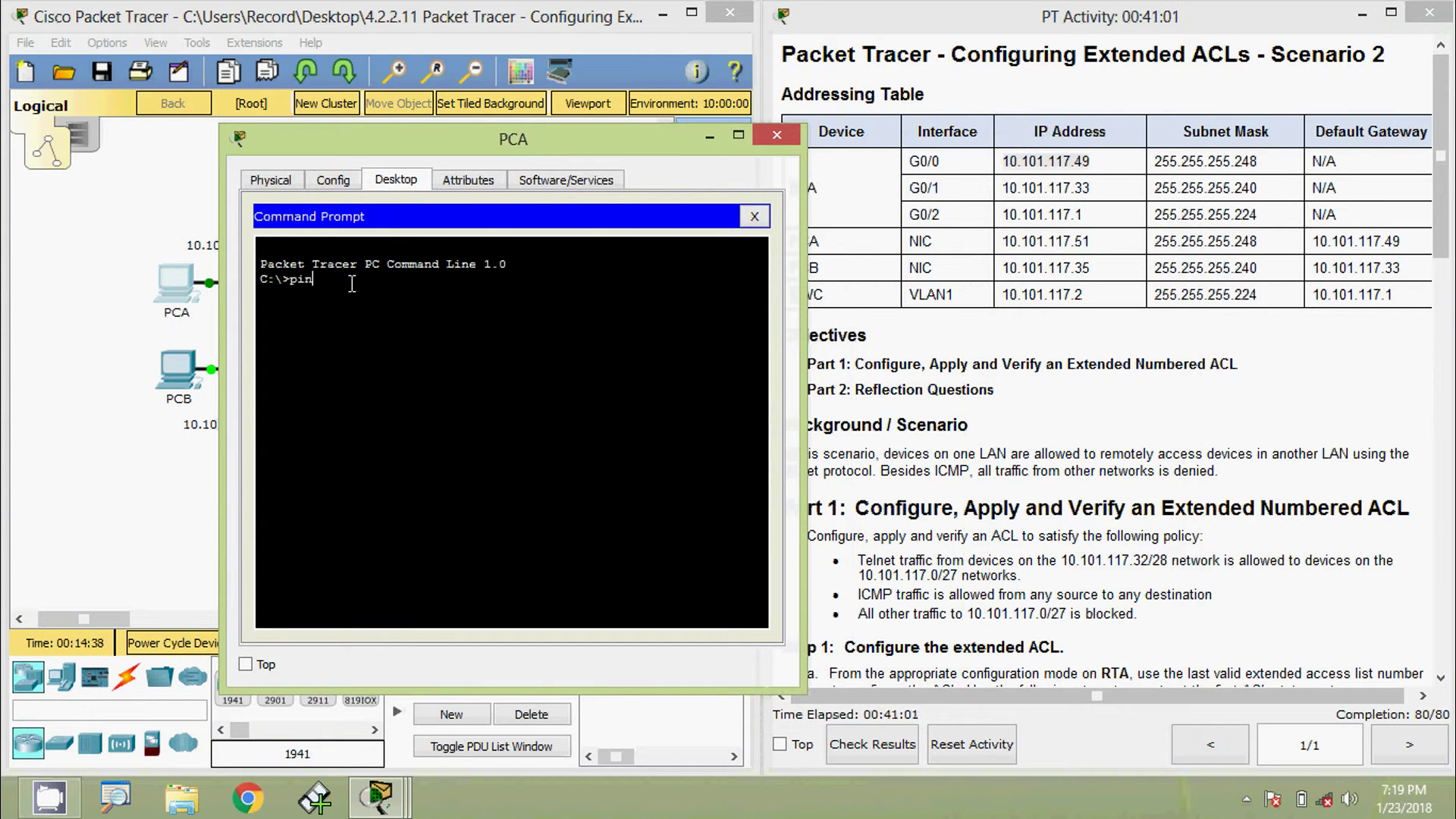
pyautogui.rightClick(351, 284)
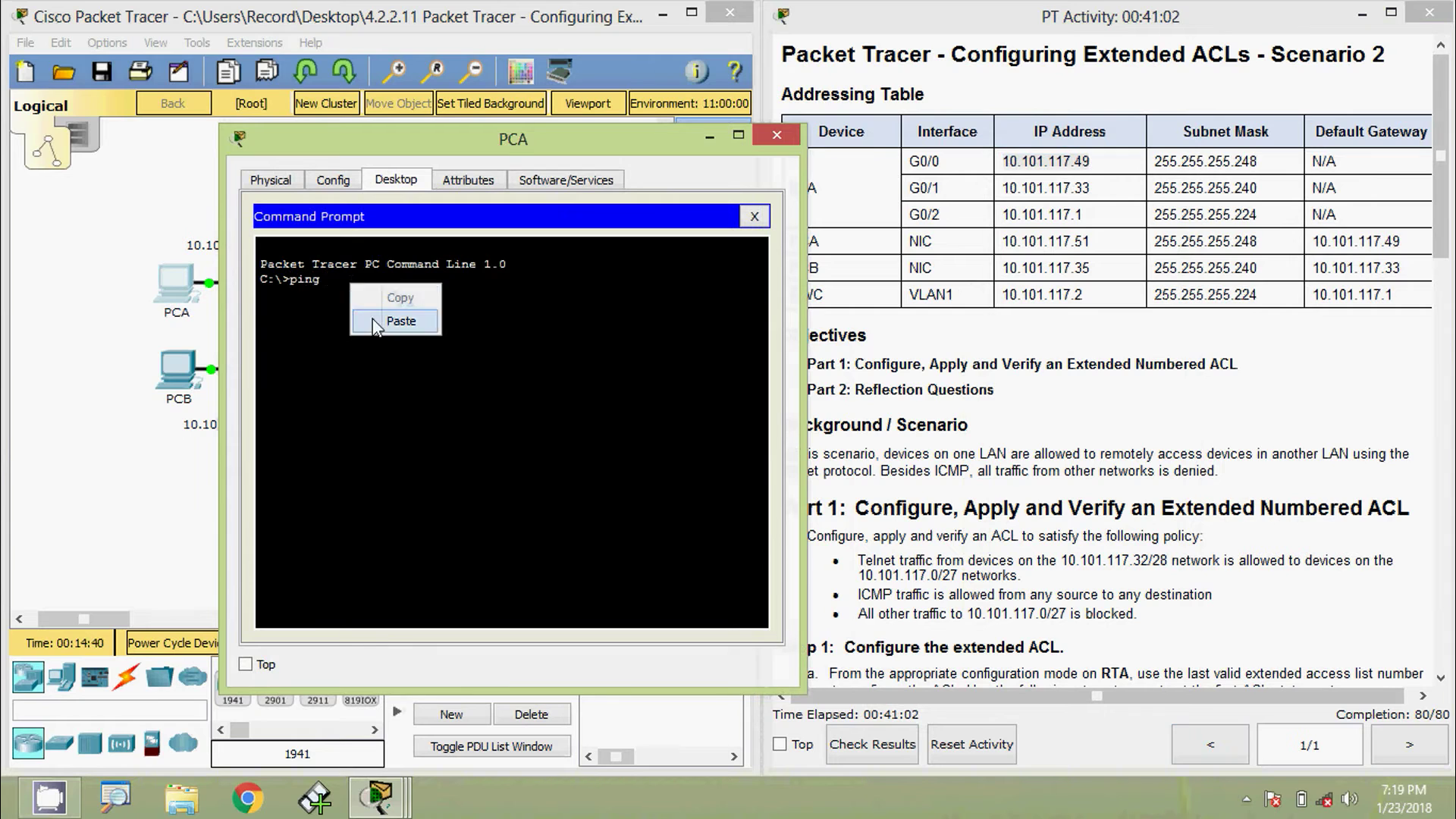
pyautogui.click(373, 320)
pyautogui.press('Return')
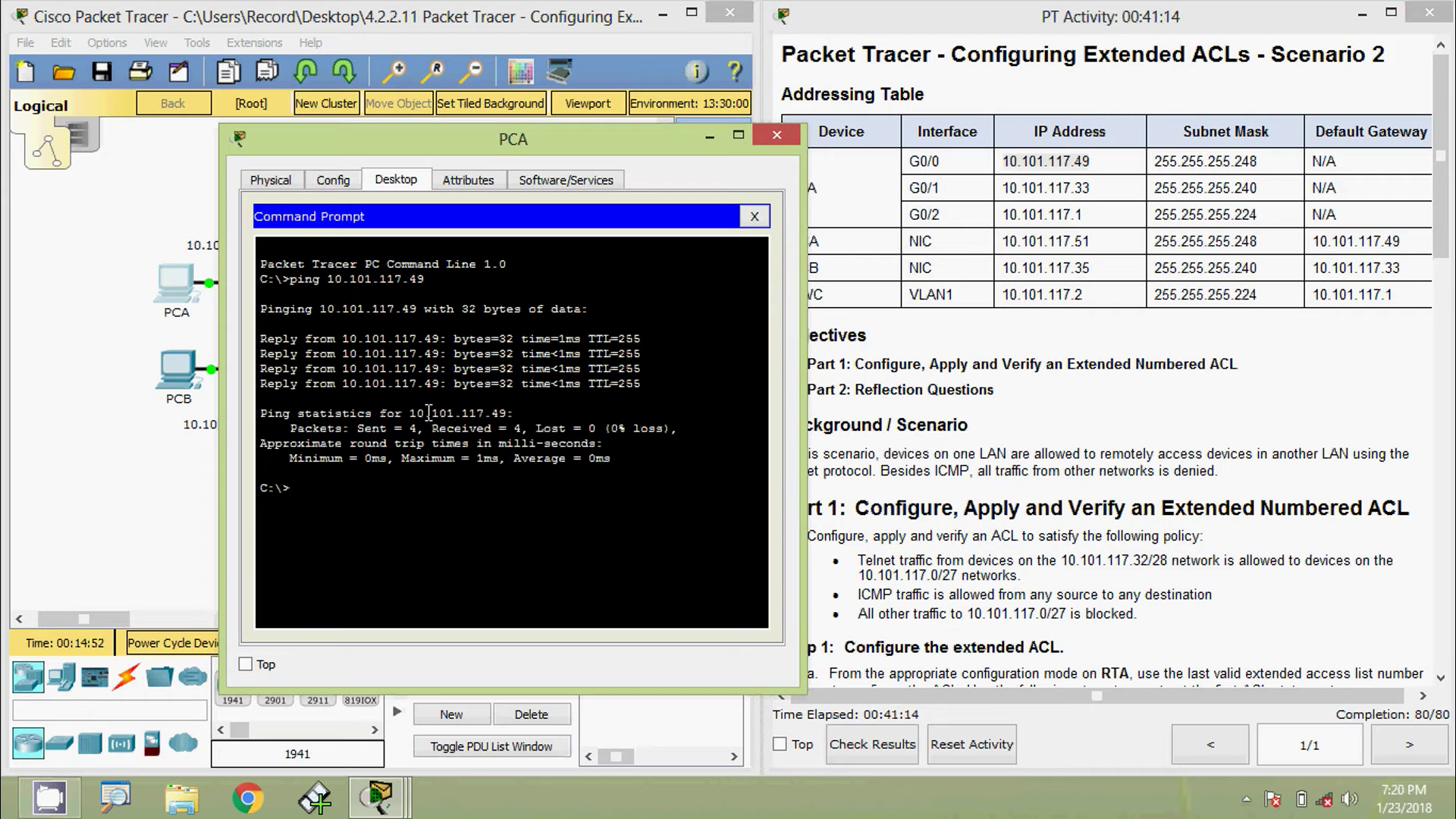
# Ping RTA's G0/1 address 10.101.117.33 and G0/2 address 10.101.117.1 from PCA by editing the previous ping command.
pyautogui.press('Up')
pyautogui.press('BackSpace')
pyautogui.press('BackSpace')
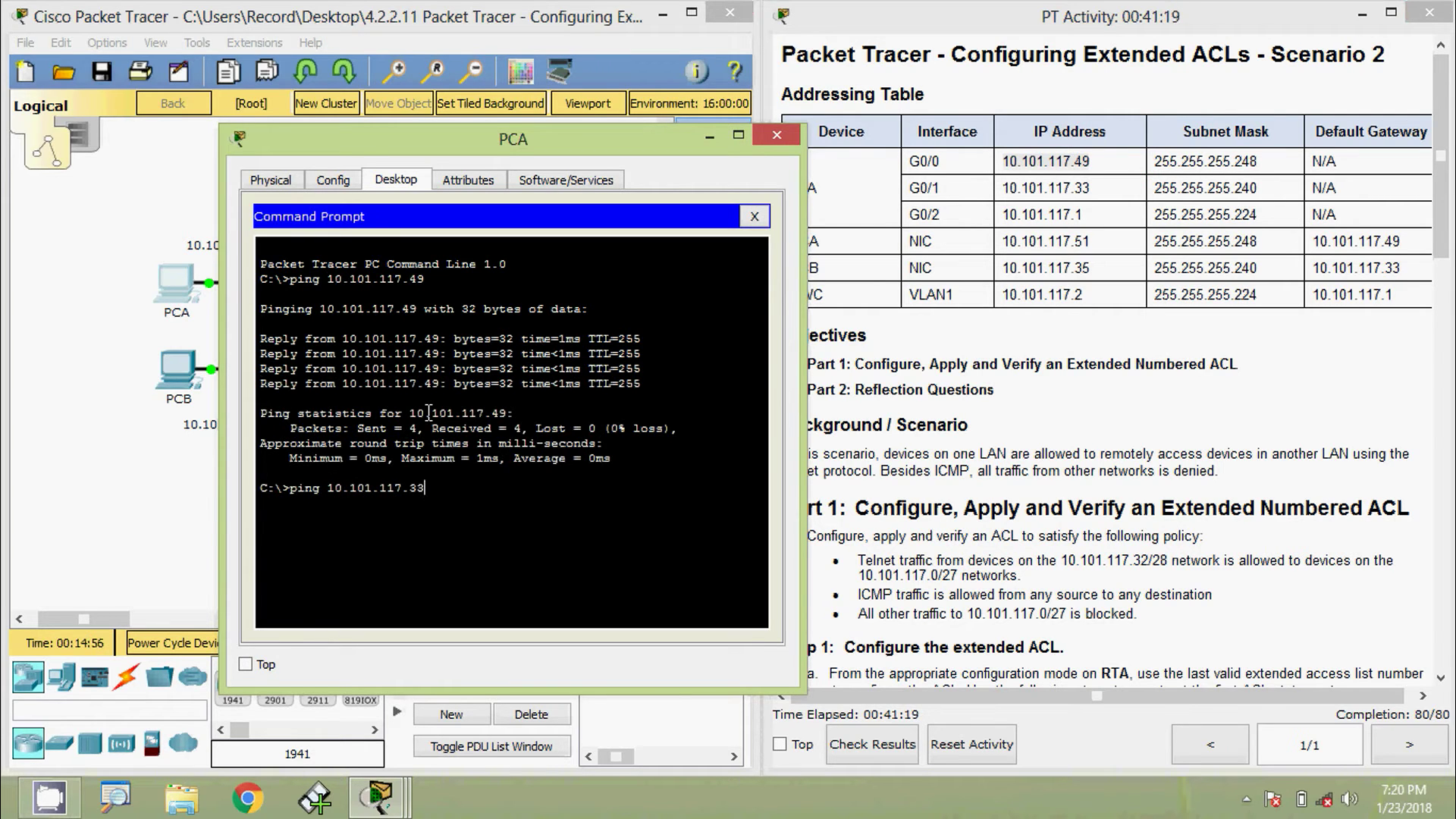
pyautogui.write('33')
pyautogui.press('Return')
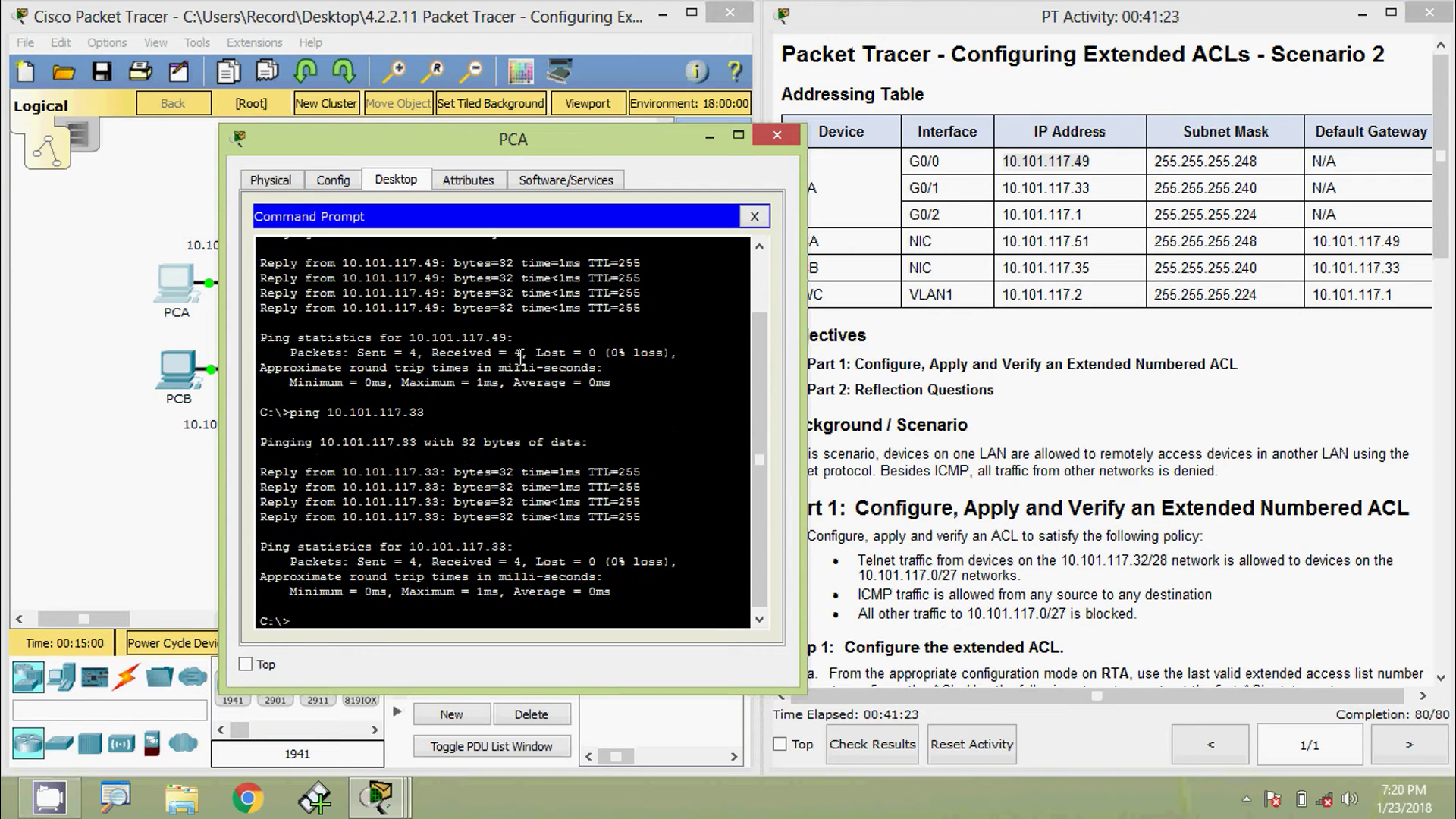
pyautogui.press('Up')
pyautogui.press('Return')
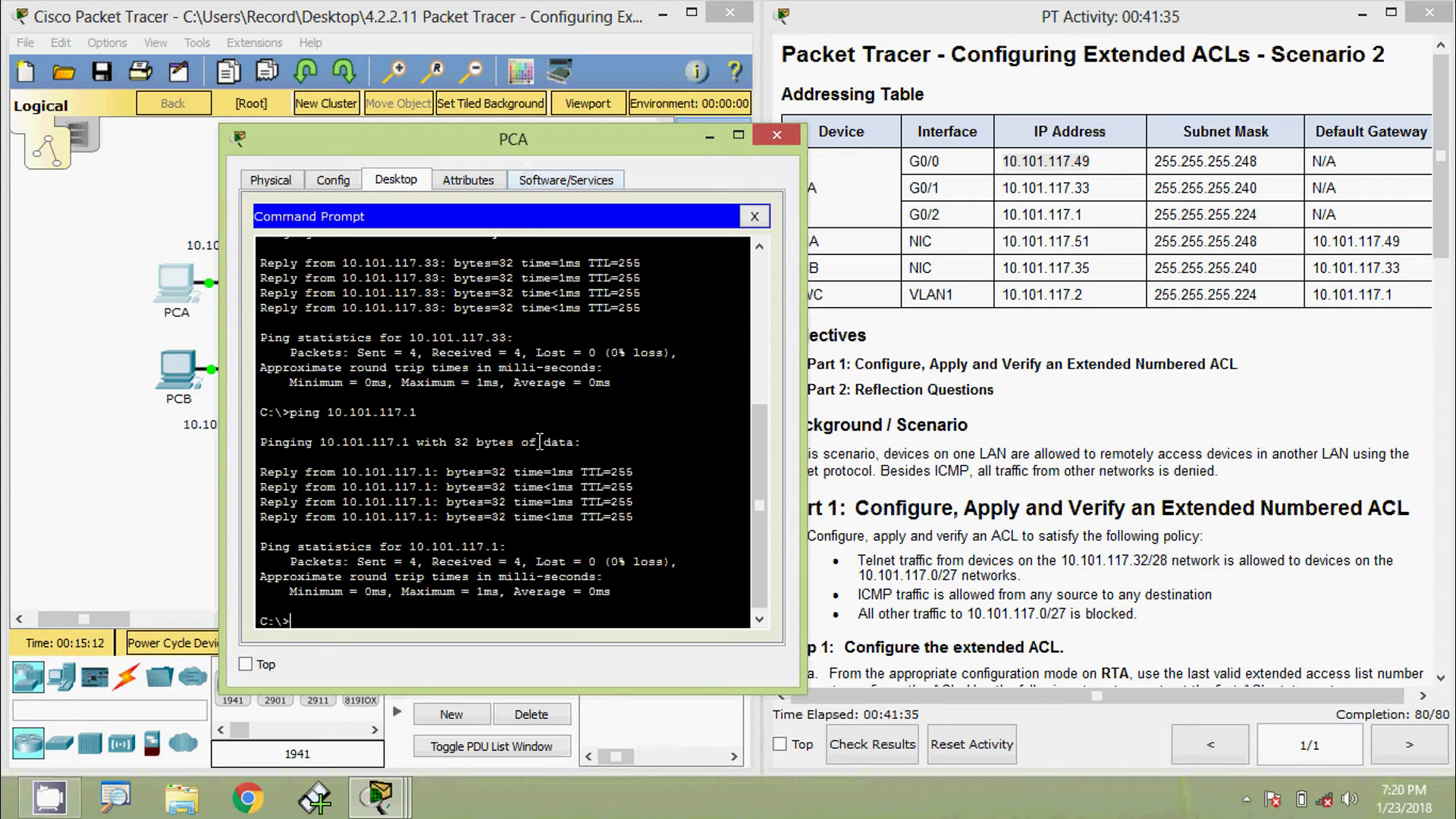
# Ping PCB at 10.101.117.35 and SWC at 10.101.117.2 from PCA by editing the previous ping command.
pyautogui.press('Up')
pyautogui.press('Return')
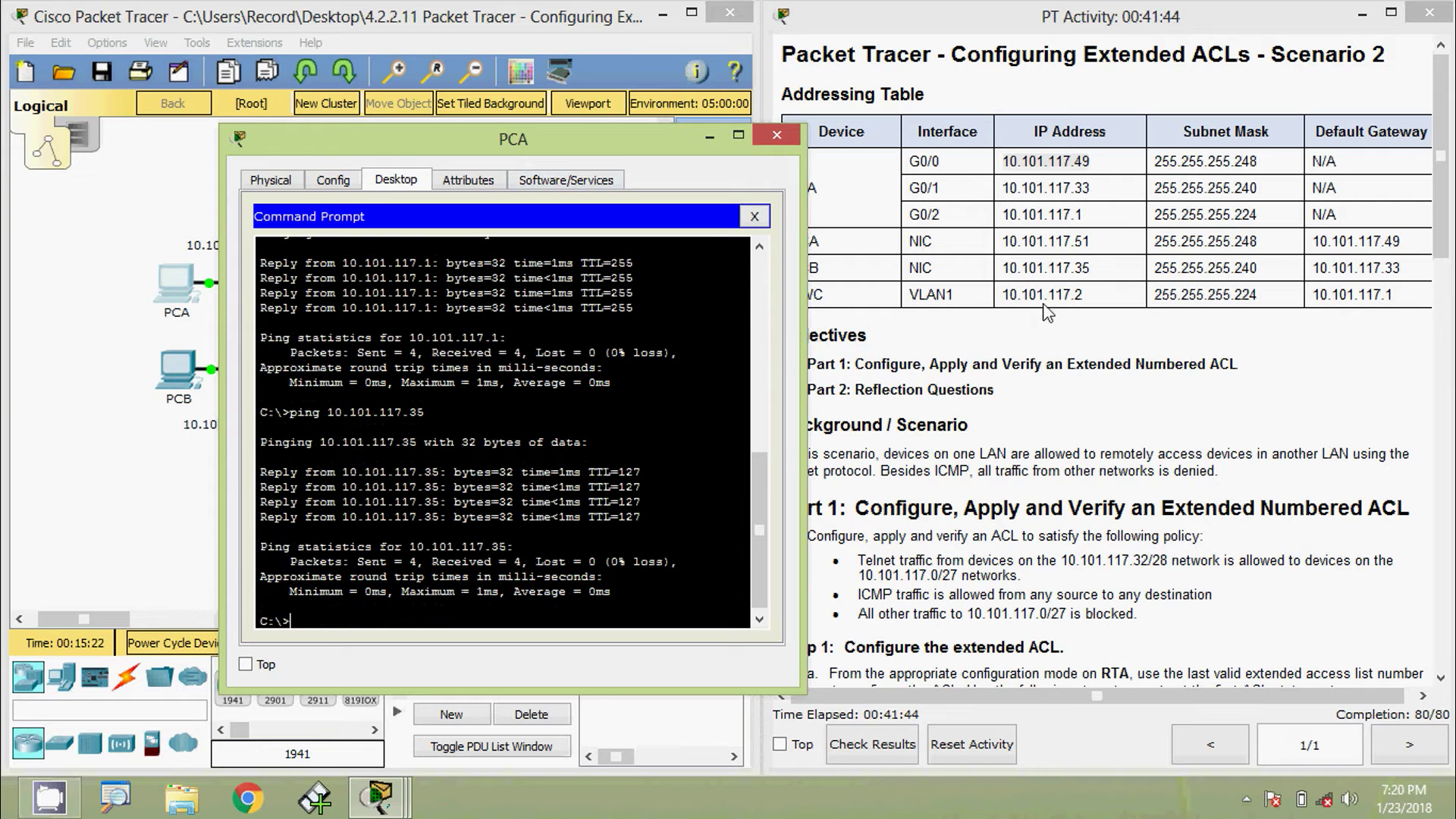
pyautogui.press('Up')
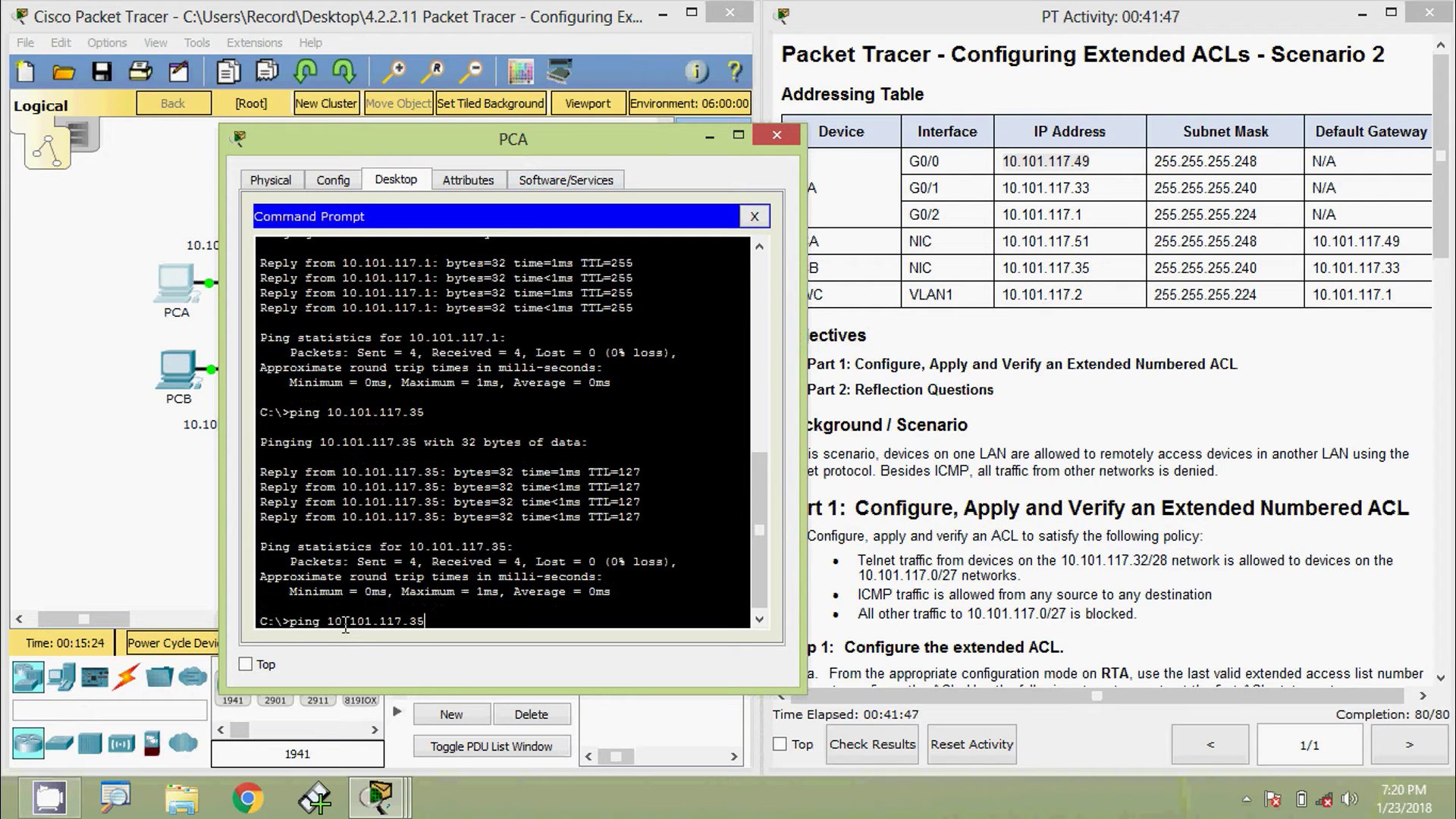
pyautogui.press('BackSpace')
pyautogui.press('BackSpace')
pyautogui.write('2')
pyautogui.press('Return')
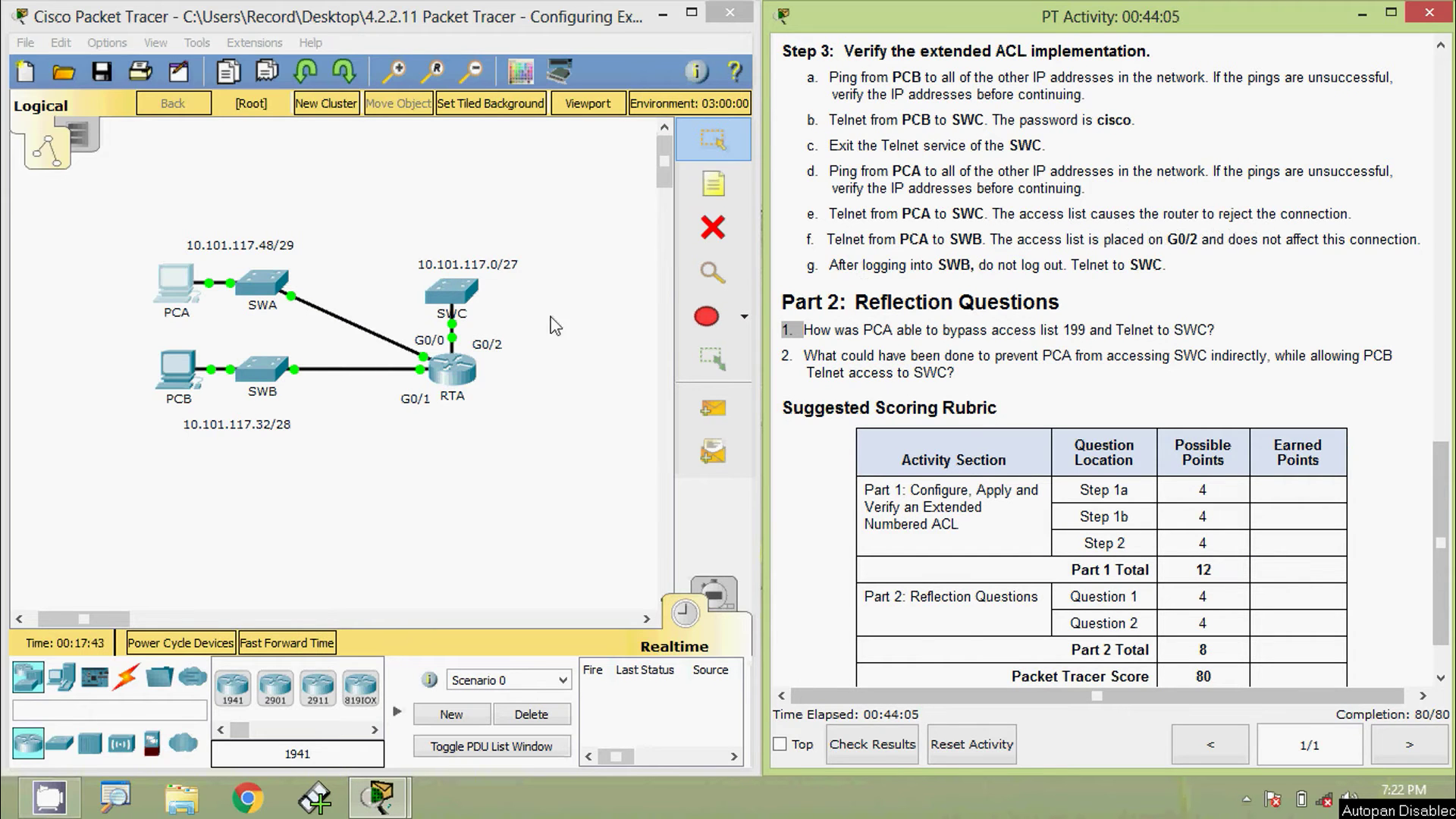
# Reopen PCA's Command Prompt and Telnet to SWC at the copied address 10.101.117.2.
pyautogui.click(170, 285)
pyautogui.click(903, 318)
pyautogui.scroll(-8, 441, 595)
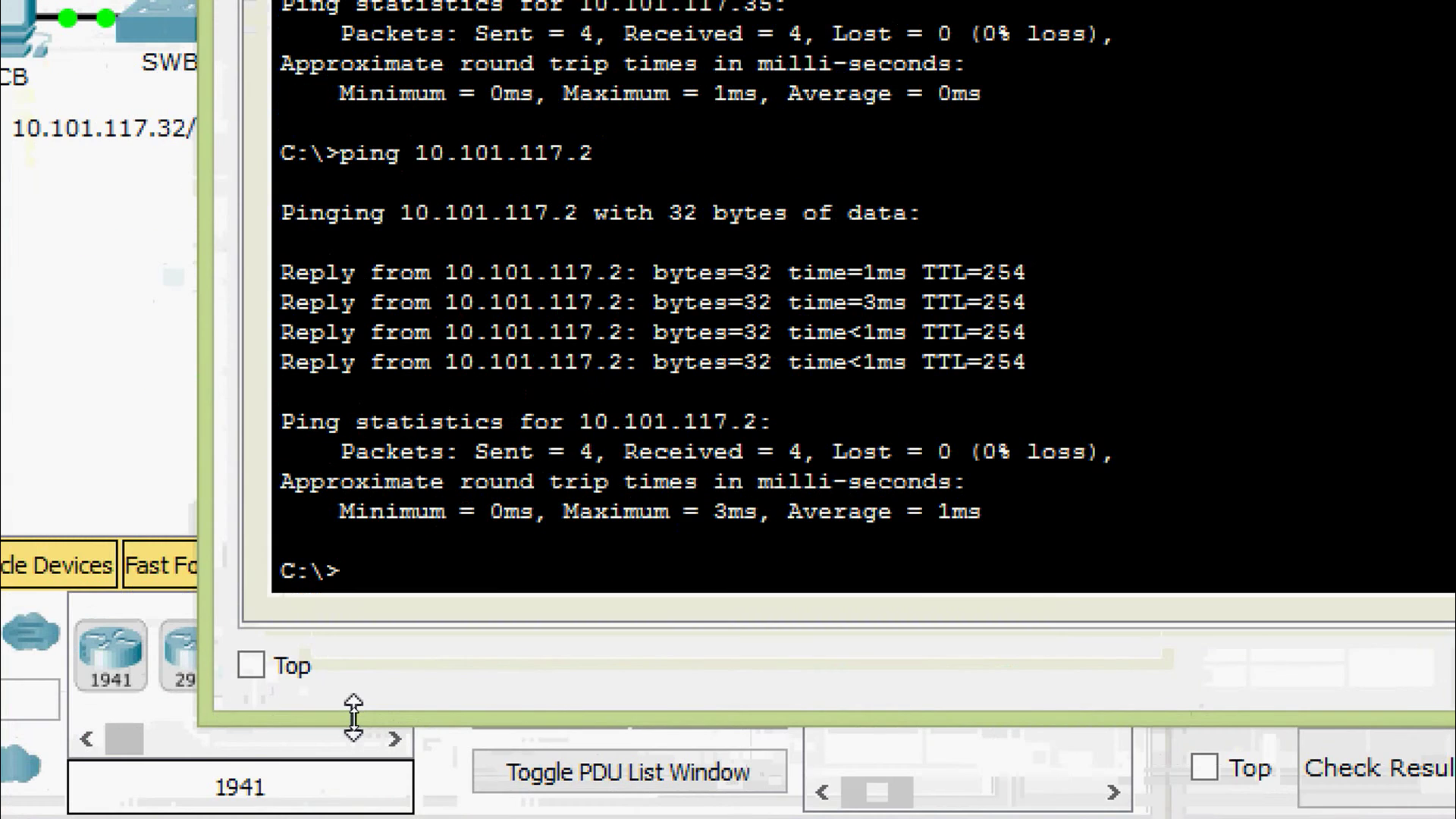
pyautogui.write('telnet')
pyautogui.rightClick(485, 576)
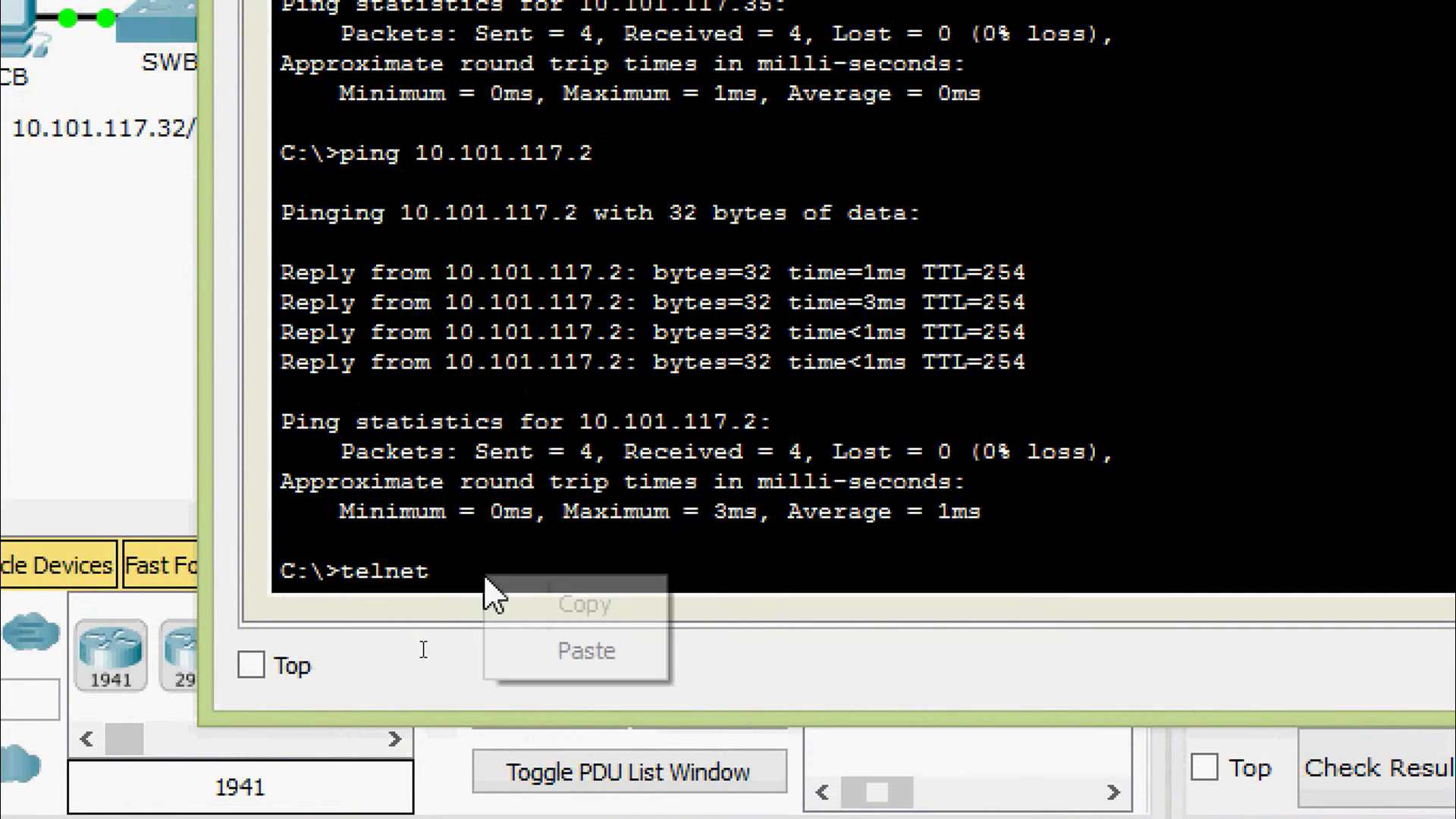
pyautogui.click(535, 648)
pyautogui.press('Return')
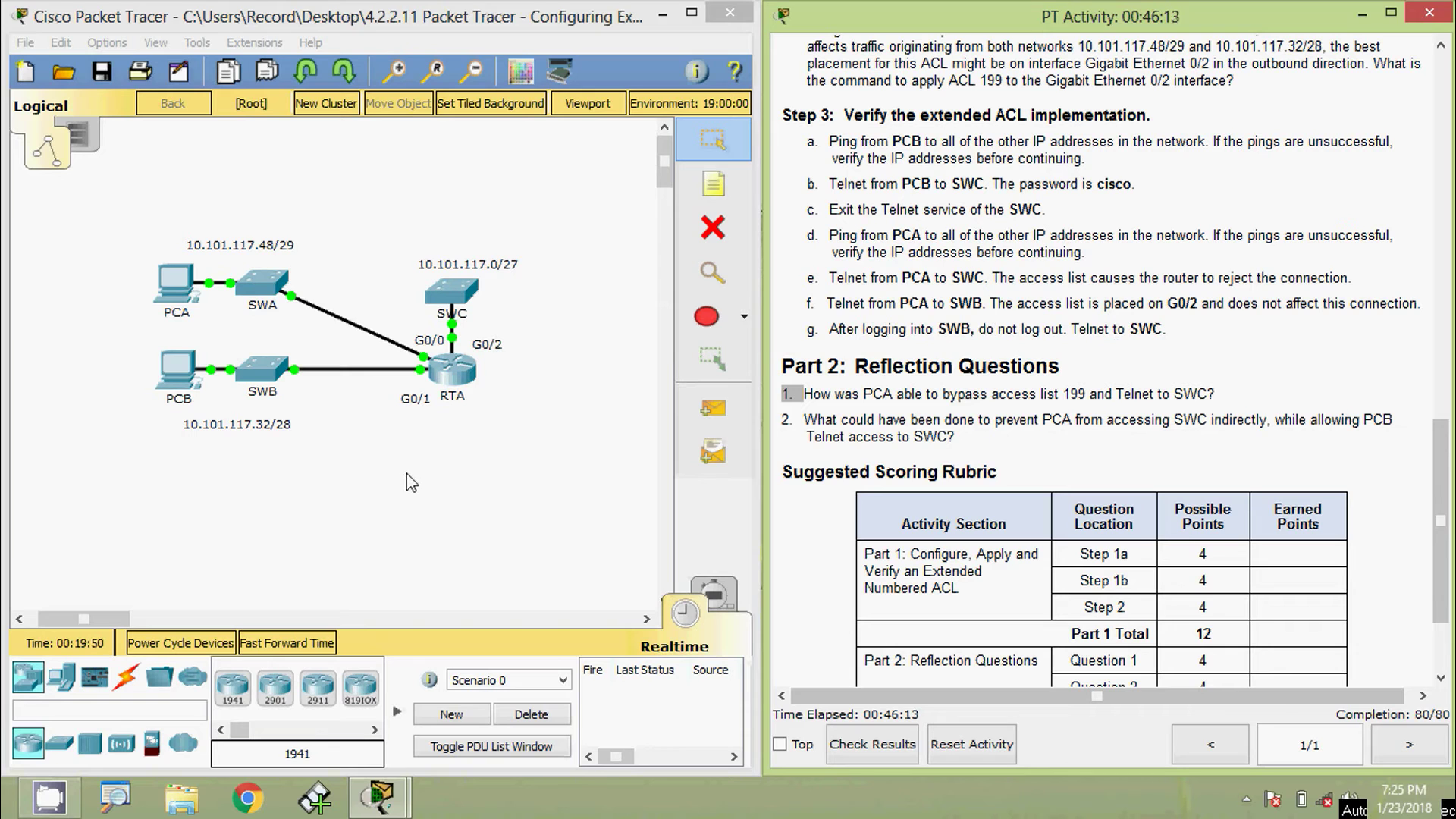
# Bring up the addressing table in the instructions, then open SWB's command line and enter privileged EXEC mode.
pyautogui.click(339, 453)
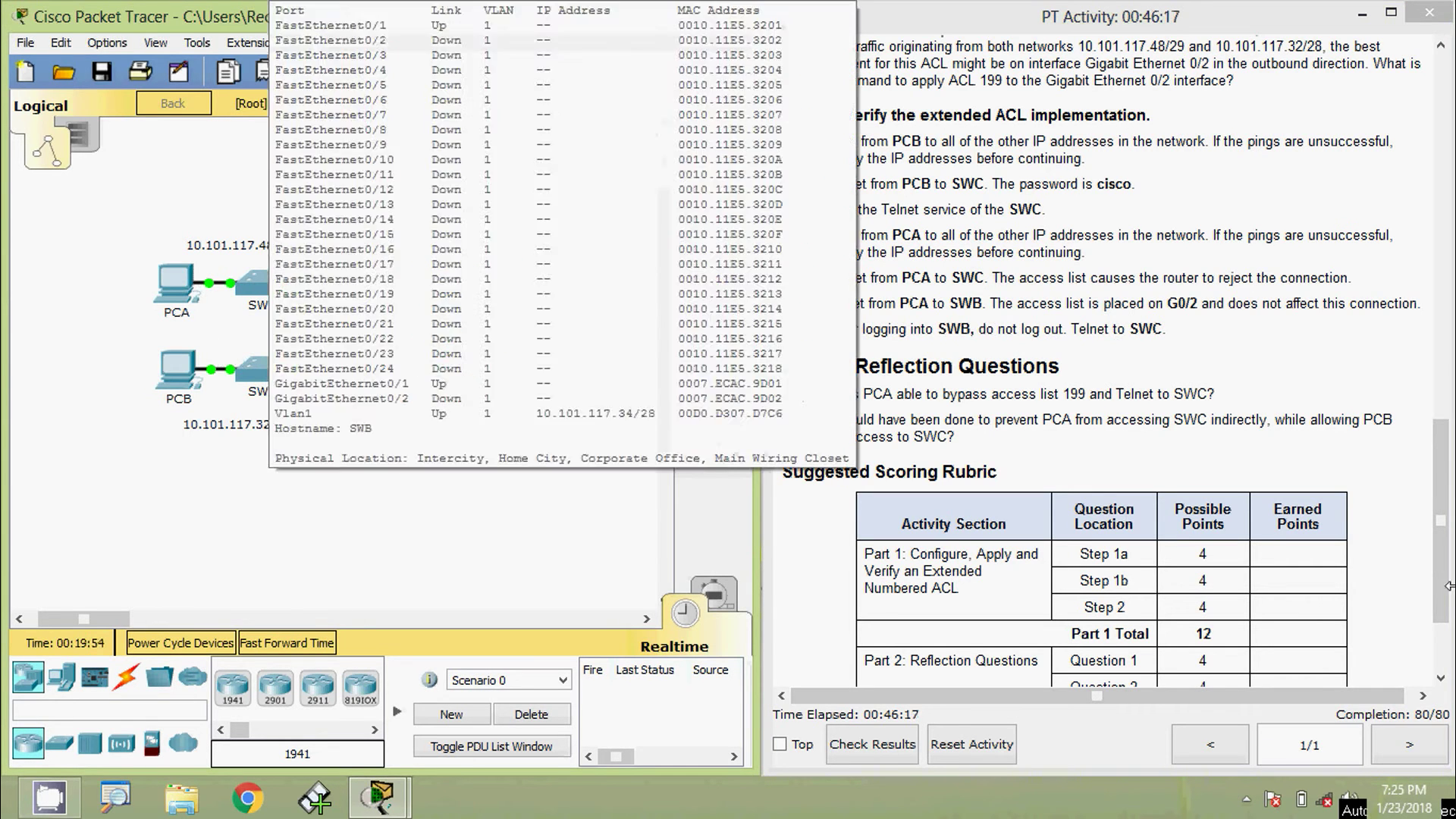
pyautogui.moveTo(1435, 585); pyautogui.dragTo(1435, 219)
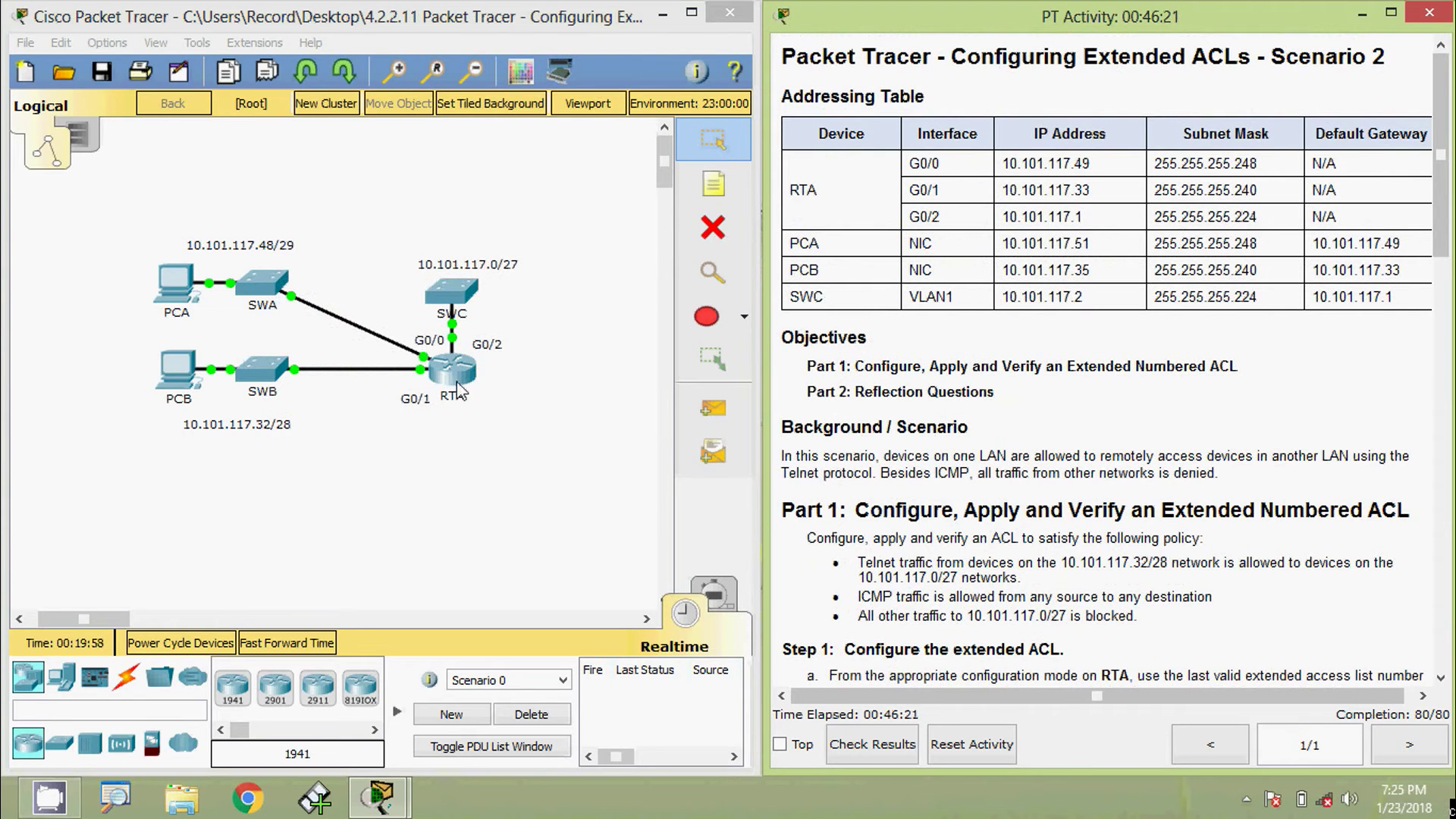
pyautogui.click(267, 370)
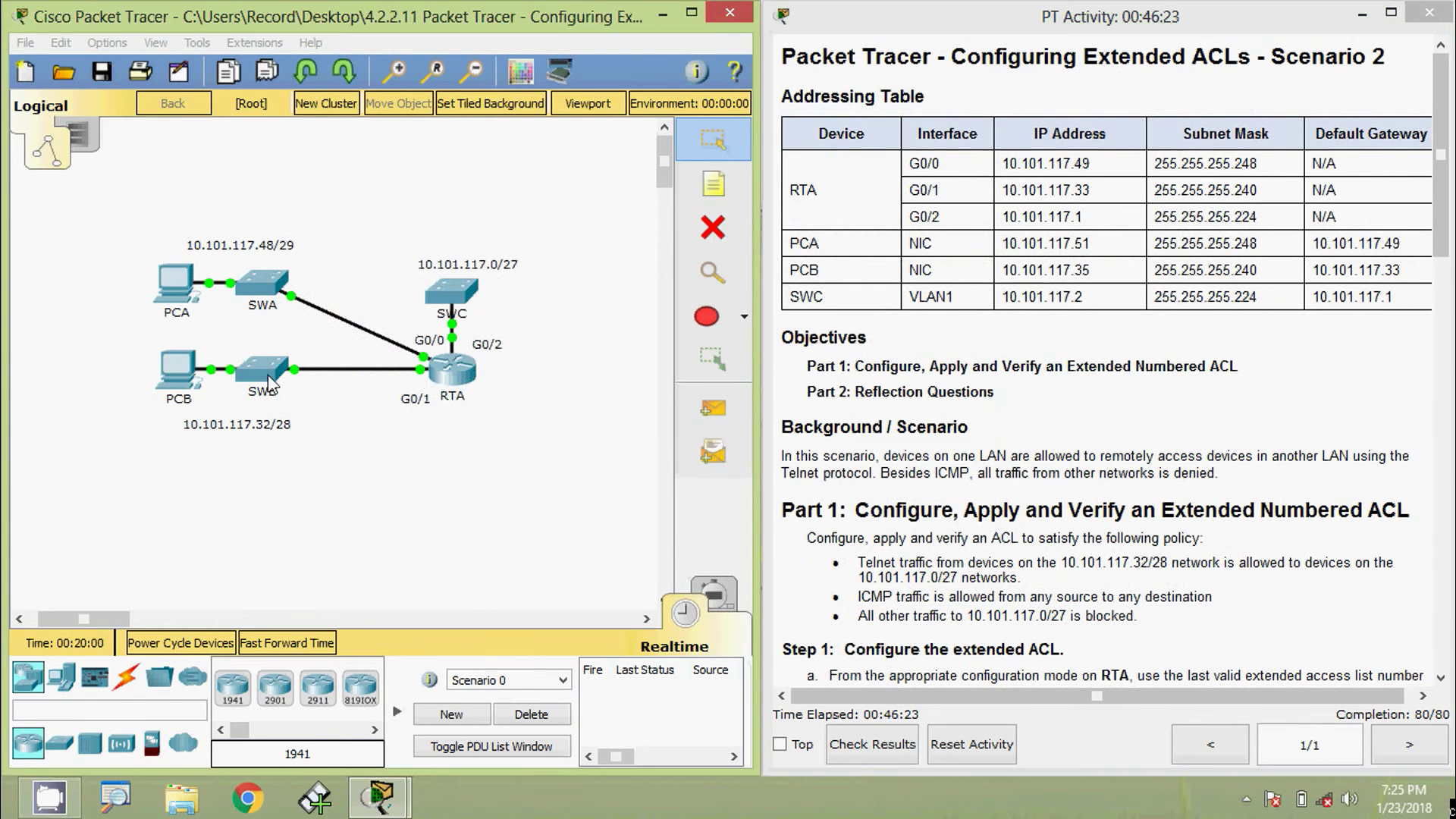
pyautogui.click(609, 194)
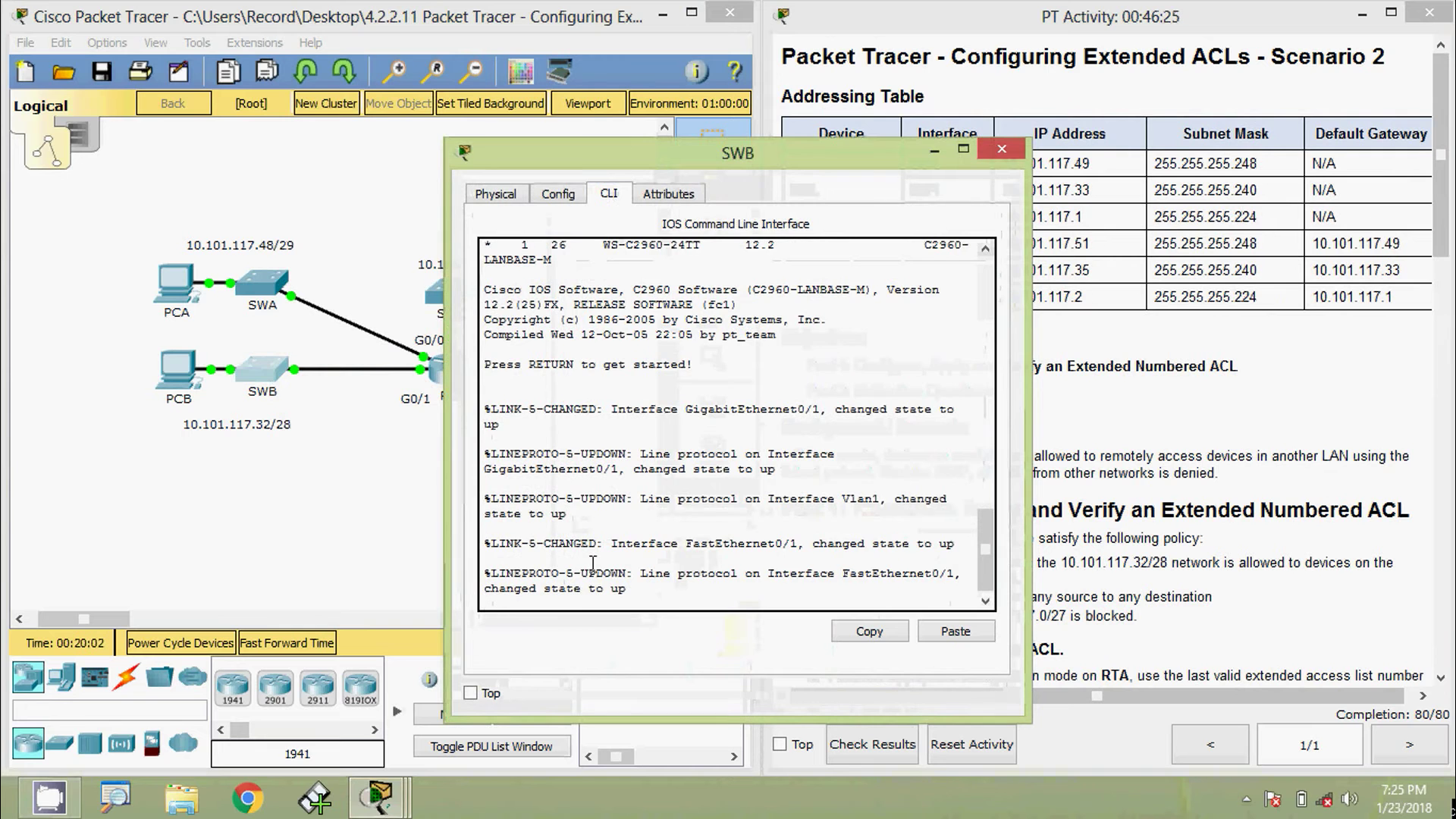
pyautogui.press('Return')
pyautogui.press('Return')
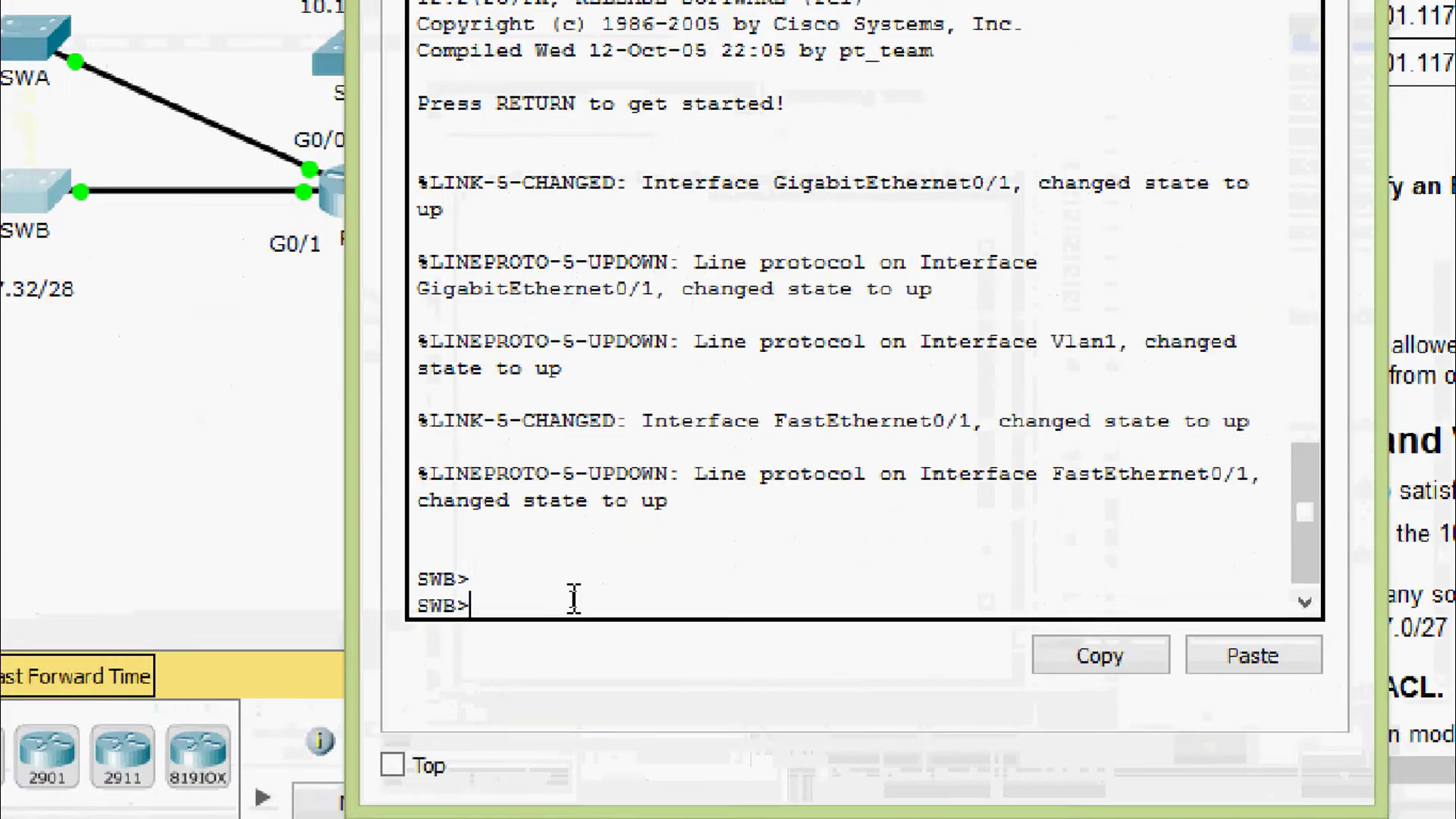
pyautogui.write('ena')
pyautogui.press('Tab')
pyautogui.press('Return')
# Run show ip interface brief on SWB, copy the Vlan1 address 10.101.117.34, and close the SWB window.
pyautogui.write('sh')
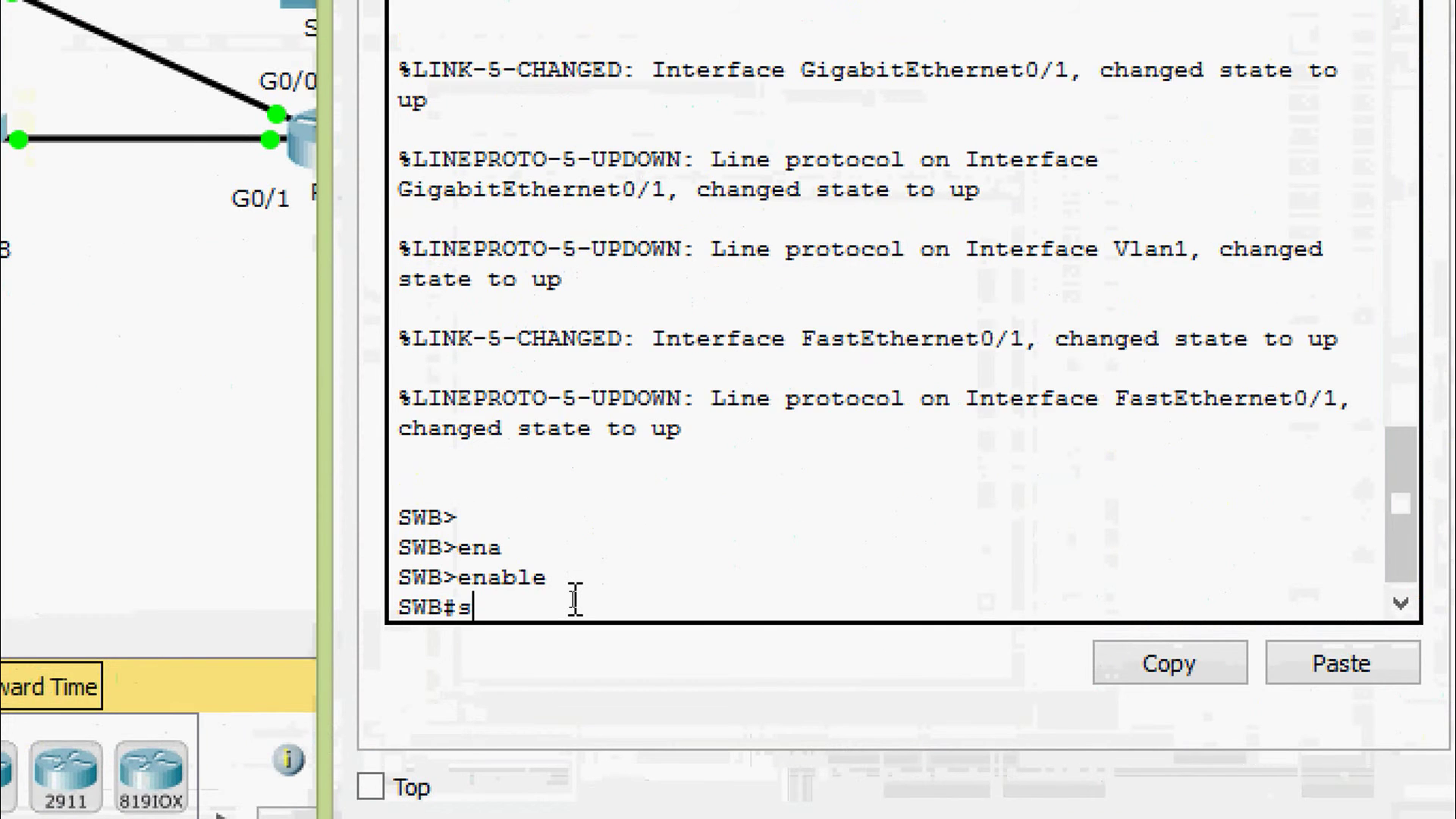
pyautogui.press('Tab')
pyautogui.write('ip inter')
pyautogui.press('Tab')
pyautogui.write('b')
pyautogui.press('Tab')
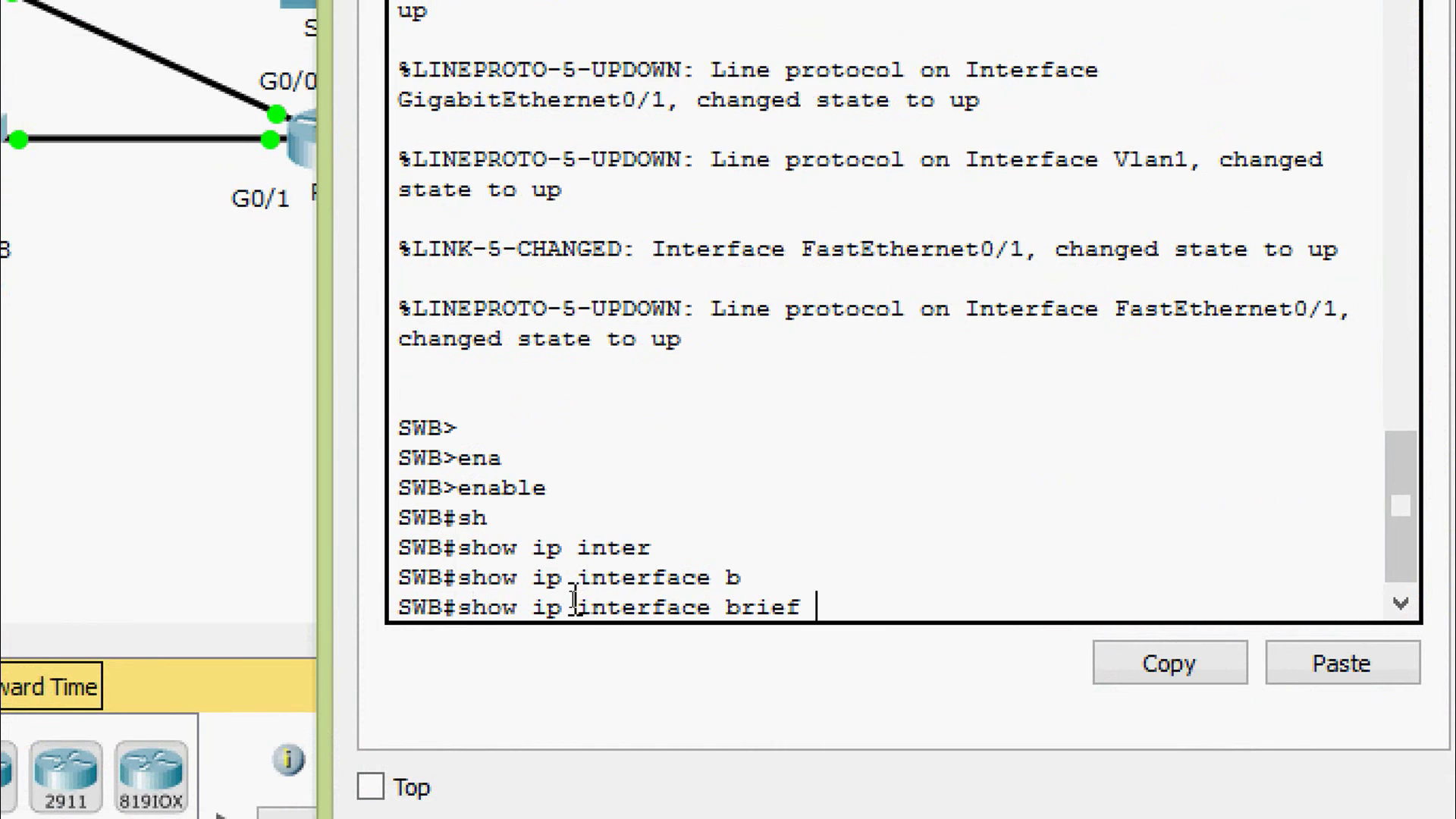
pyautogui.press('Return')
pyautogui.press('space')
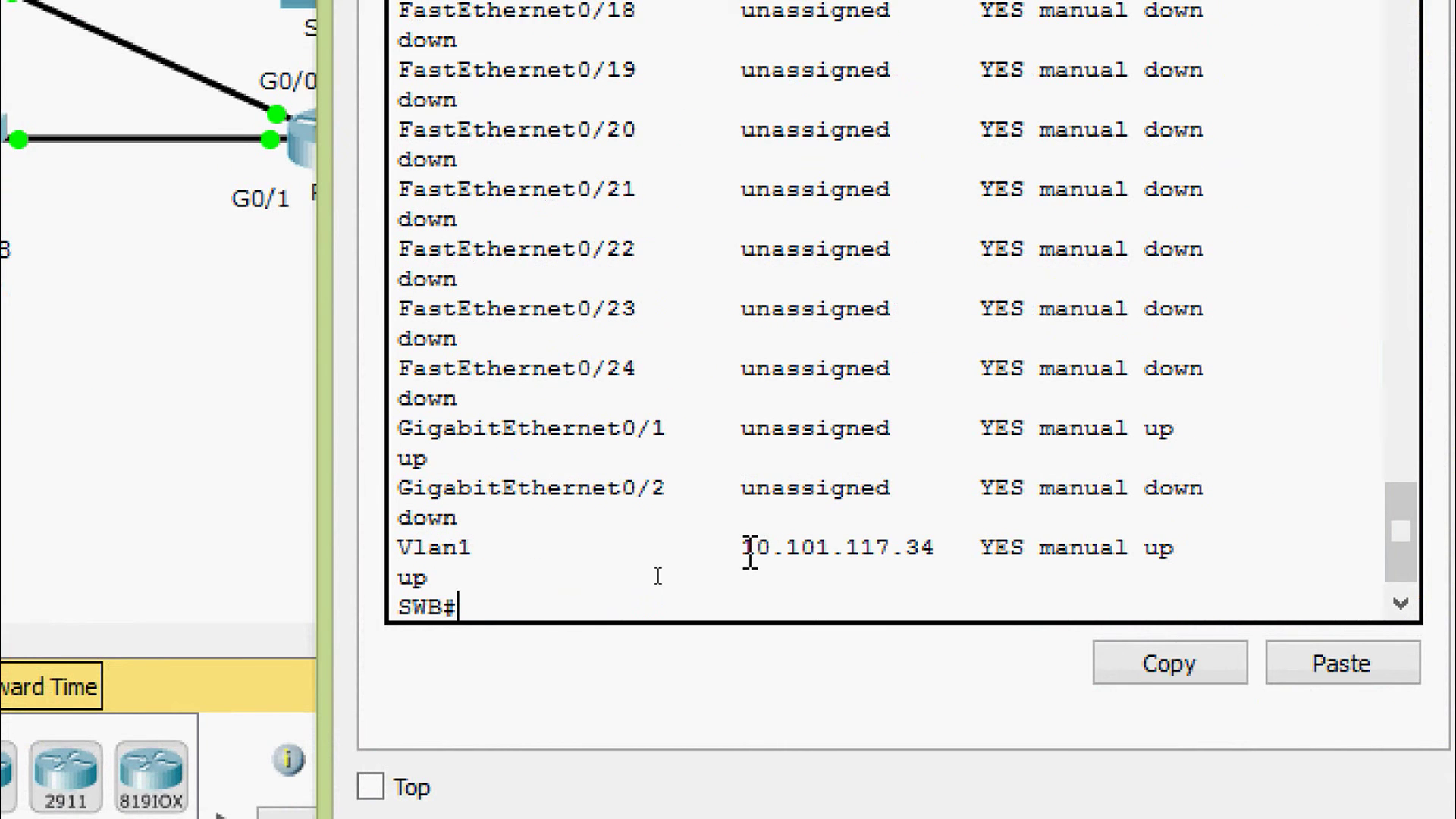
pyautogui.moveTo(744, 547); pyautogui.dragTo(940, 549)
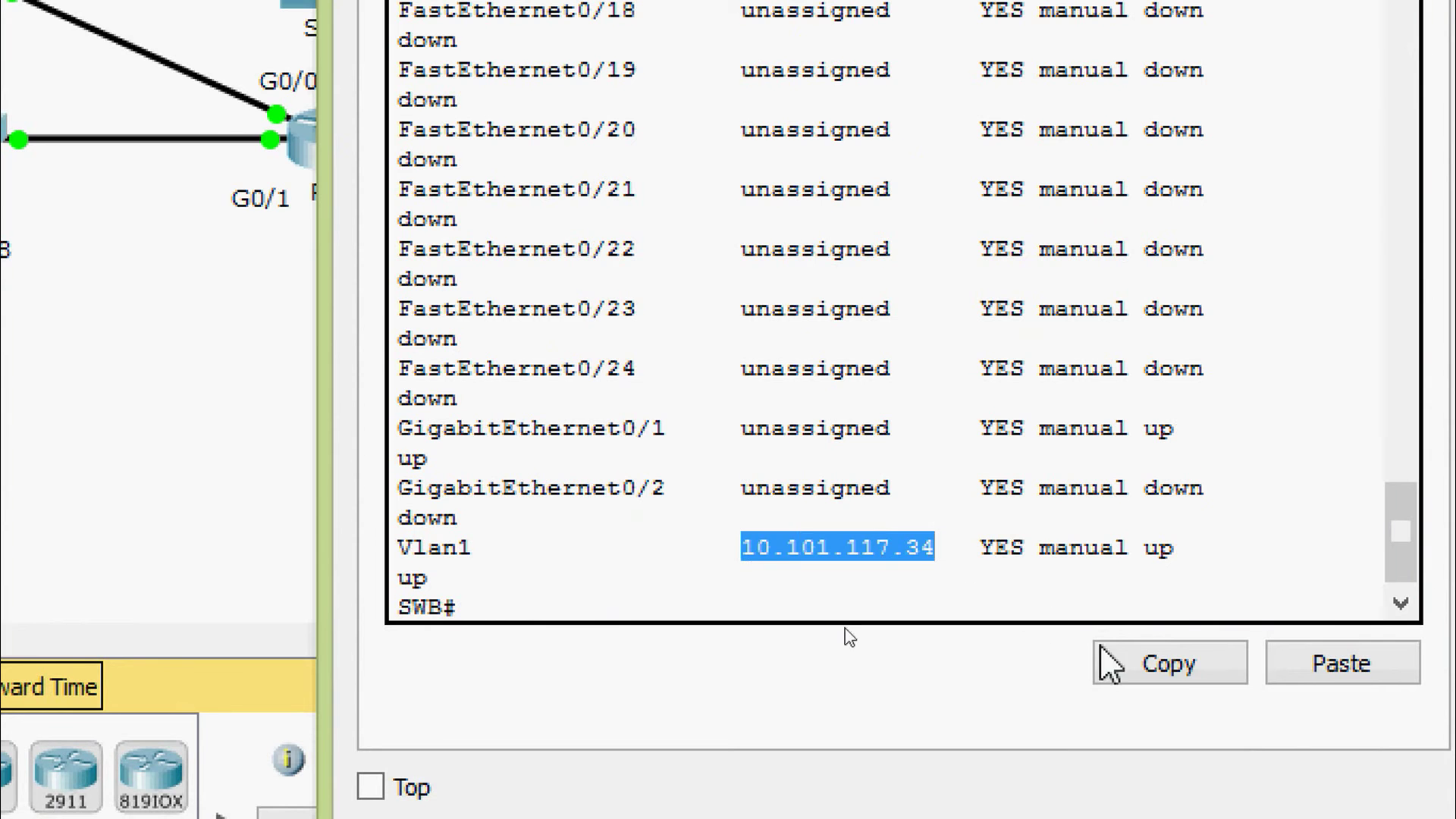
pyautogui.click(1180, 674)
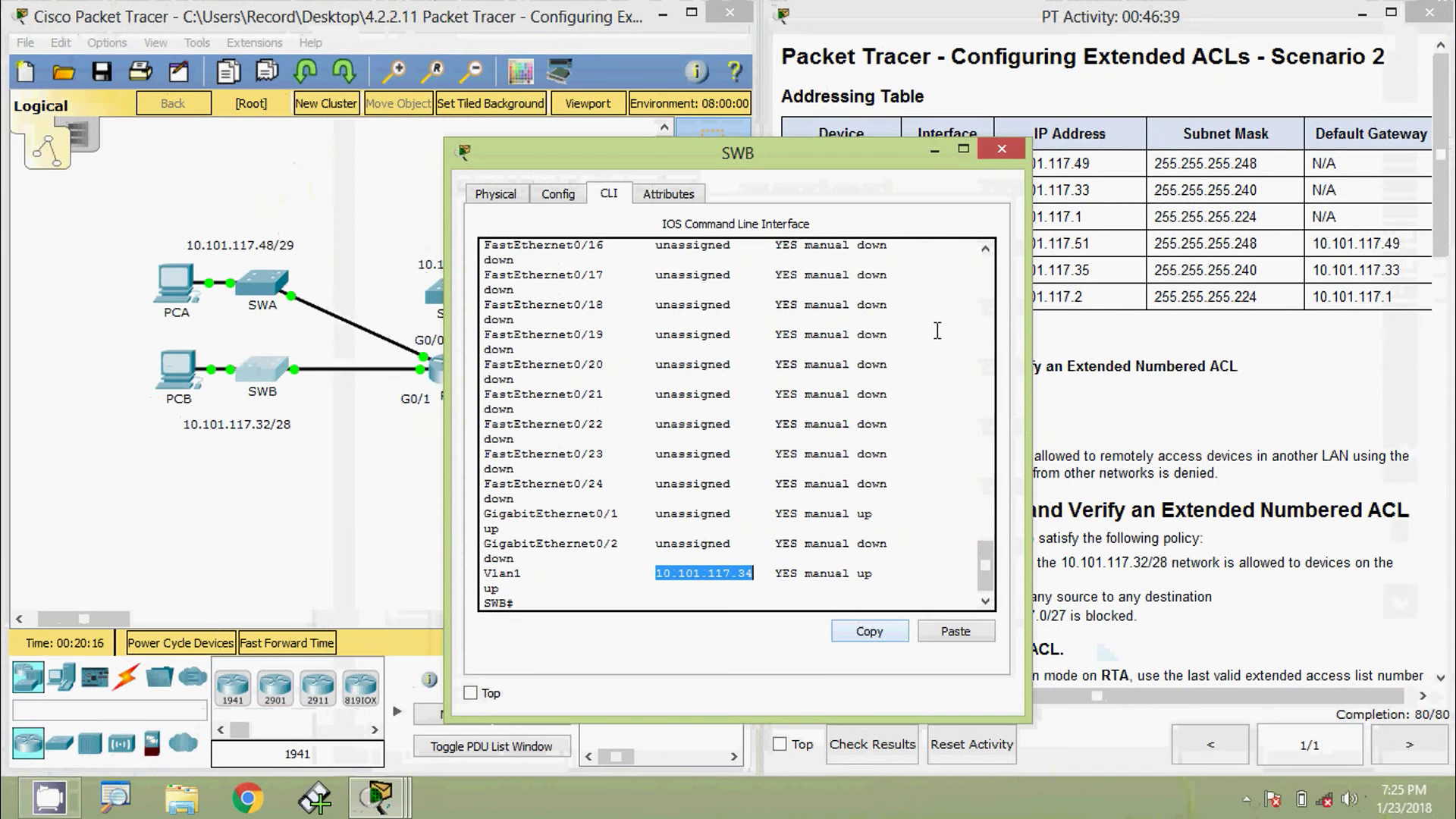
pyautogui.click(1001, 148)
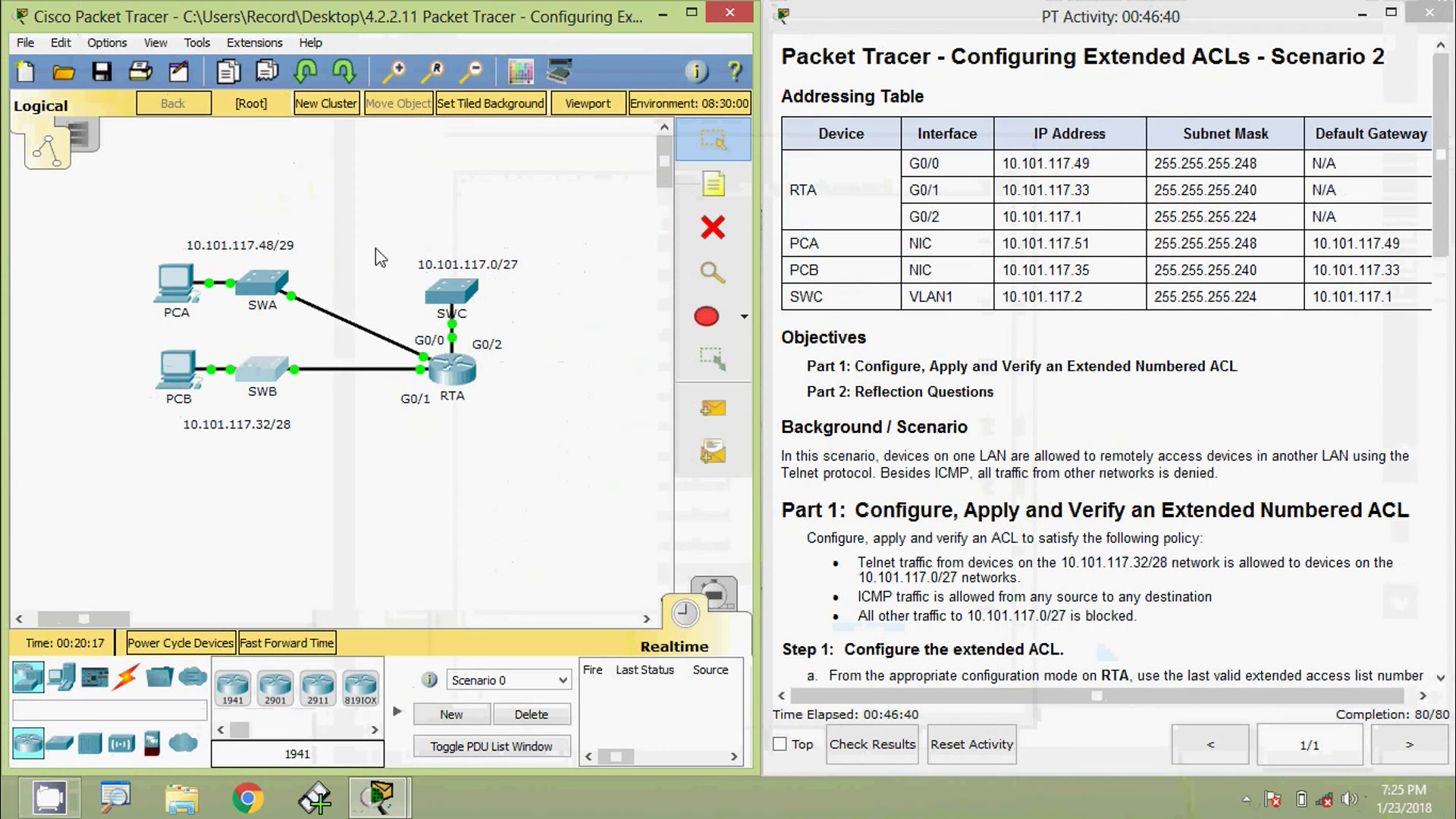
# Telnet from PCA to SWB at the copied address 10.101.117.34 and retry the same command twice.
pyautogui.click(187, 289)
pyautogui.click(890, 307)
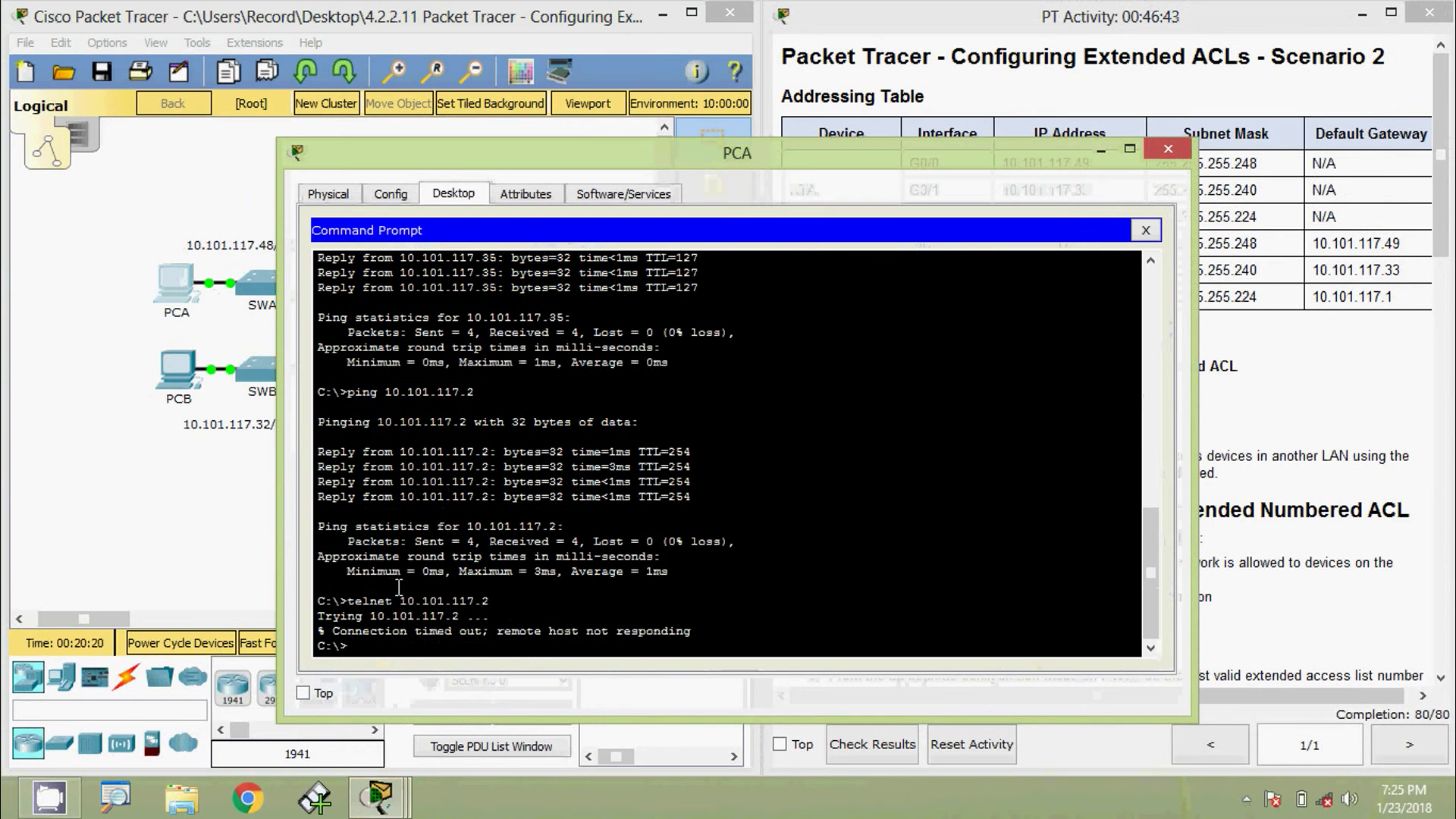
pyautogui.moveTo(551, 155); pyautogui.dragTo(659, 54)
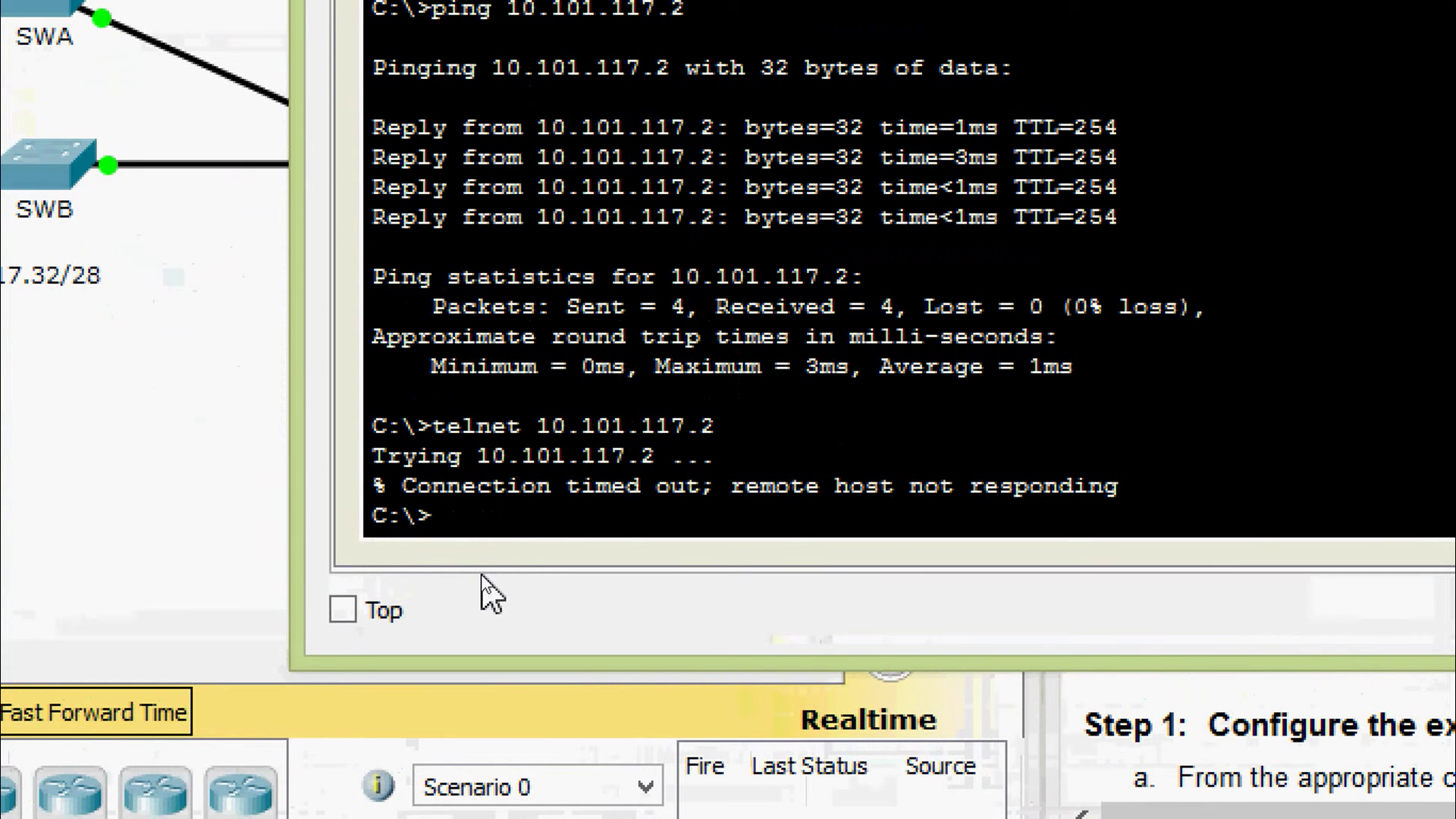
pyautogui.write('telnet')
pyautogui.rightClick(561, 515)
pyautogui.click(634, 611)
pyautogui.press('Return')
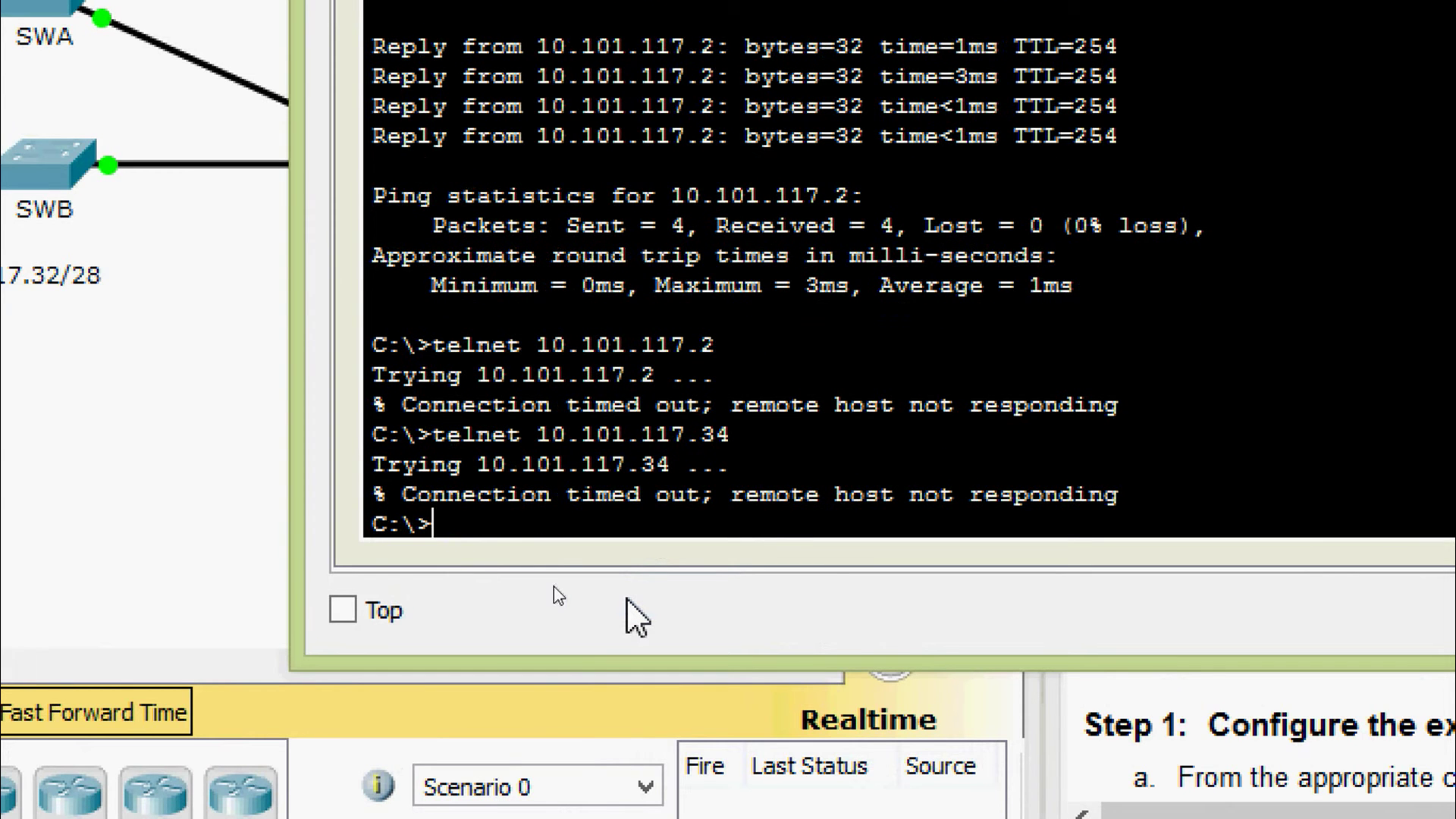
pyautogui.press('Up')
pyautogui.press('Return')
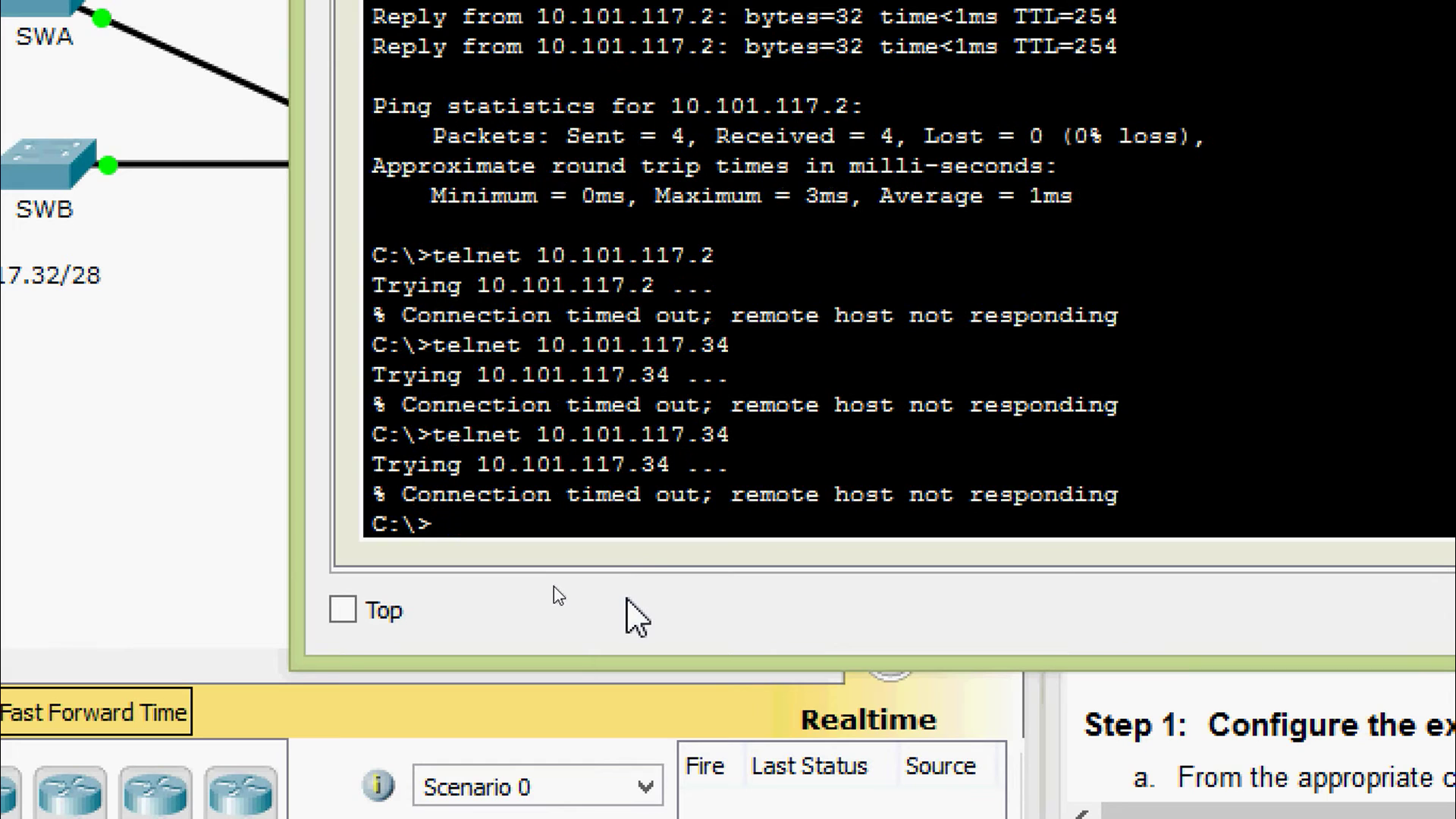
pyautogui.press('Up')
pyautogui.press('Return')
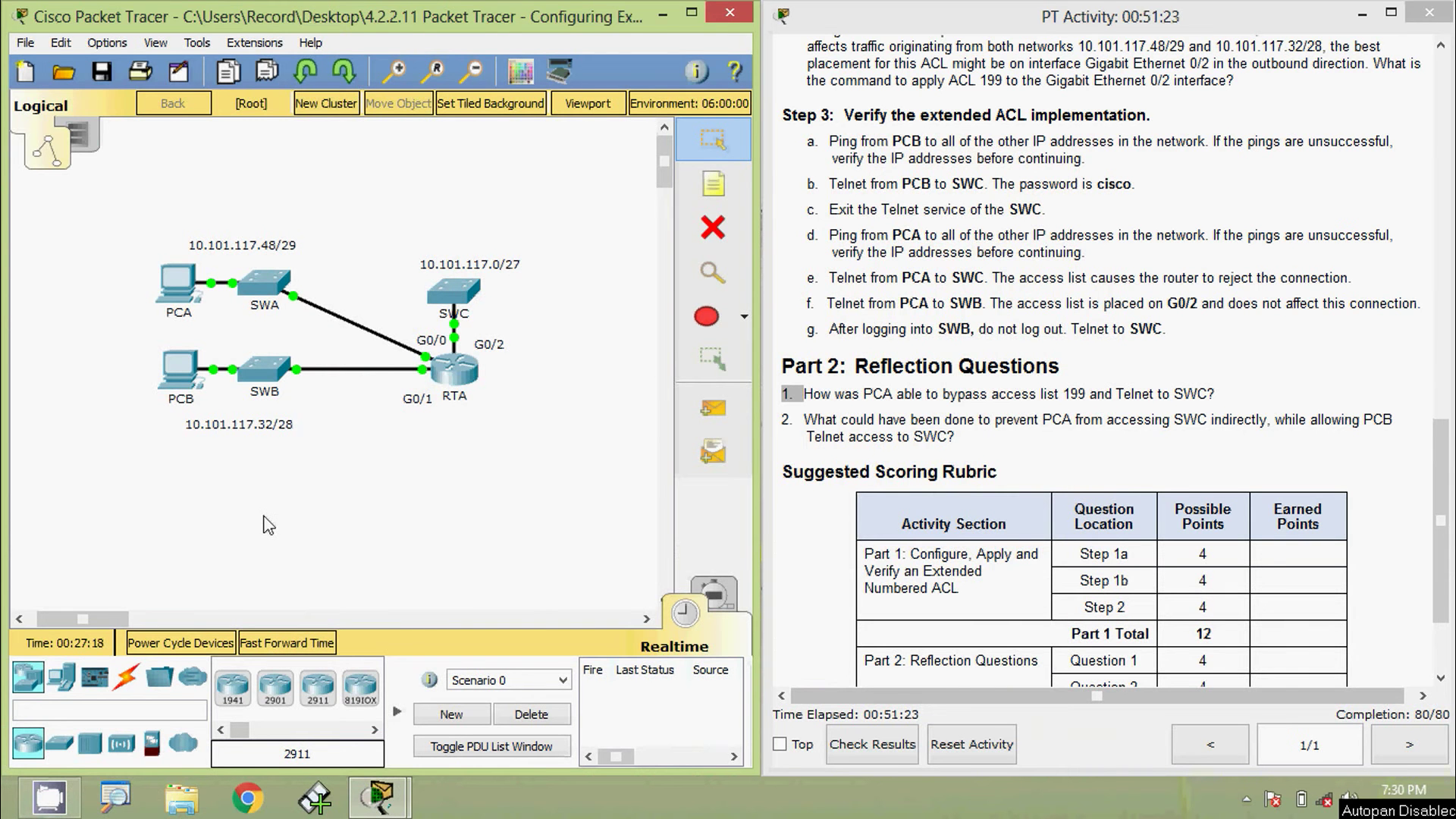
# Reopen SWB's command line and highlight the Vlan1 address in the interface listing.
pyautogui.moveTo(183, 298)
pyautogui.click(265, 392)
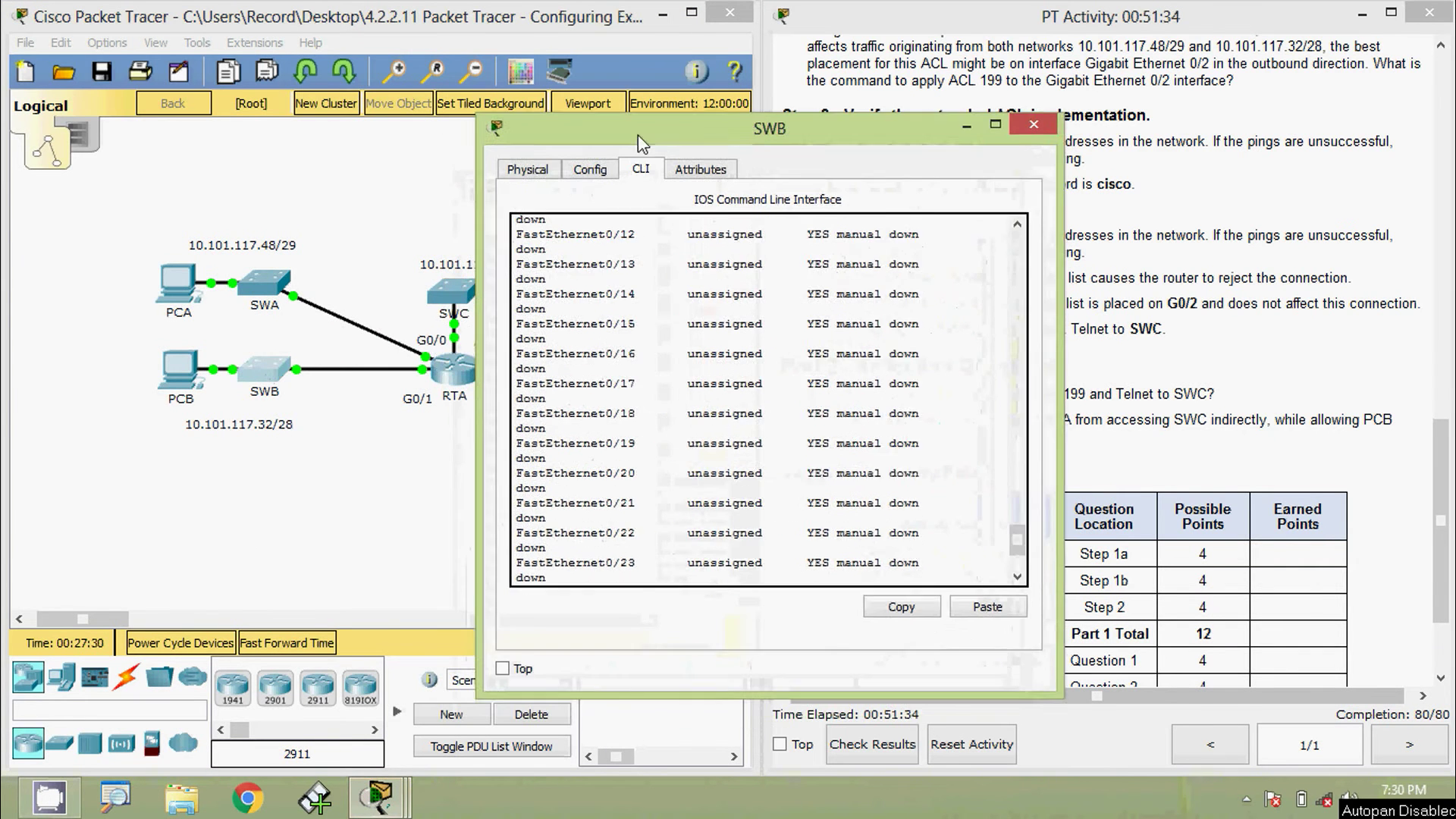
pyautogui.moveTo(638, 135); pyautogui.dragTo(643, 131)
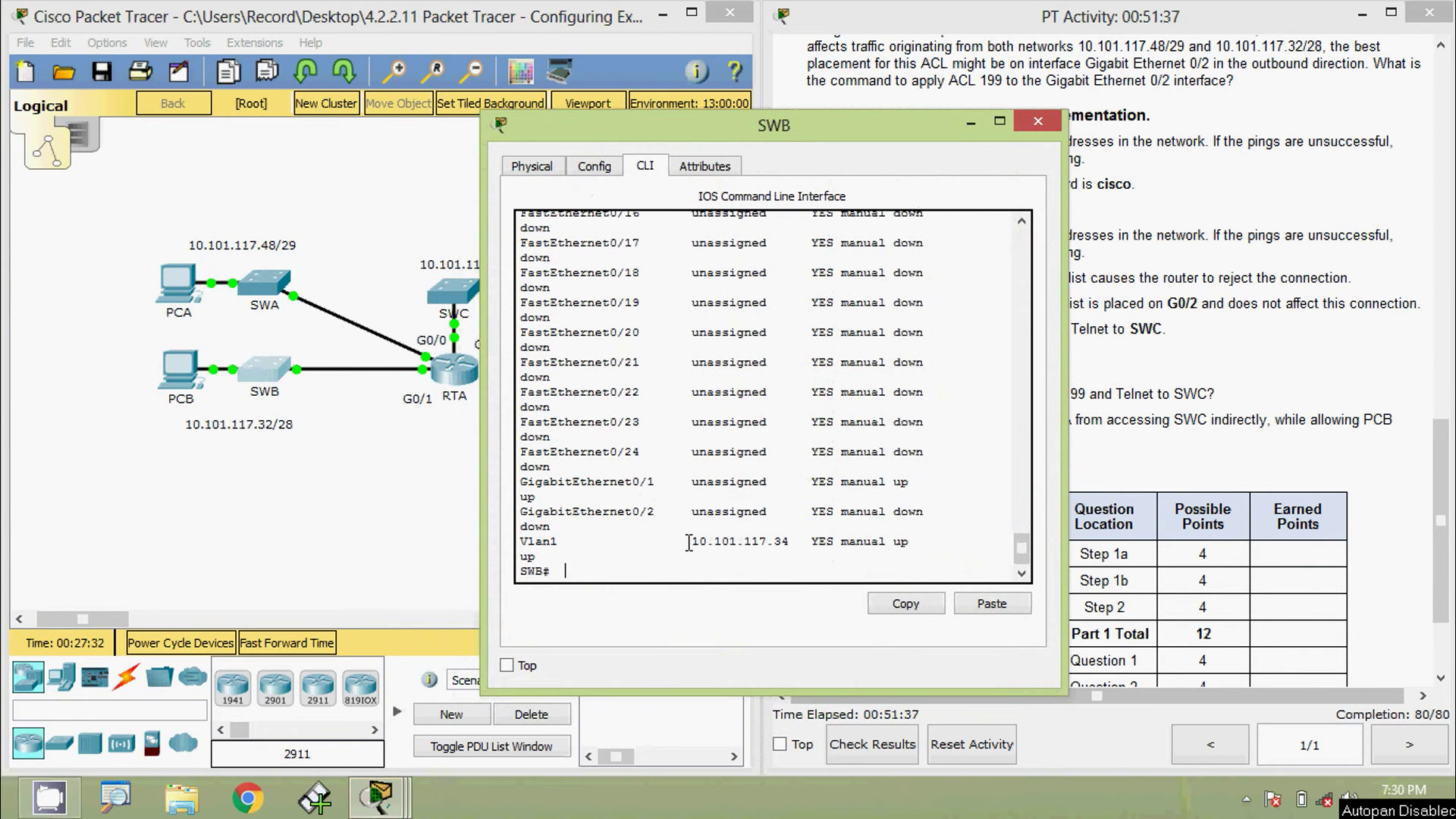
pyautogui.moveTo(689, 543); pyautogui.dragTo(792, 541)
pyautogui.click(670, 565)
# Display SWB's running configuration, replacing the partly entered show ip interface command.
pyautogui.write('sh')
pyautogui.press('Tab')
pyautogui.write('ip inte')
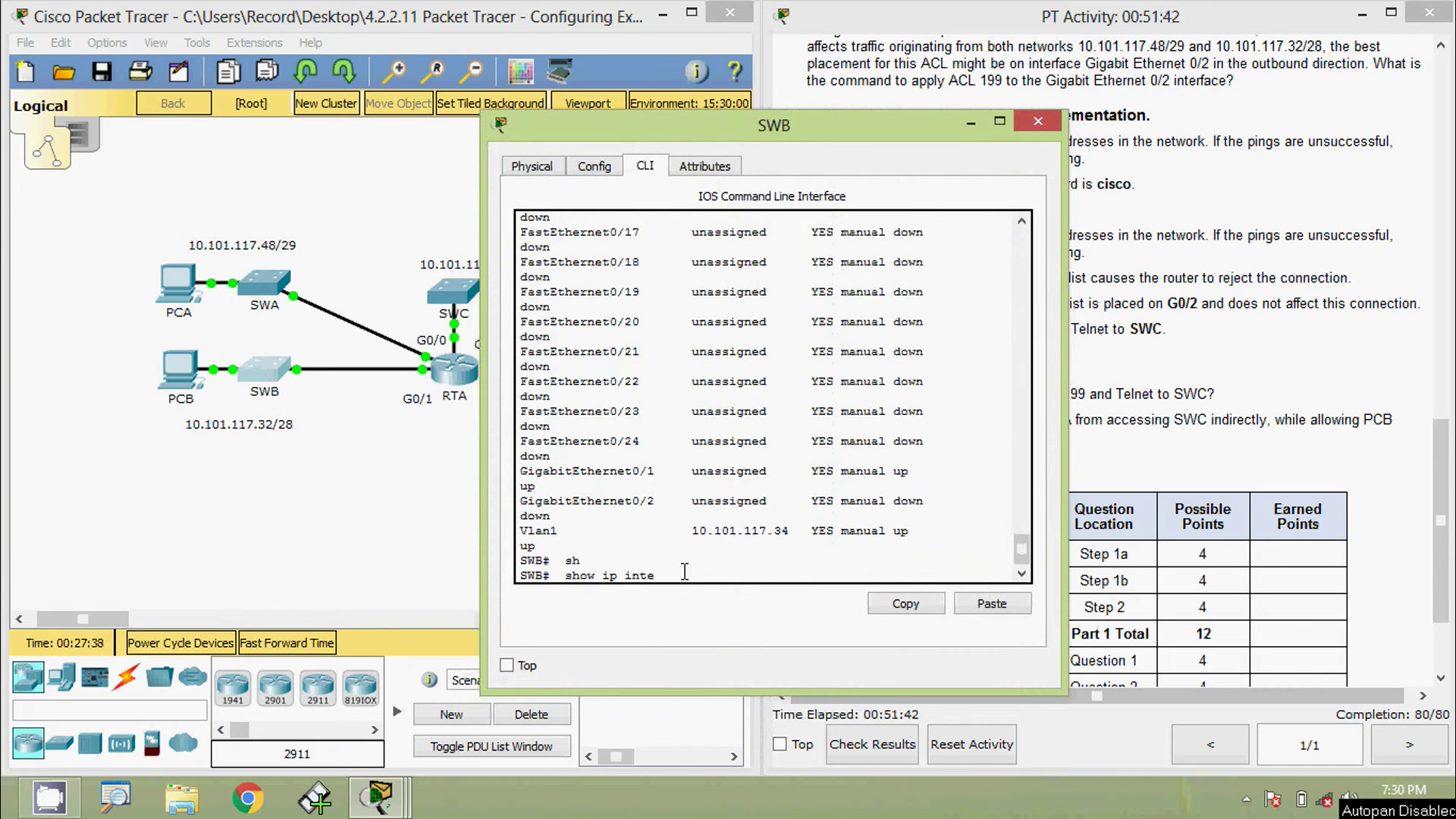
pyautogui.press('BackSpace')
pyautogui.press('BackSpace')
pyautogui.write('ru')
pyautogui.press('Tab')
pyautogui.press('Return')
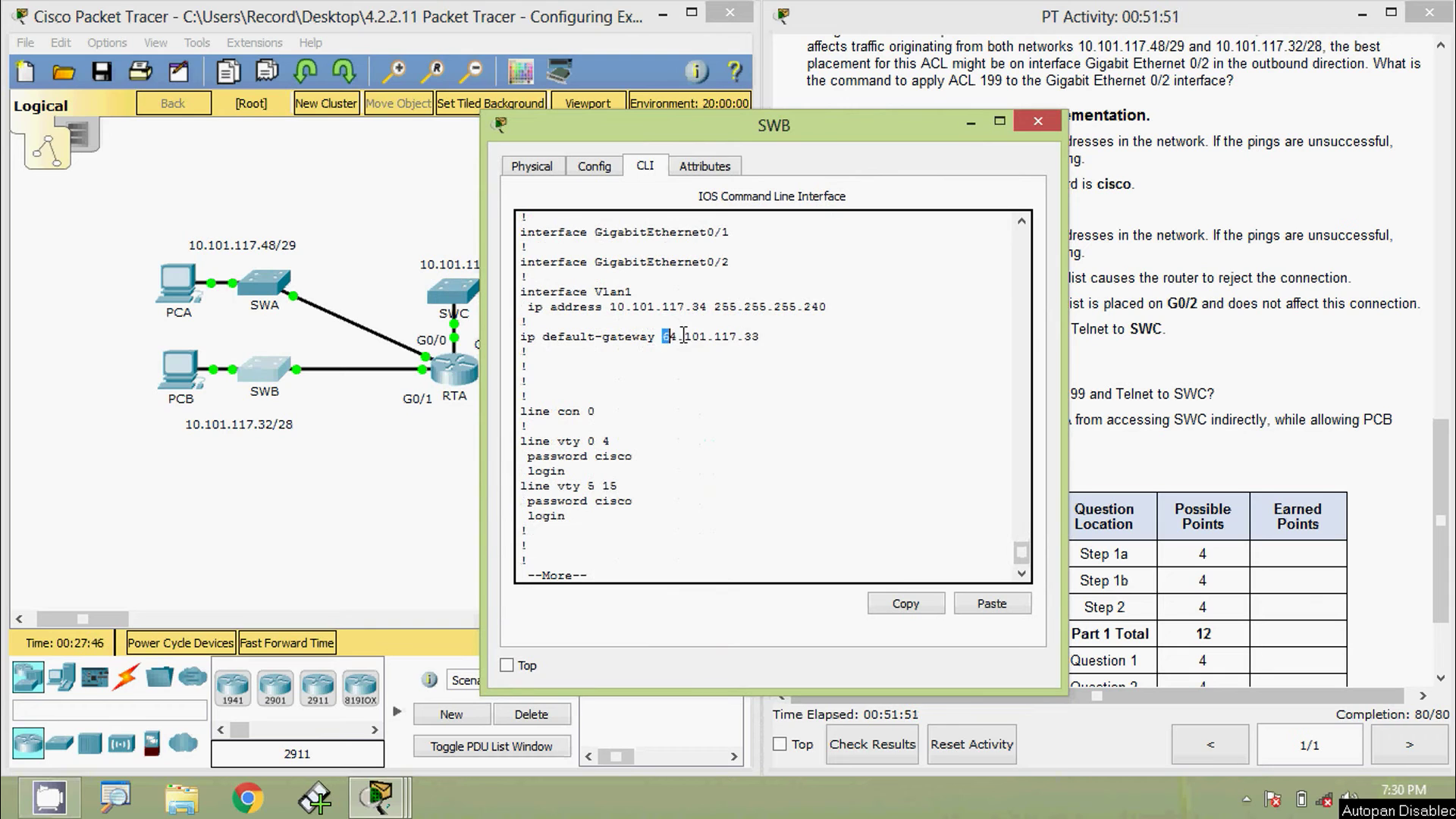
# Compare the default gateway in SWB's running configuration with RTA's G0/1 address in the addressing table.
pyautogui.moveTo(662, 338); pyautogui.dragTo(761, 341)
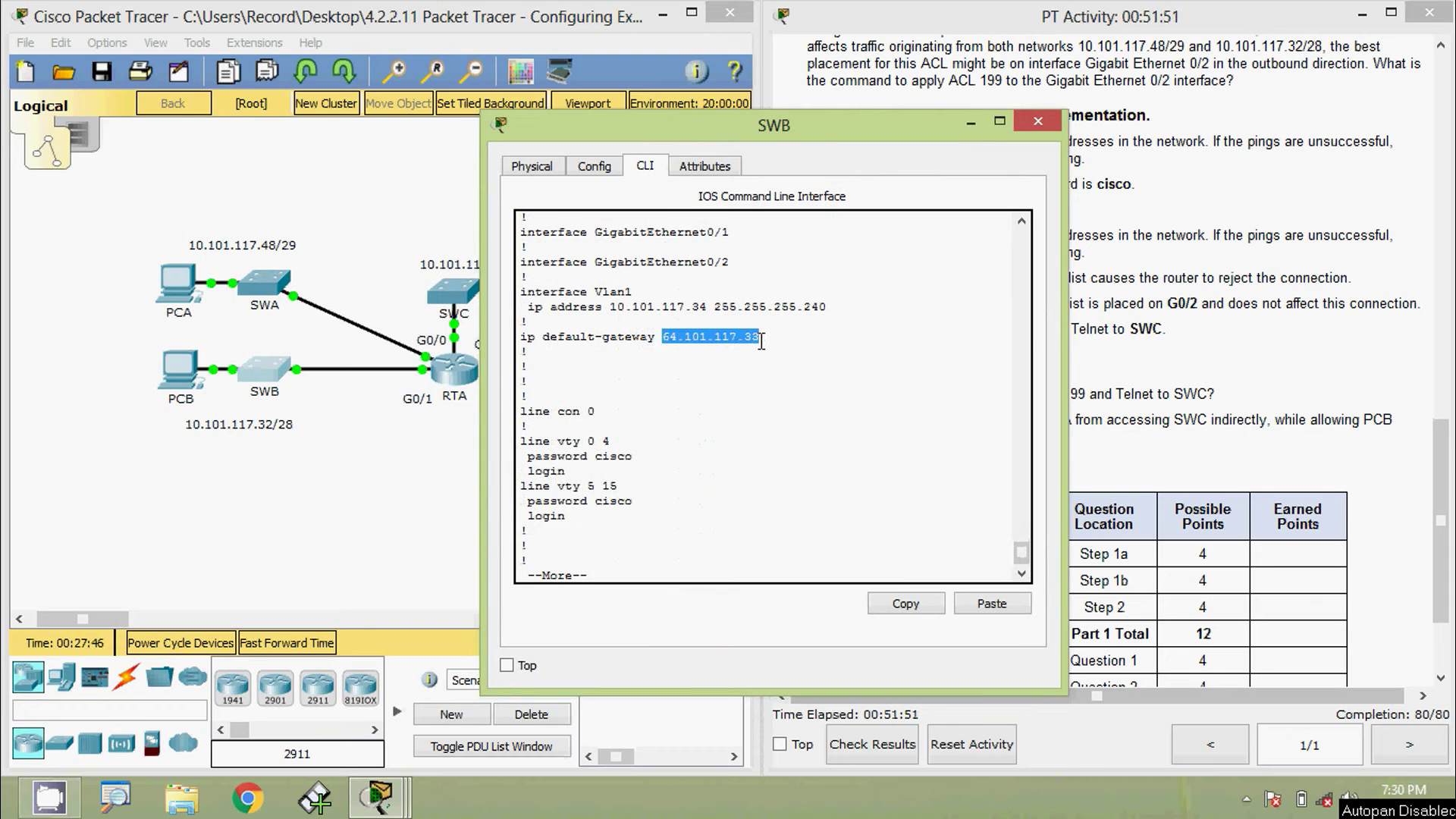
pyautogui.click(685, 345)
pyautogui.doubleClick(665, 335)
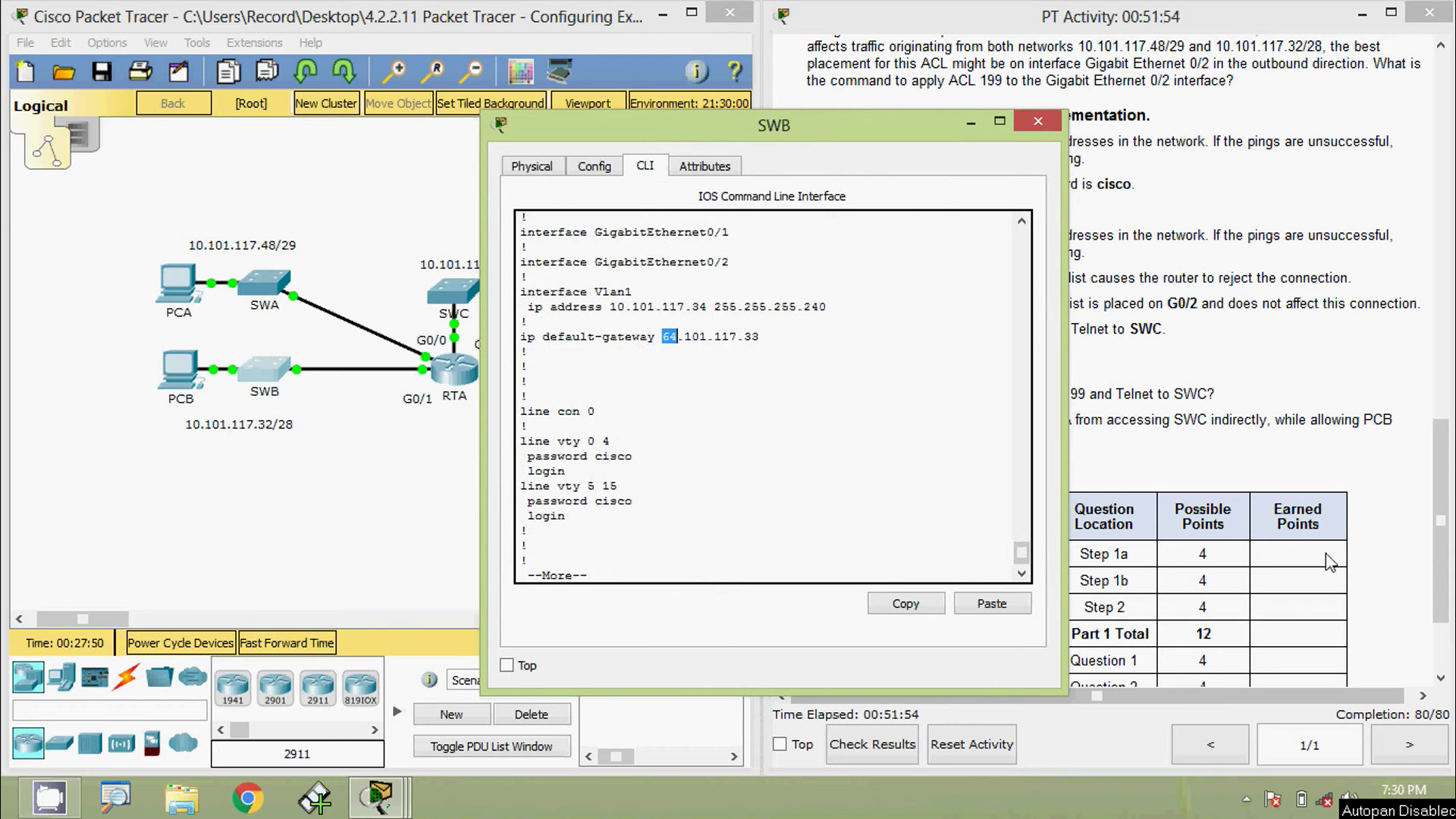
pyautogui.click(427, 431)
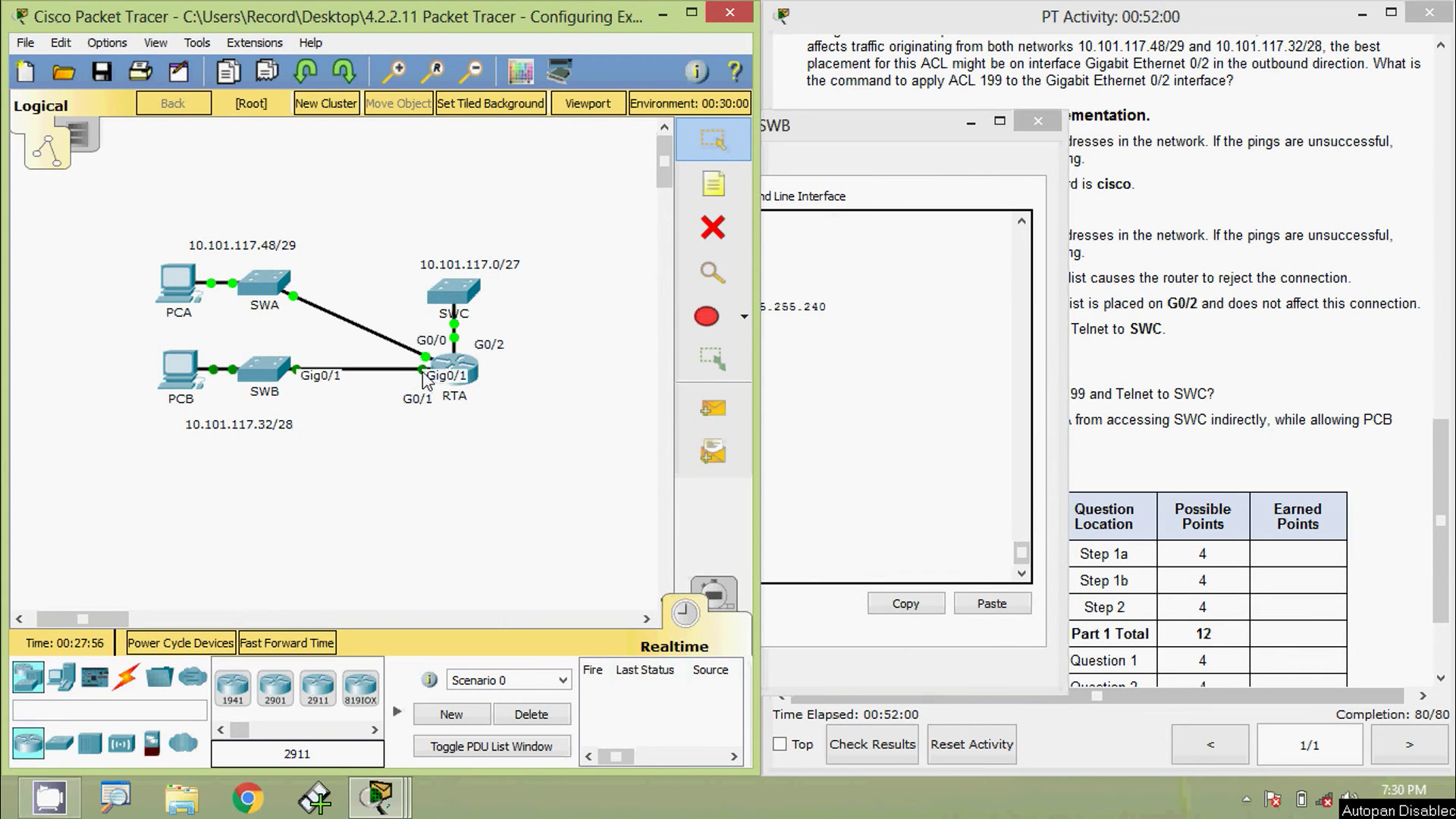
pyautogui.moveTo(1441, 521); pyautogui.dragTo(1440, 161)
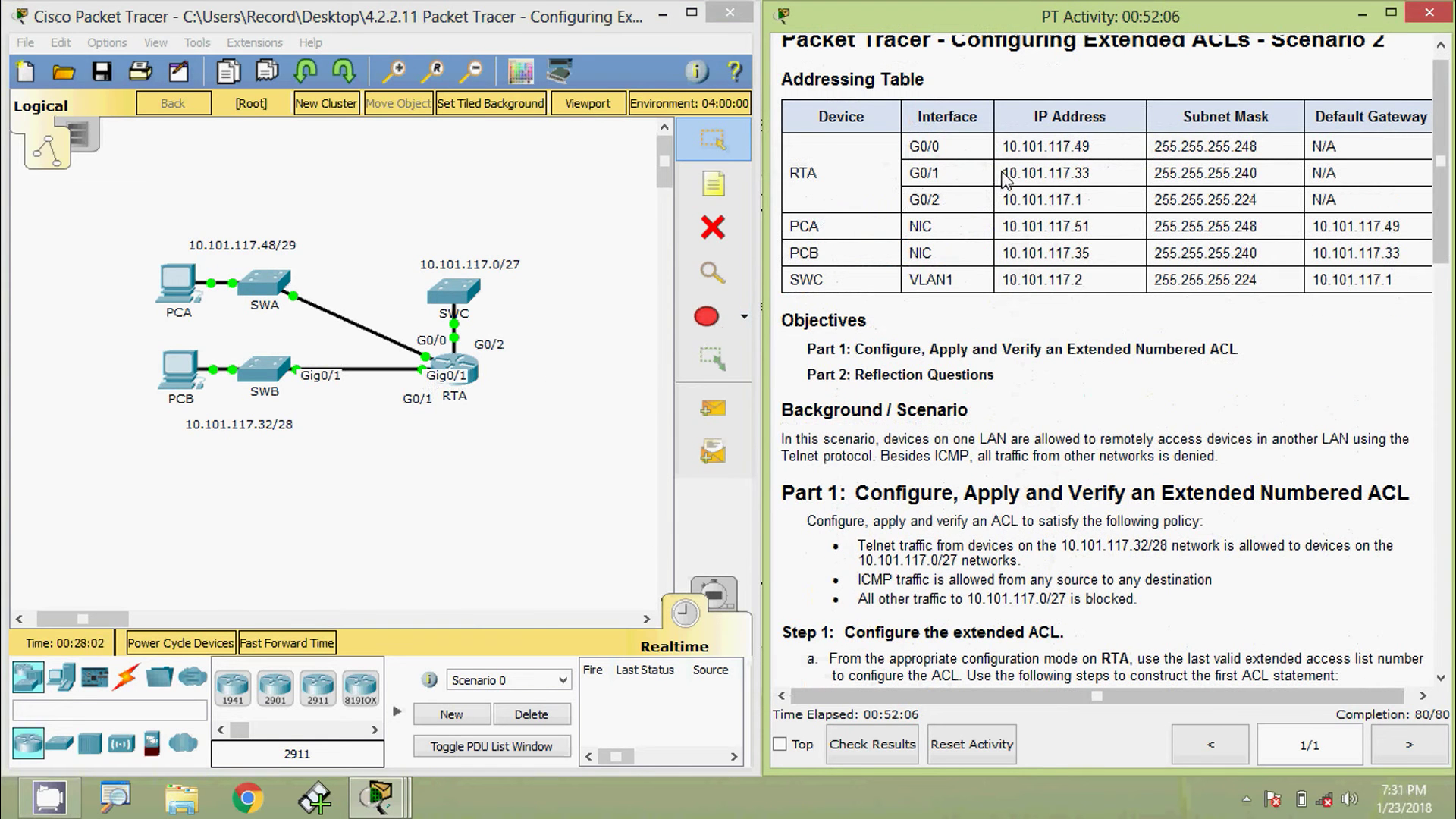
pyautogui.moveTo(1002, 173); pyautogui.dragTo(1092, 174)
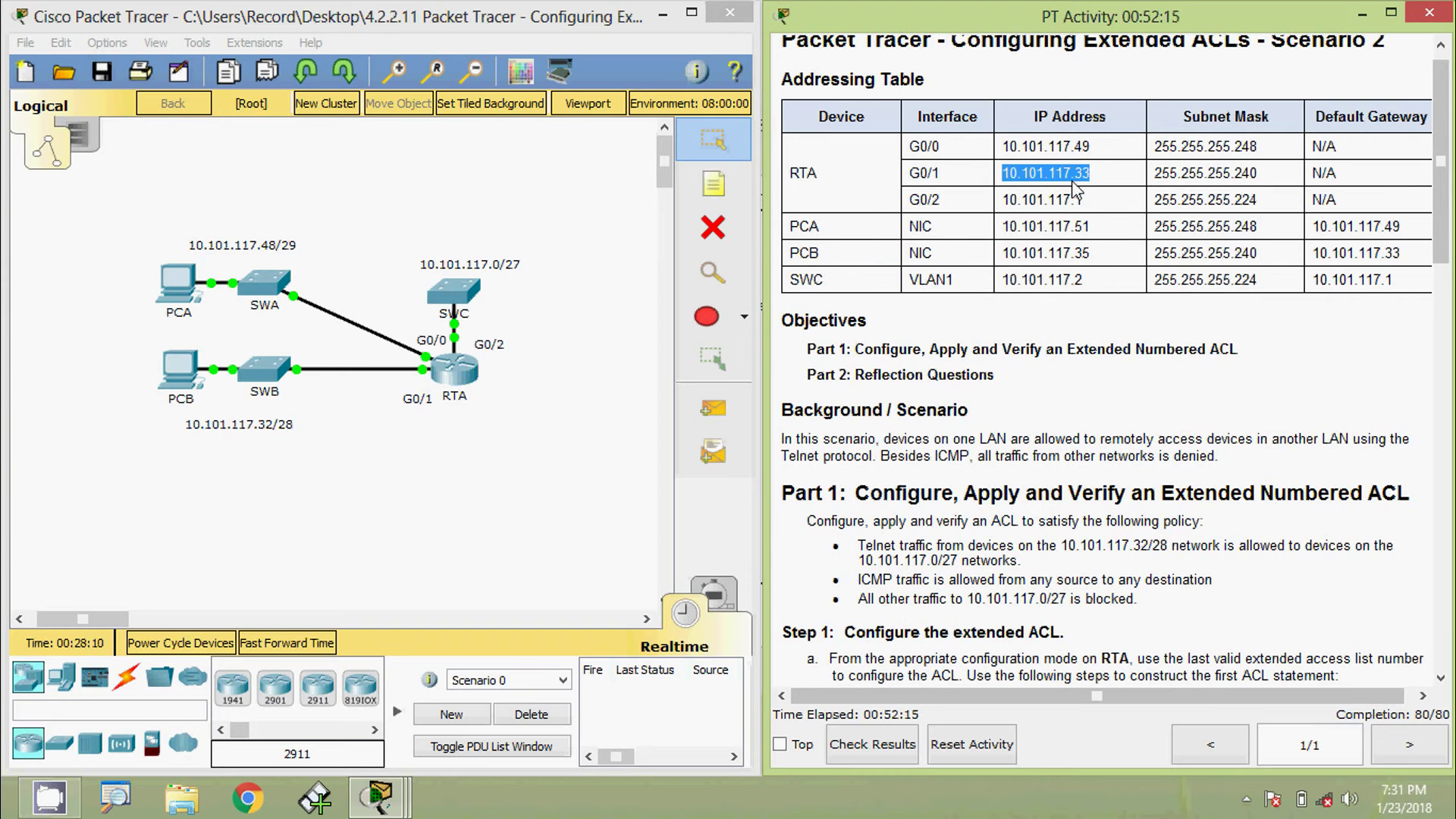
# Return to SWB's command line, page to the end of the running configuration, and enter global configuration mode.
pyautogui.click(271, 371)
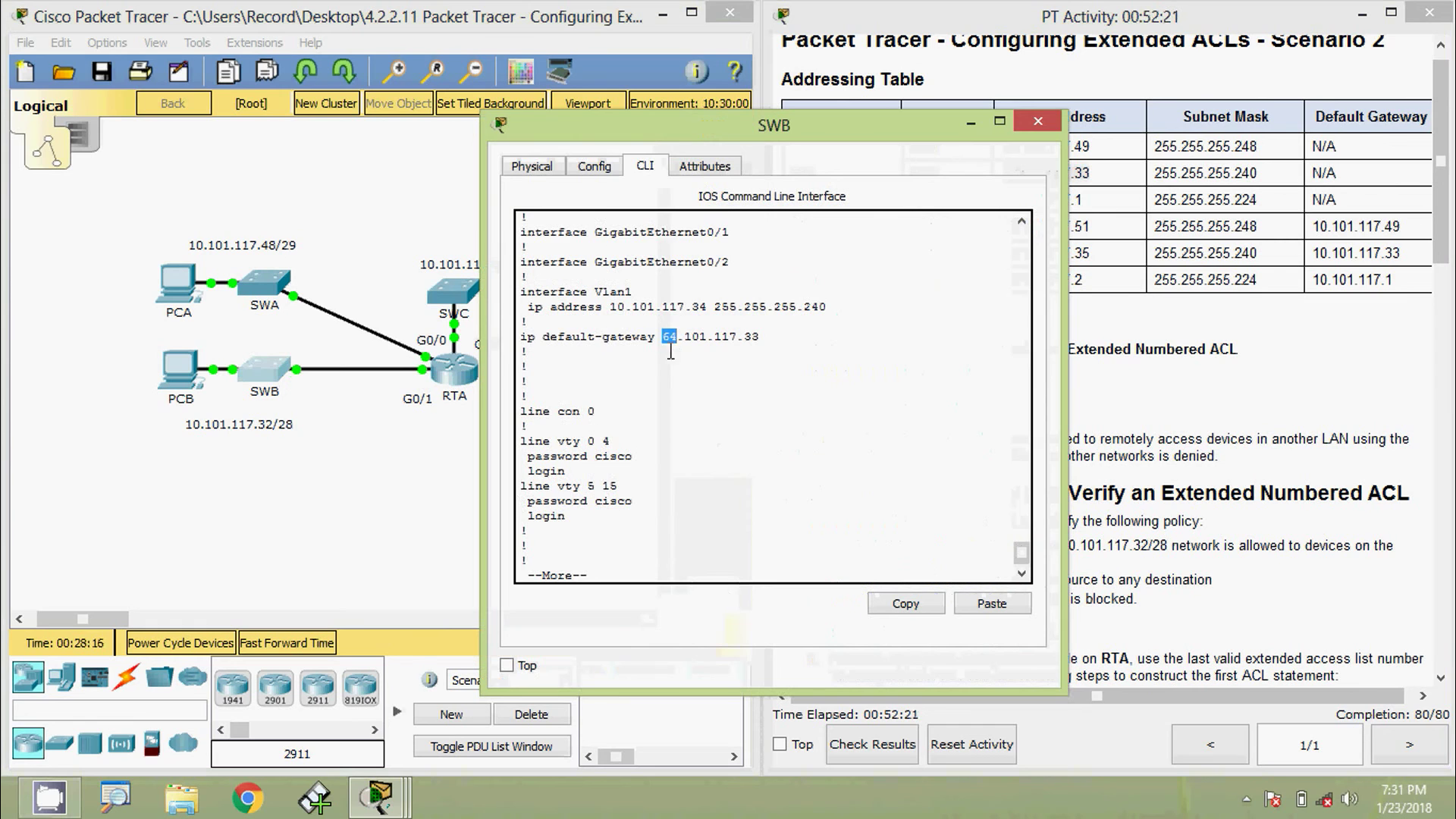
pyautogui.press('space')
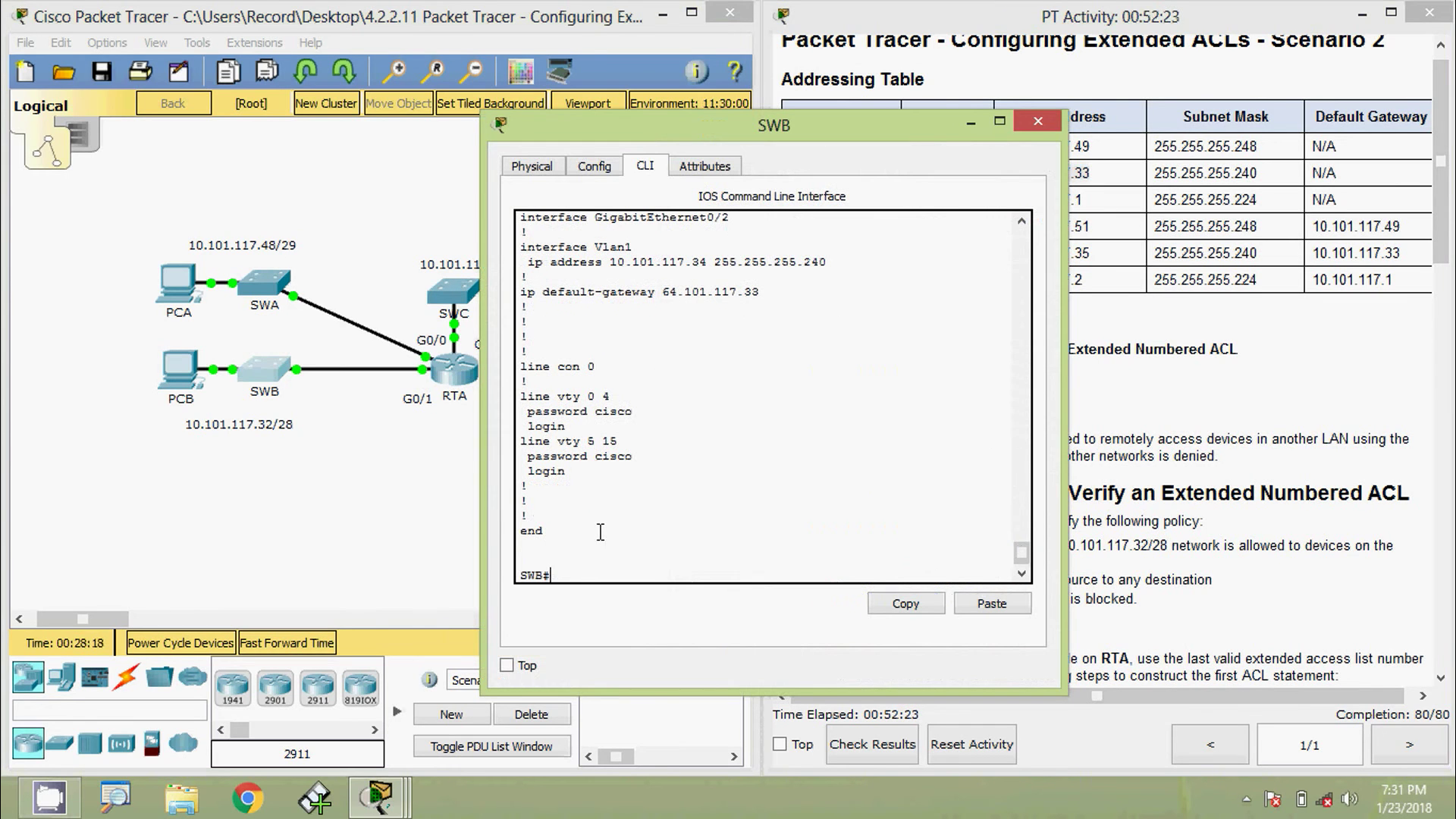
pyautogui.write('conf')
pyautogui.press('Tab')
pyautogui.write('t')
pyautogui.press('Tab')
pyautogui.press('Return')
pyautogui.press('Return')
pyautogui.write('de')
pyautogui.press('Tab')
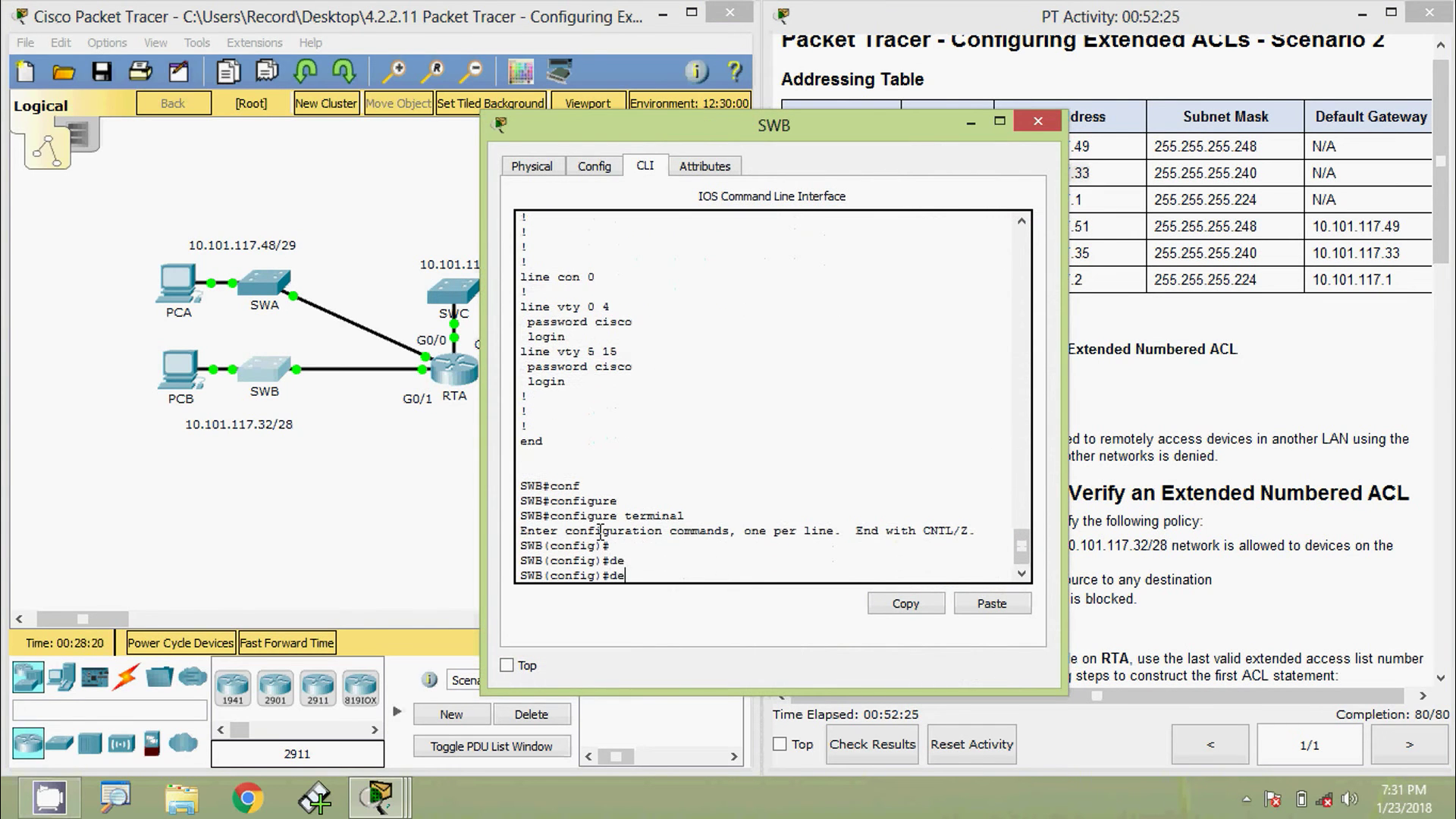
pyautogui.write('fau')
pyautogui.press('Tab')
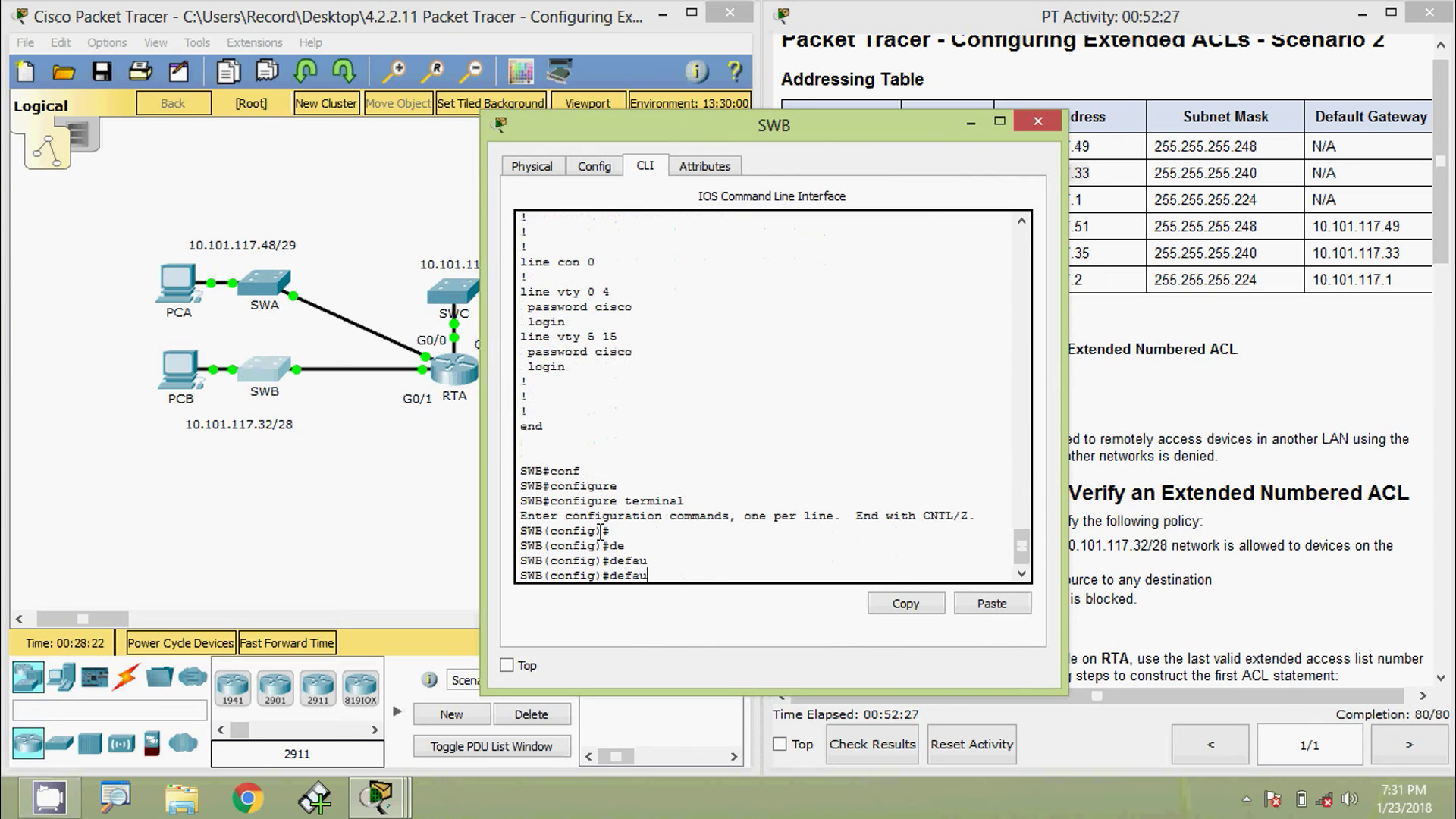
pyautogui.write('lt')
pyautogui.press('Tab')
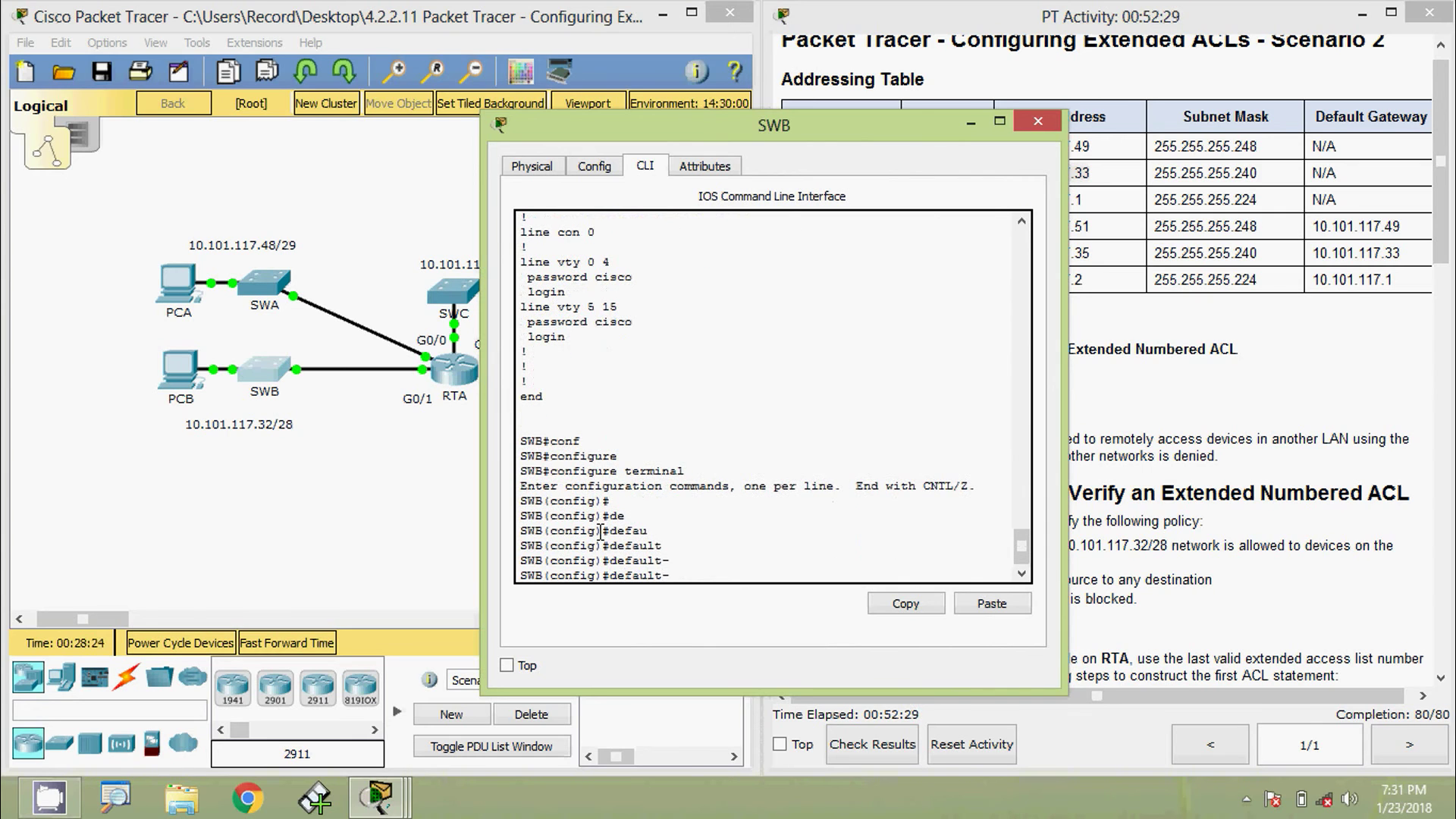
pyautogui.write('?')
pyautogui.press('BackSpace')
pyautogui.press('BackSpace')
pyautogui.press('BackSpace')
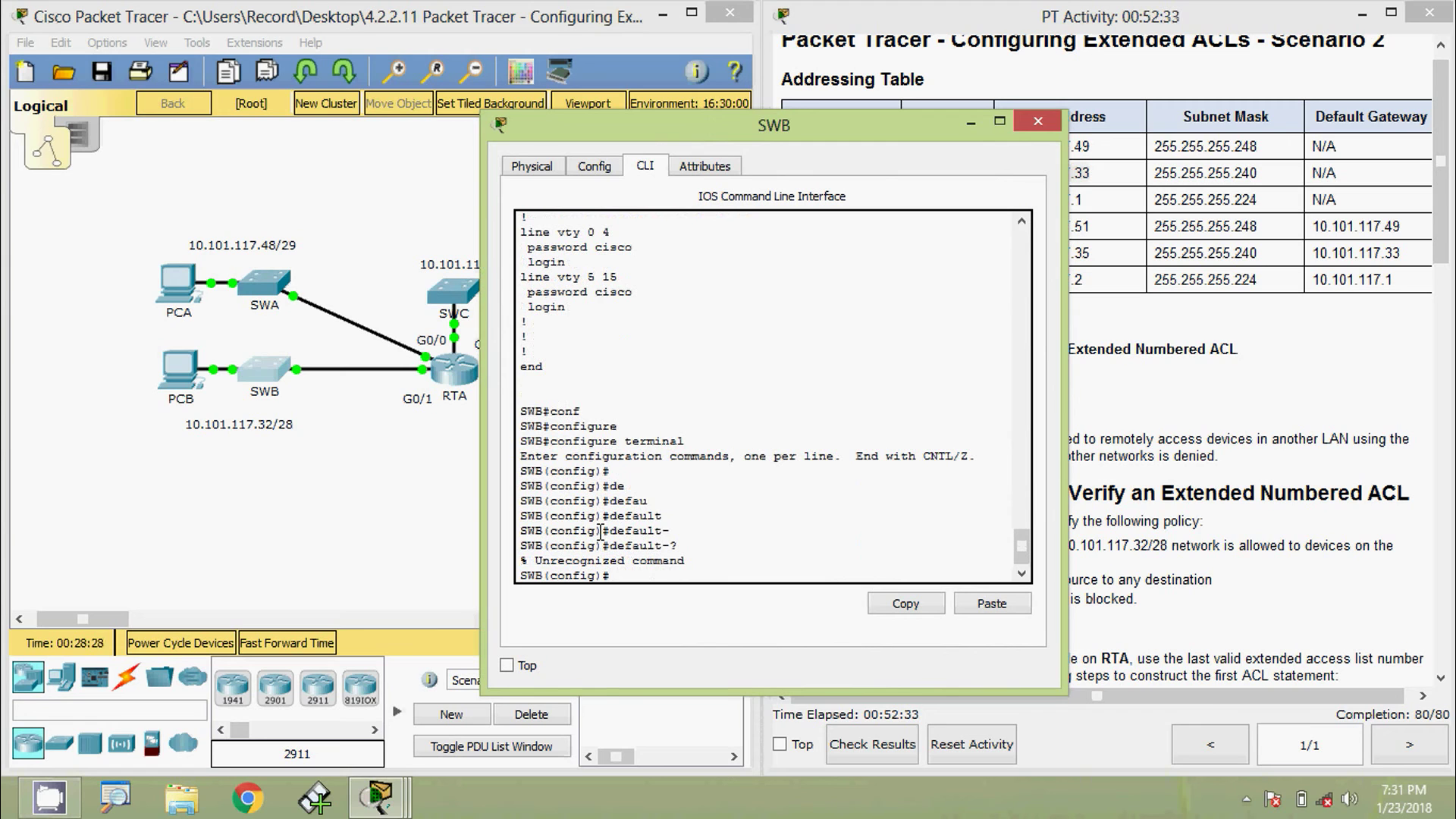
# Set SWB's default gateway to 10.101.117.33 with the ip default-gateway command and leave configuration mode.
pyautogui.write('ip de')
pyautogui.press('Tab')
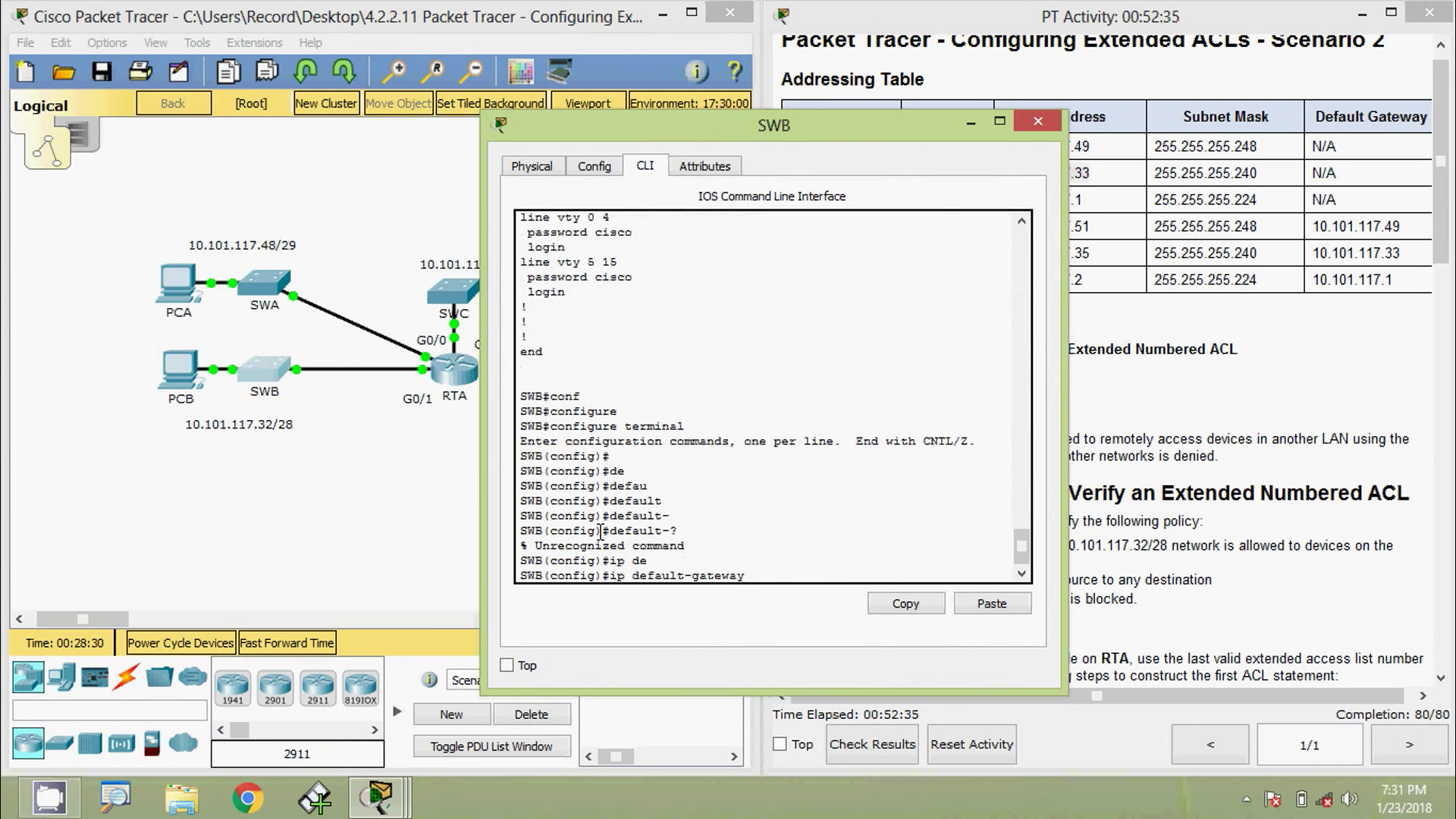
pyautogui.rightClick(770, 578)
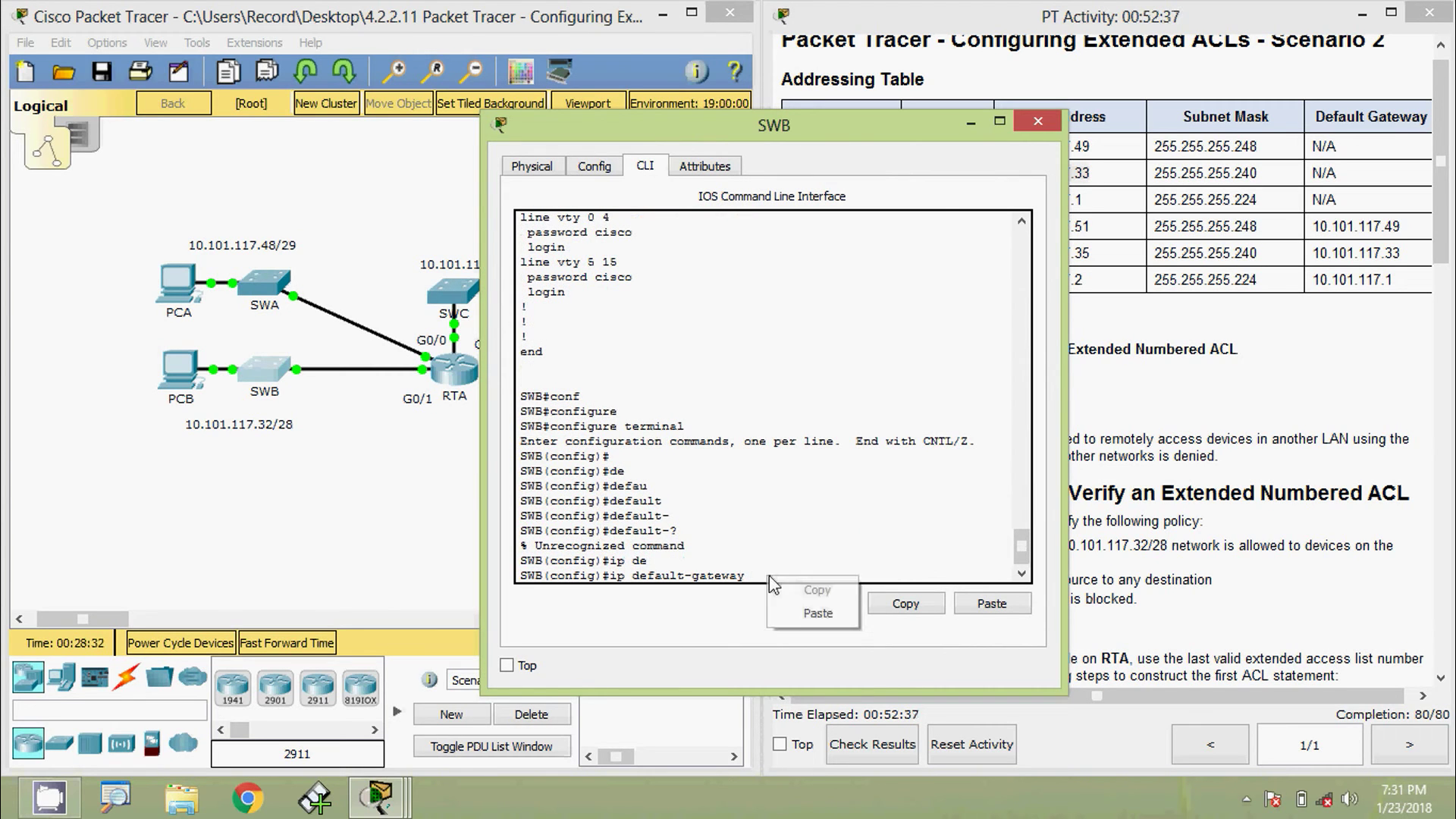
pyautogui.click(817, 612)
pyautogui.press('Return')
pyautogui.press('Return')
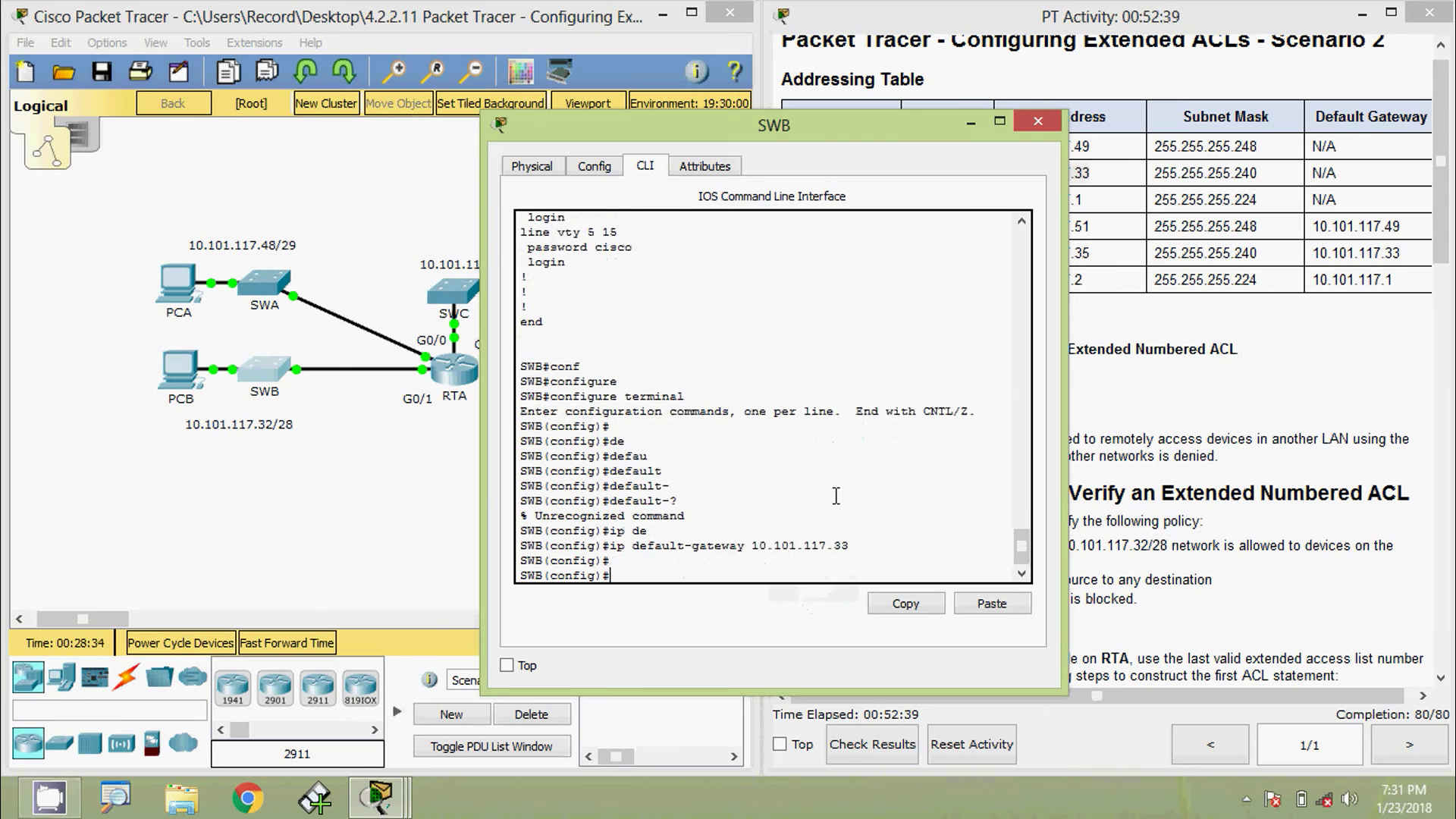
pyautogui.press('Return')
pyautogui.press('Return')
pyautogui.hotkey('ctrl', 'z')
# Display SWB's running configuration and check the address on its ip default-gateway line.
pyautogui.write('sh')
pyautogui.press('Tab')
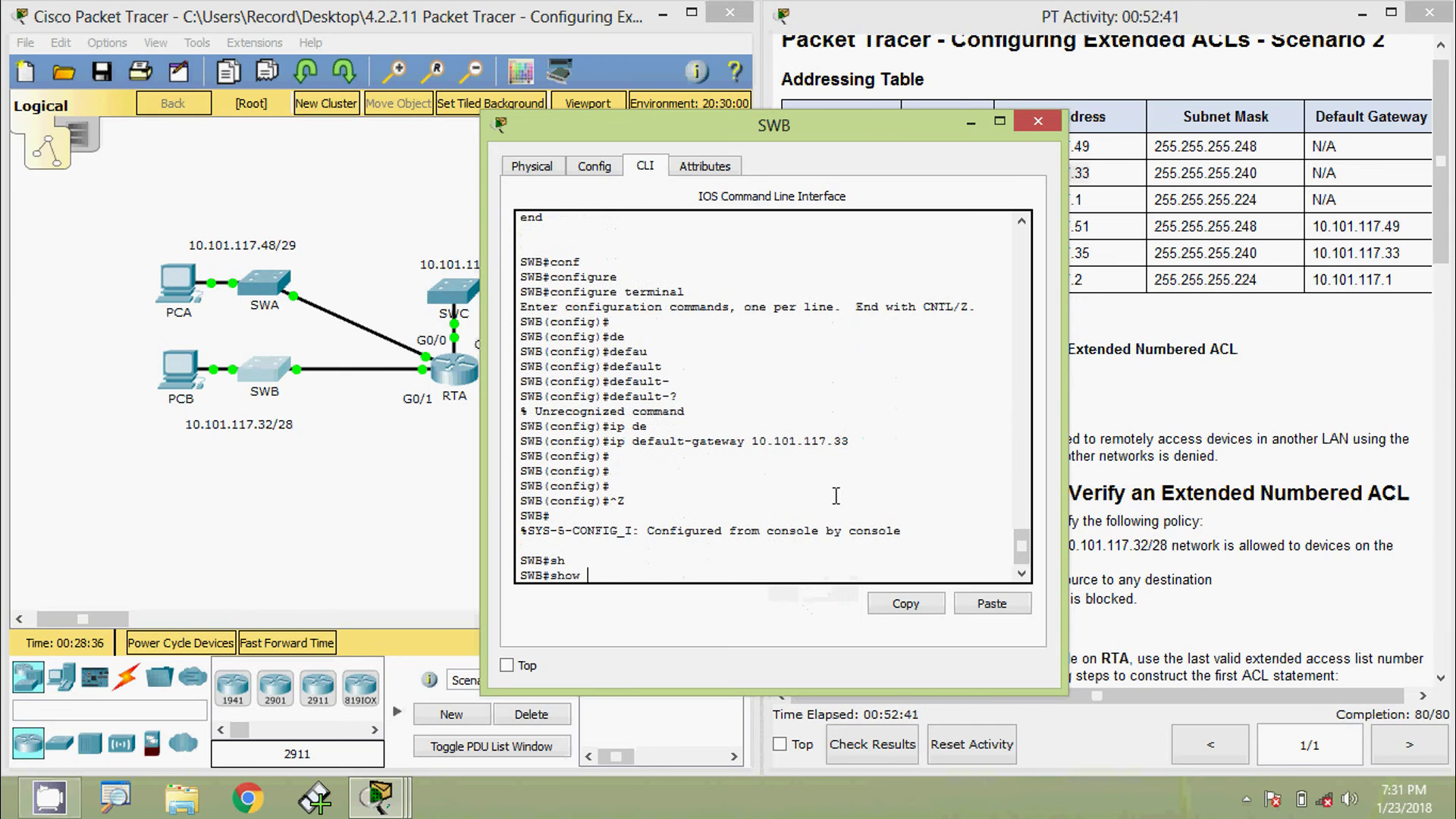
pyautogui.write('ru')
pyautogui.press('Tab')
pyautogui.press('Return')
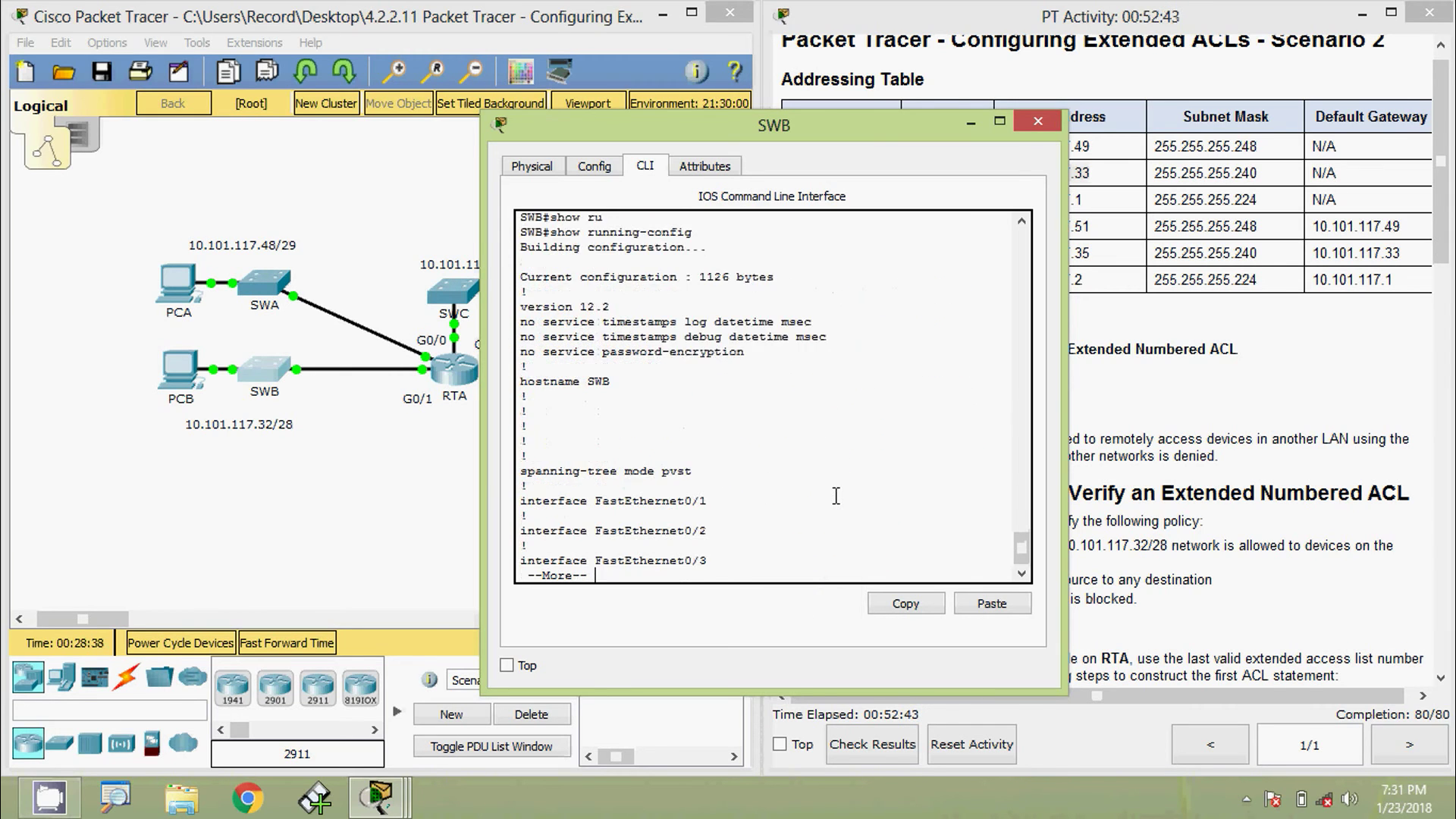
pyautogui.press('space')
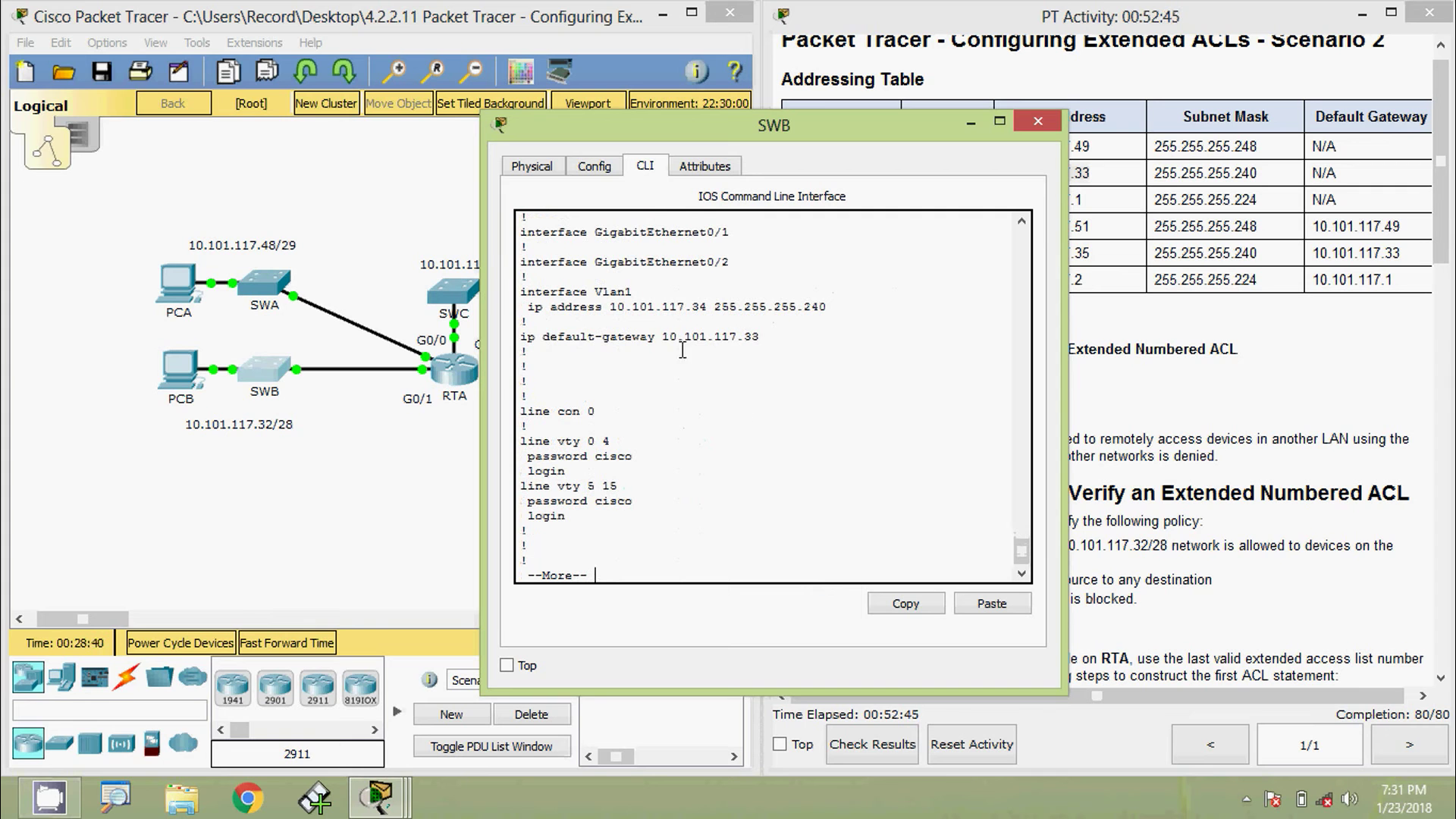
pyautogui.moveTo(661, 337); pyautogui.dragTo(772, 337)
pyautogui.click(805, 336)
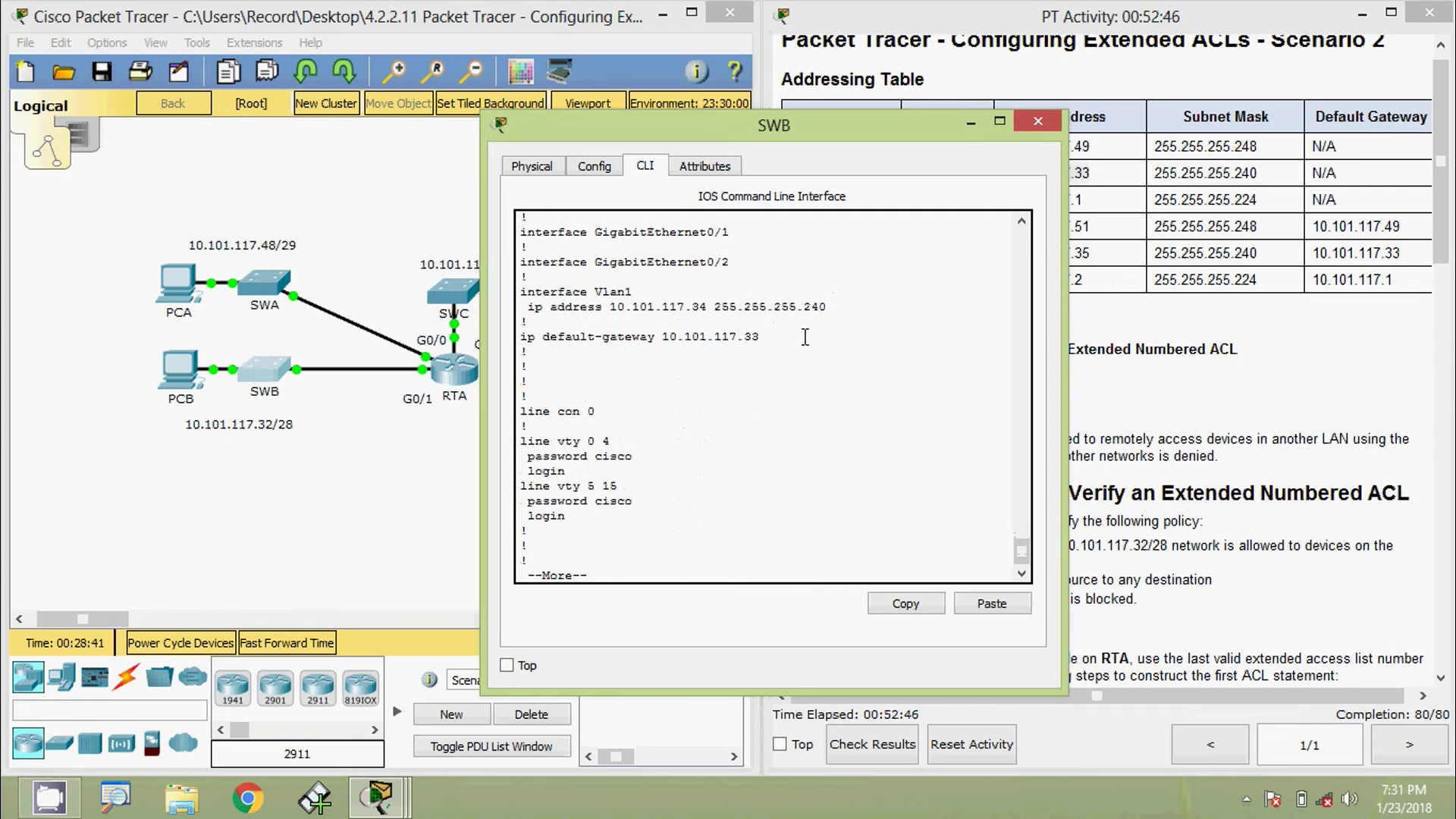
# Close SWB, open PCA's command prompt, and Telnet to SWB at 10.101.117.34, logging in with the access password.
pyautogui.click(1037, 121)
pyautogui.click(185, 307)
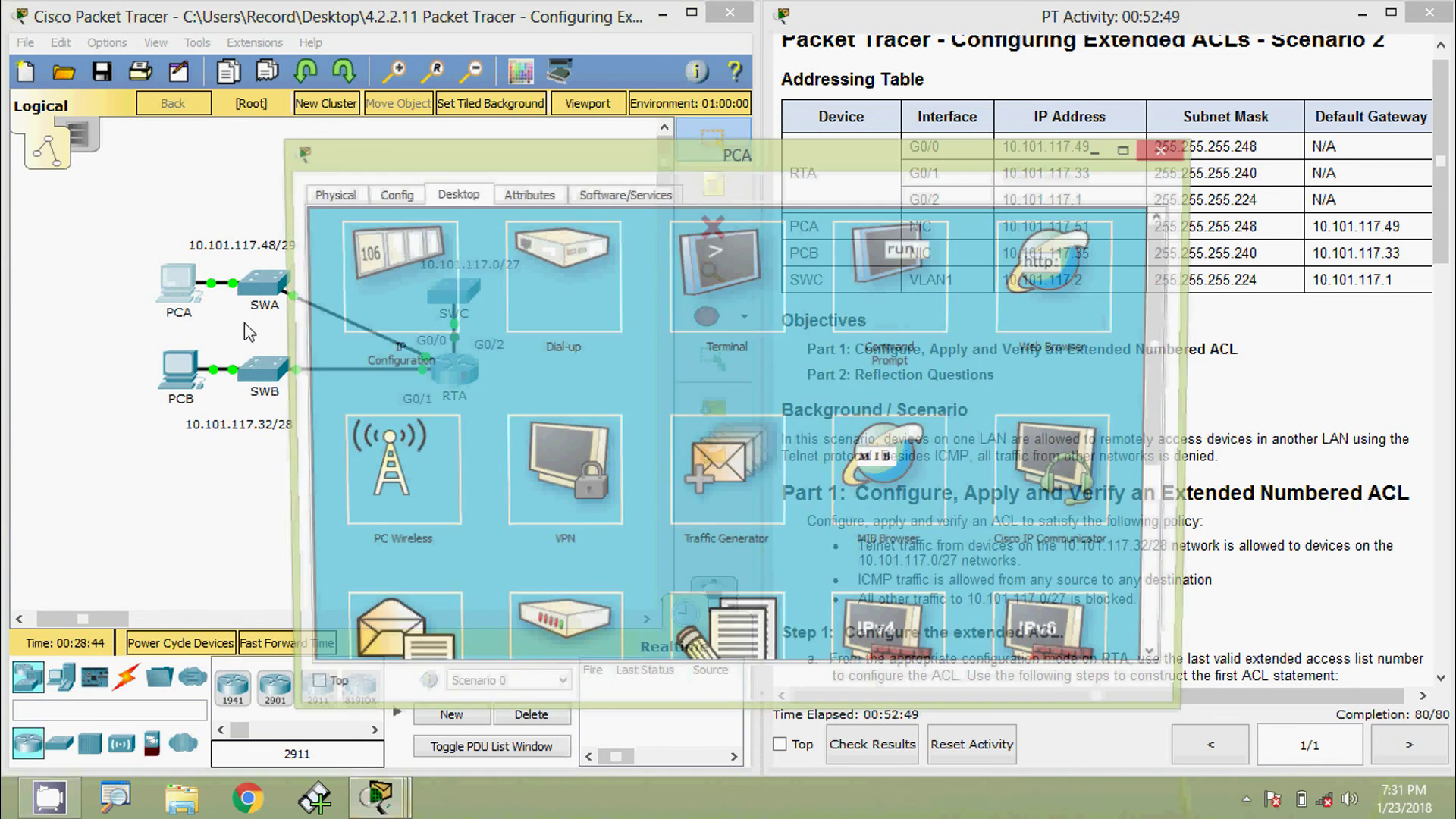
pyautogui.click(921, 299)
pyautogui.moveTo(811, 158); pyautogui.dragTo(884, 105)
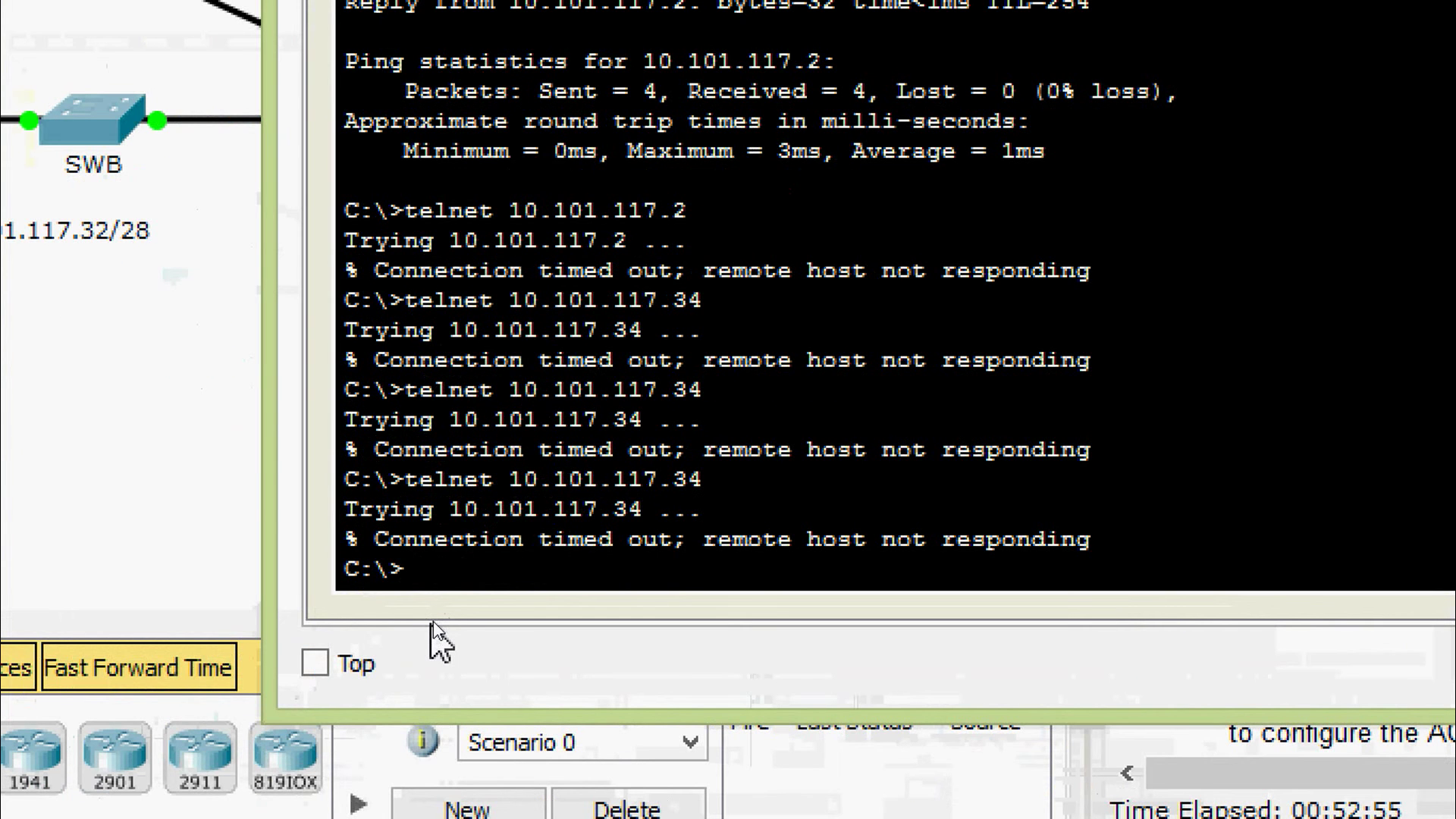
pyautogui.press('Up')
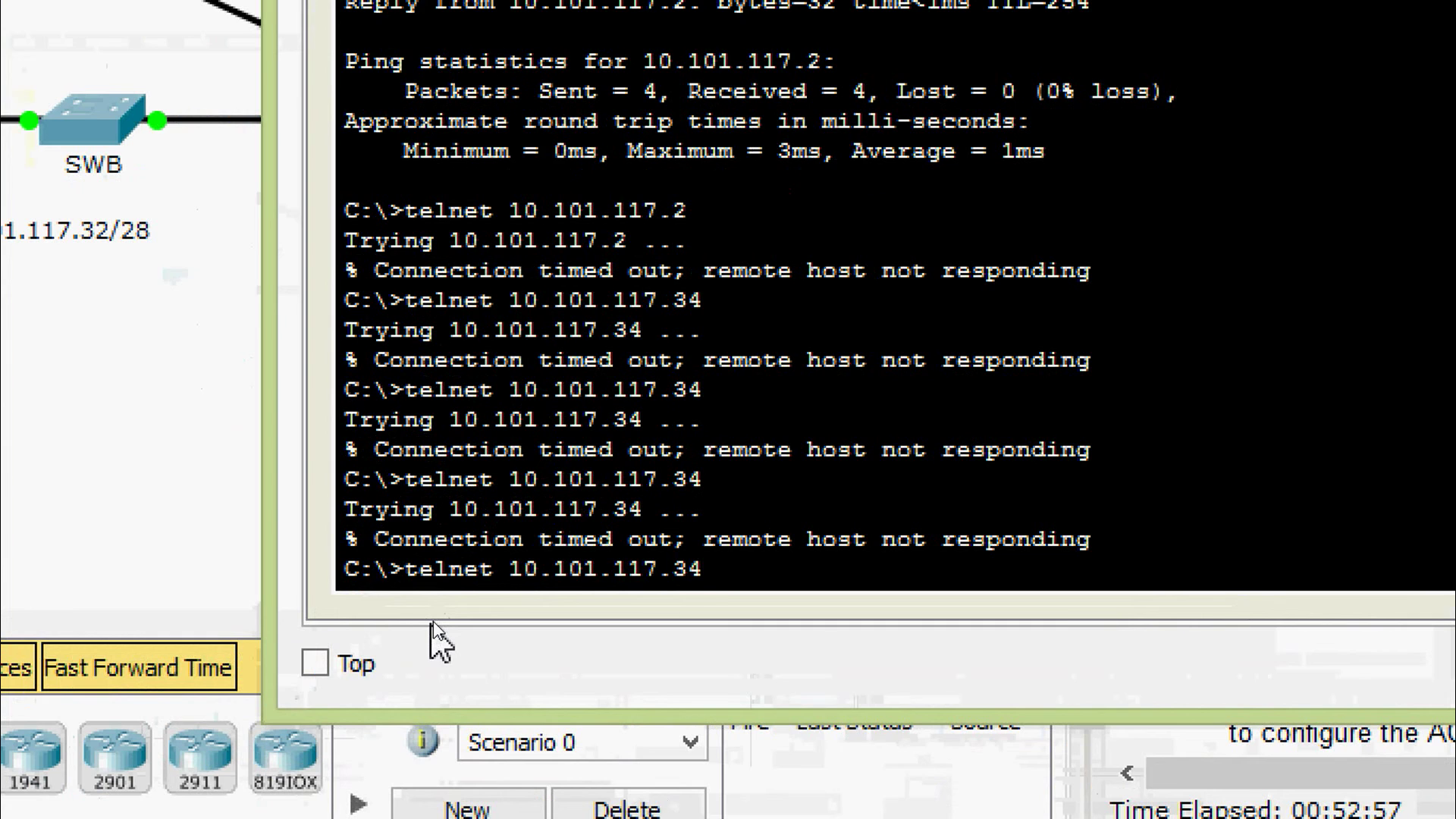
pyautogui.press('Return')
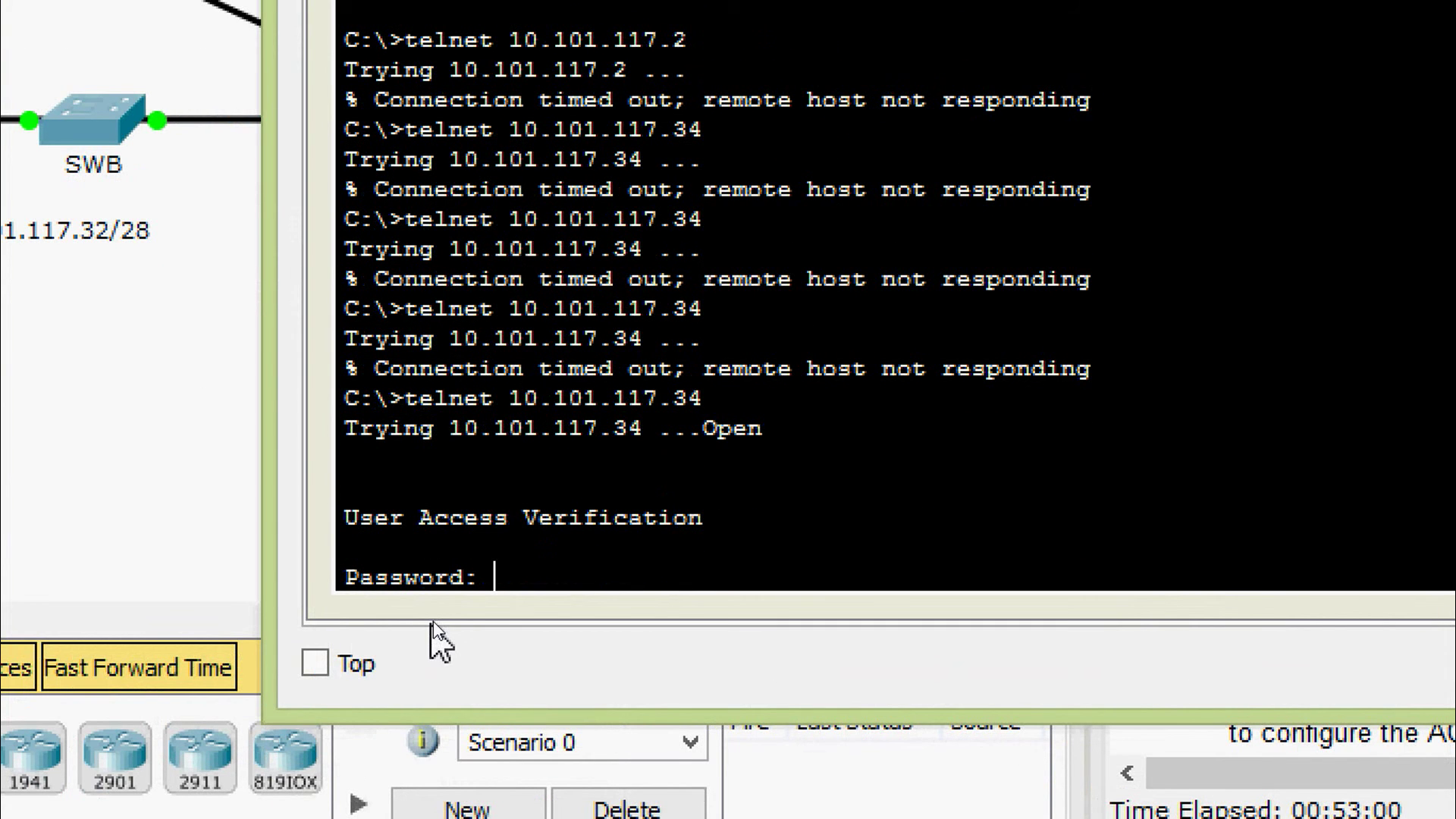
pyautogui.press('Return')
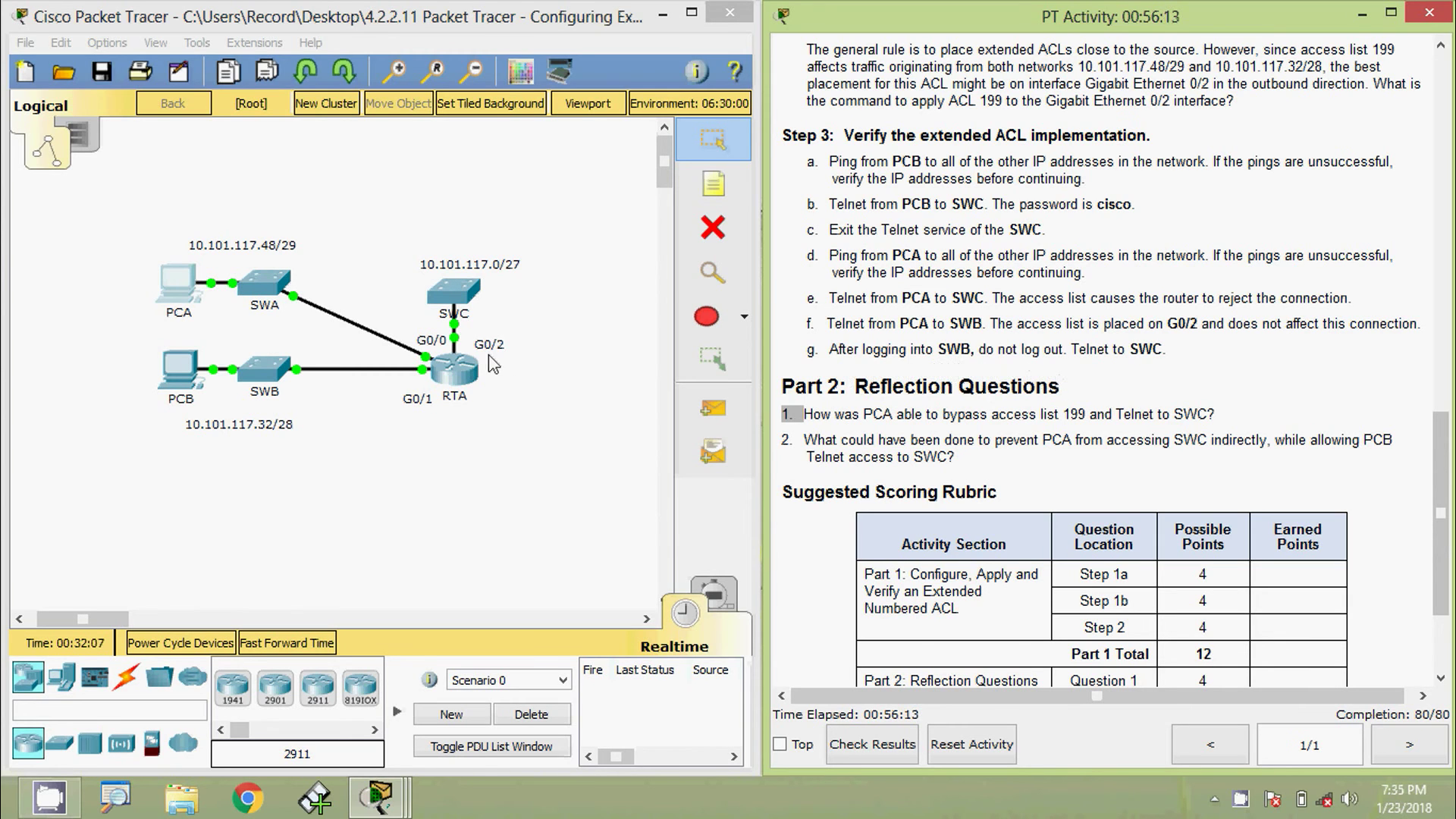
# Reopen PCA's command prompt at the open SWB session, with the window narrowed so the activity instructions stay readable.
pyautogui.click(176, 288)
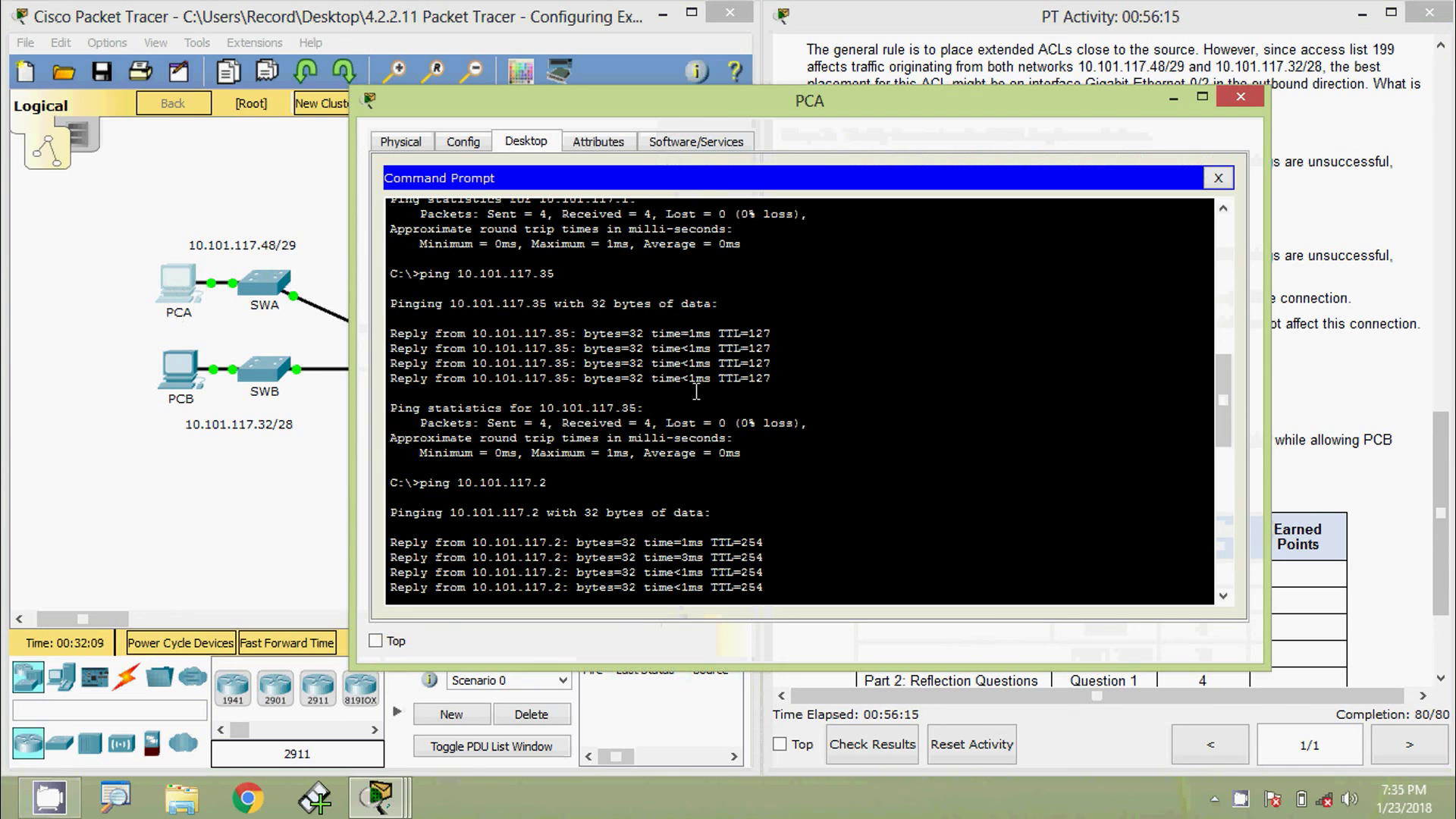
pyautogui.moveTo(785, 106); pyautogui.dragTo(487, 72)
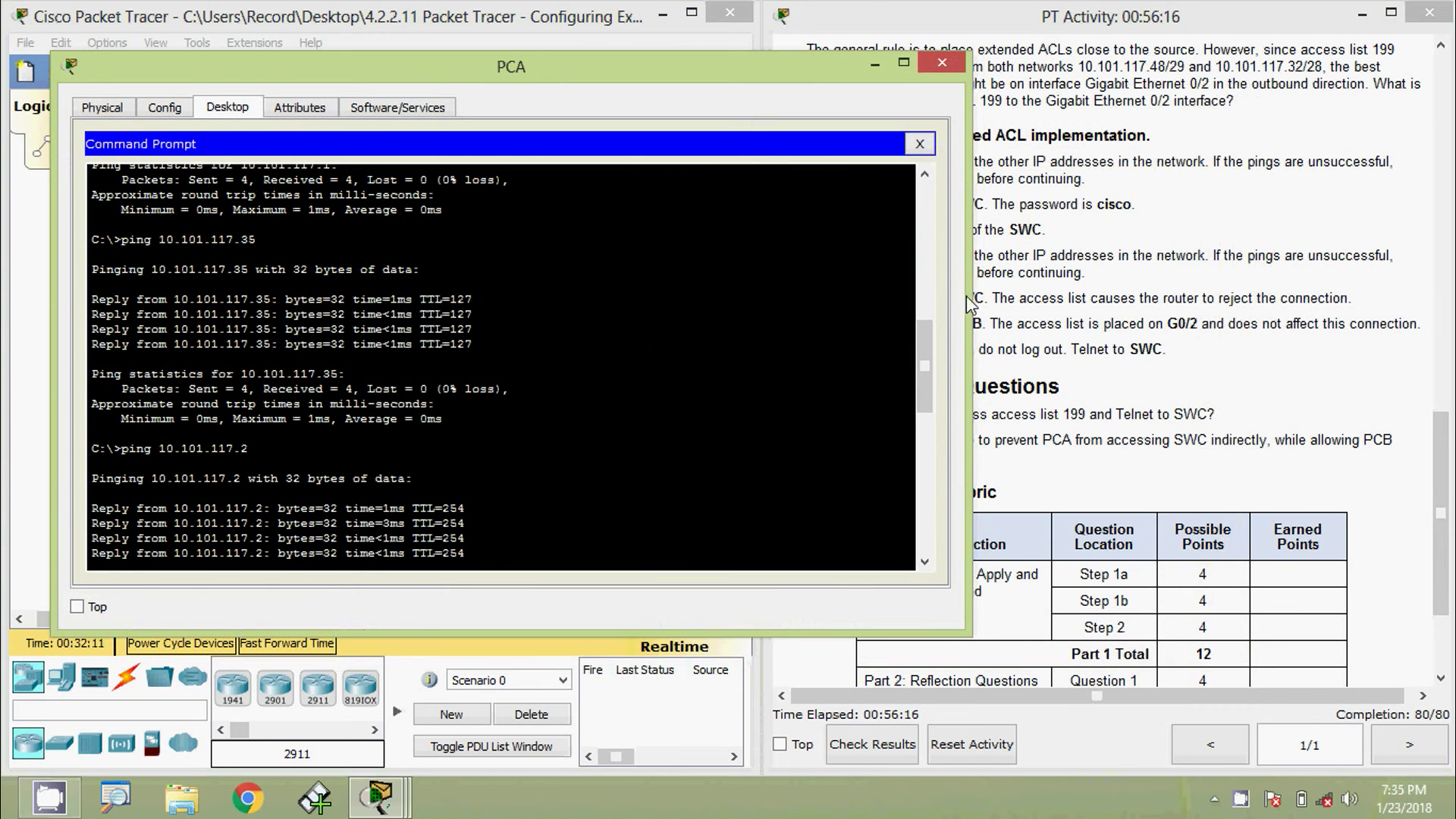
pyautogui.moveTo(969, 304); pyautogui.dragTo(802, 303)
pyautogui.moveTo(761, 371); pyautogui.dragTo(749, 527)
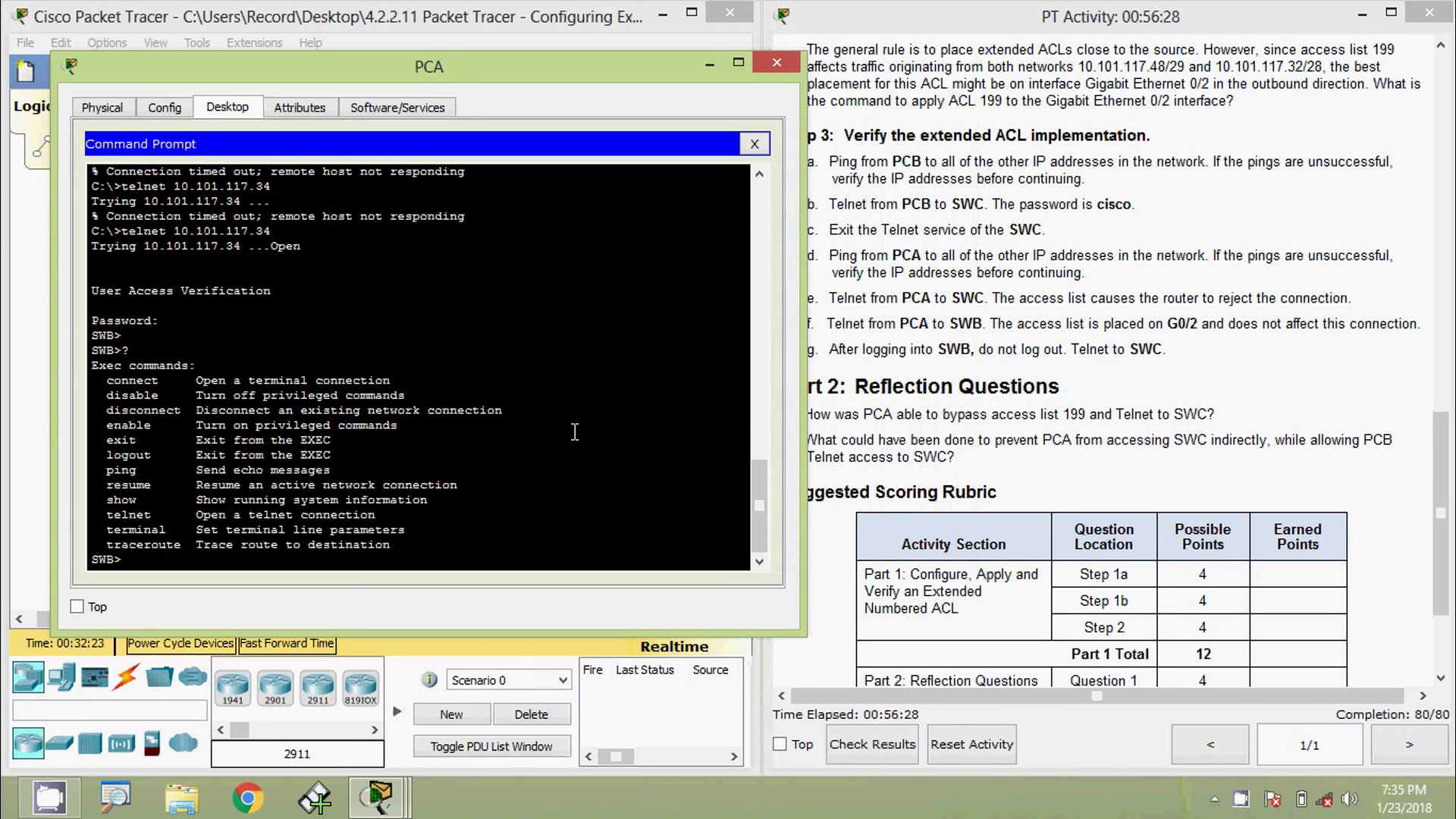
# Copy SWC's VLAN1 address, 10.101.117.2, from the activity's addressing table.
pyautogui.moveTo(1440, 515); pyautogui.dragTo(1429, 167)
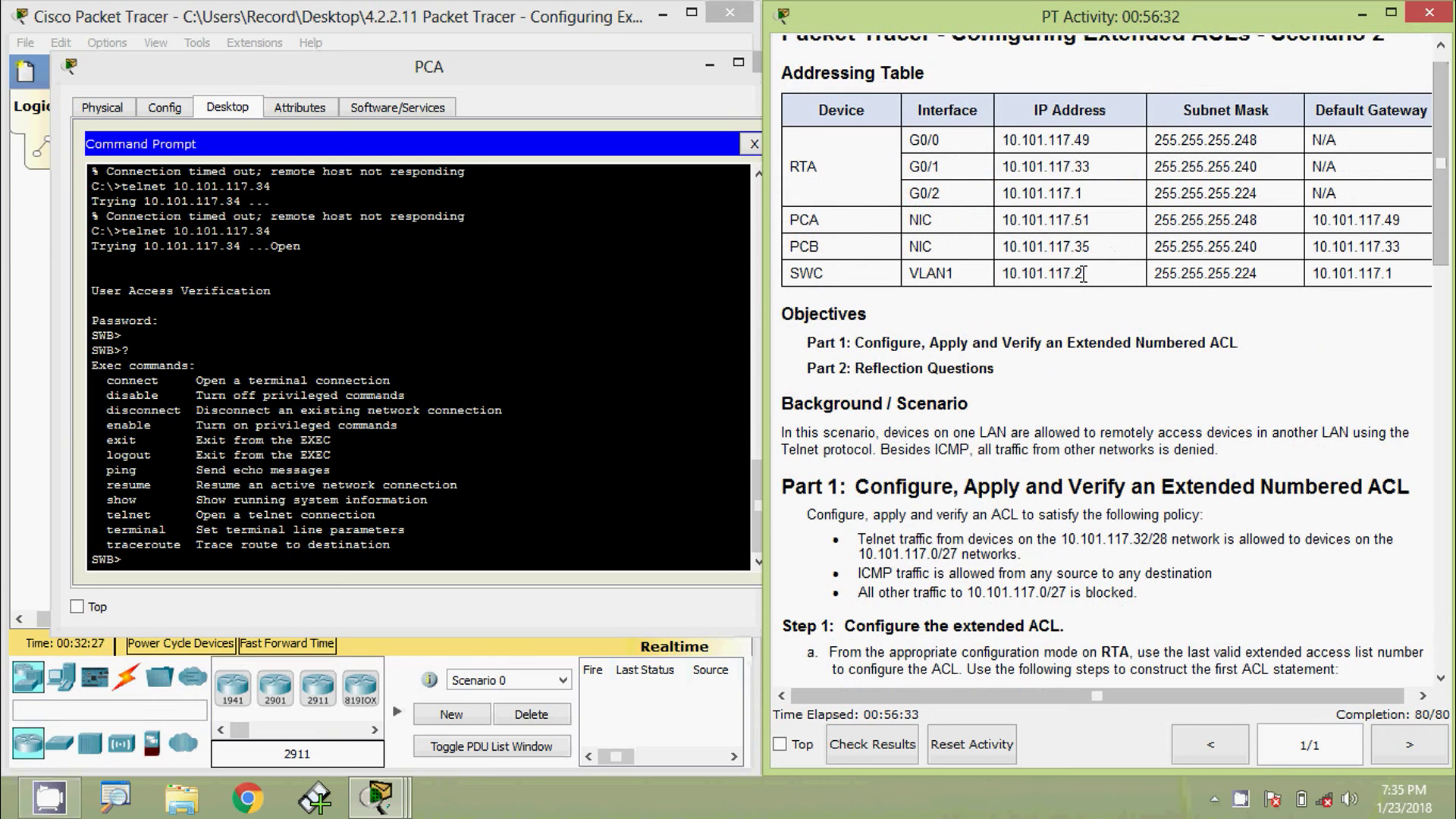
pyautogui.moveTo(1084, 273); pyautogui.dragTo(1001, 274)
pyautogui.hotkey('ctrl', 'c')
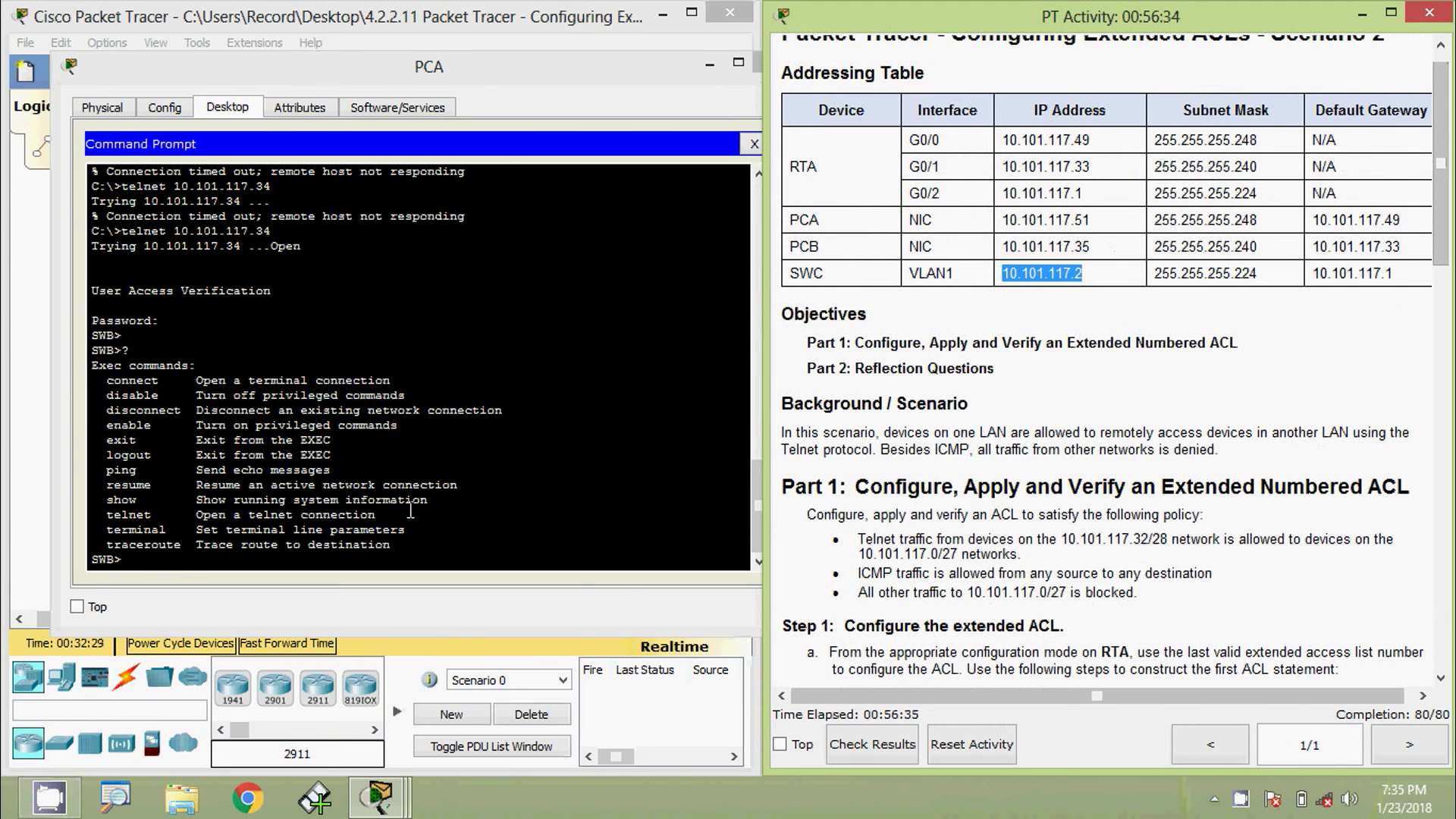
# List the exec commands in PCA's SWB session, start a telnet command, and list its possible arguments.
pyautogui.moveTo(383, 85); pyautogui.dragTo(808, 87)
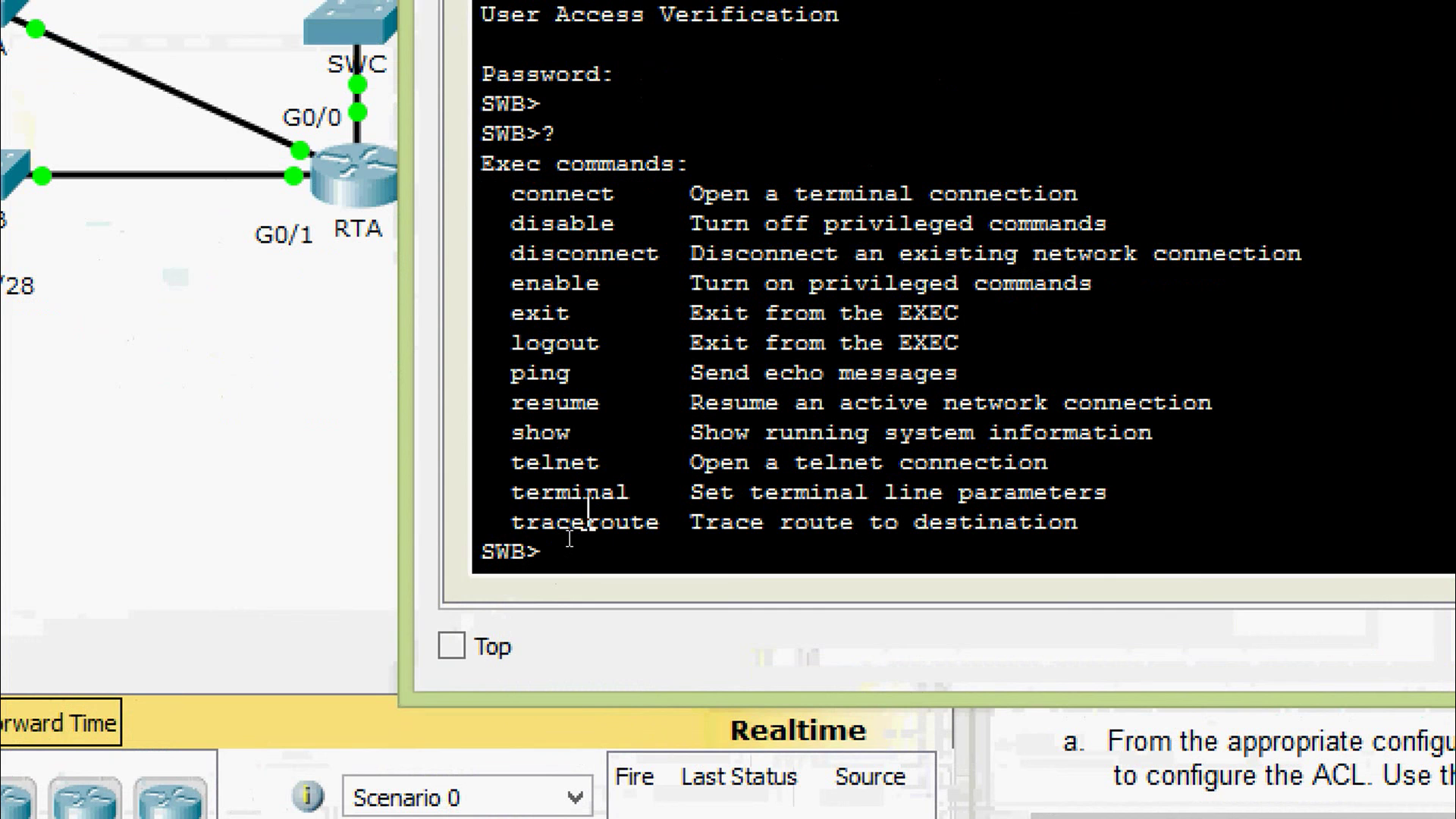
pyautogui.write('?')
pyautogui.write('tle')
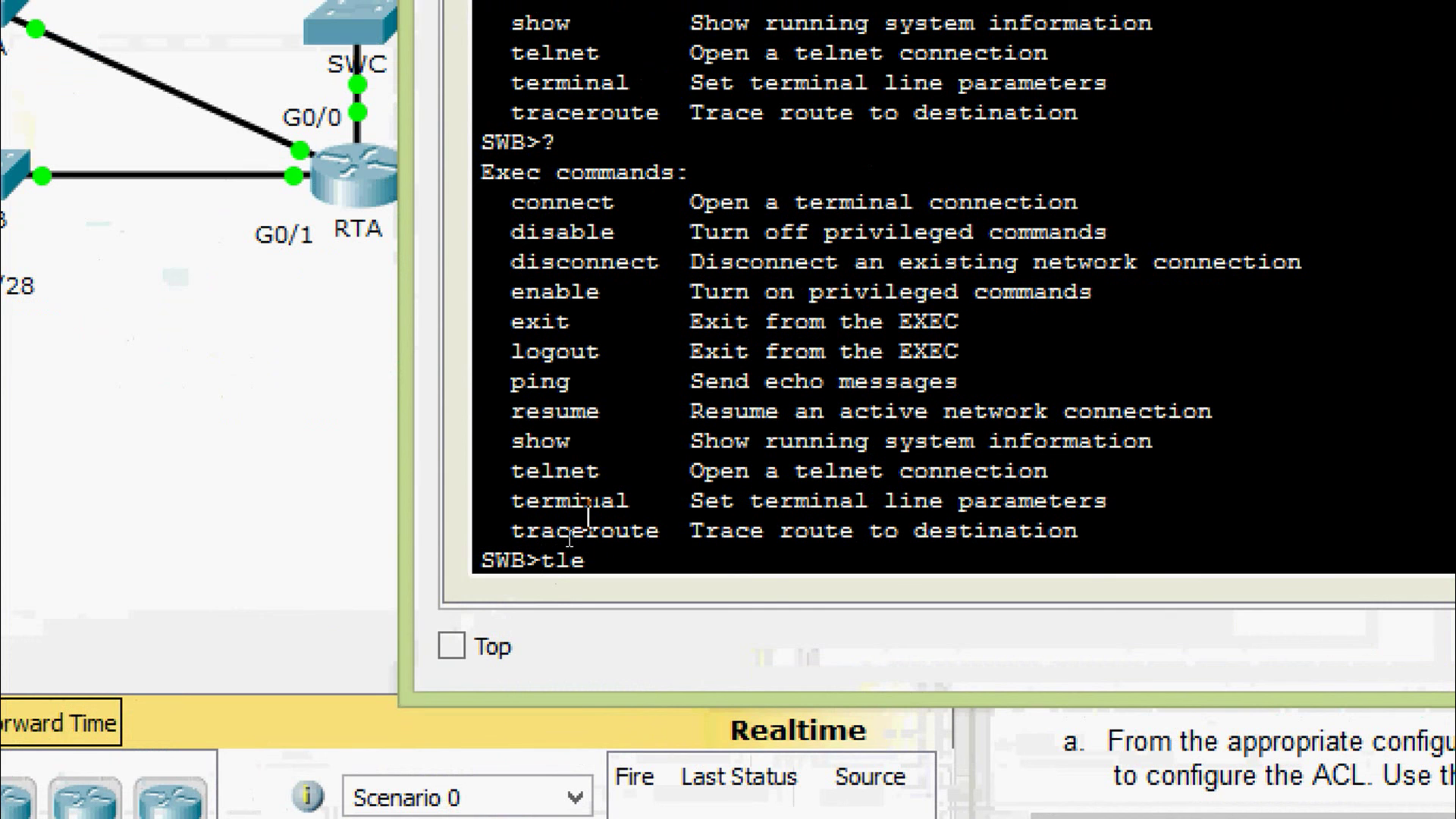
pyautogui.press('BackSpace')
pyautogui.press('BackSpace')
pyautogui.write('el')
pyautogui.press('Tab')
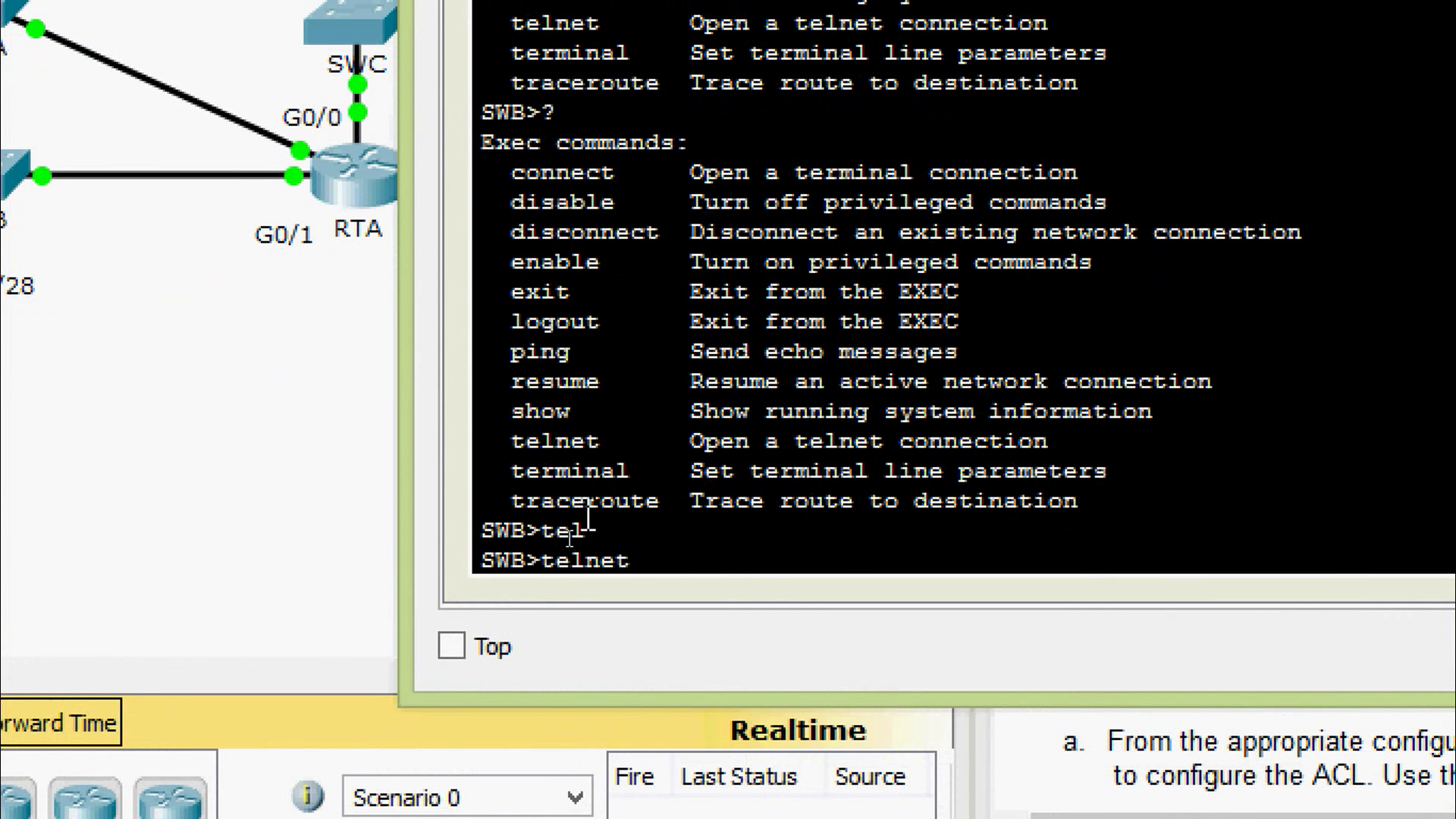
pyautogui.write('?')
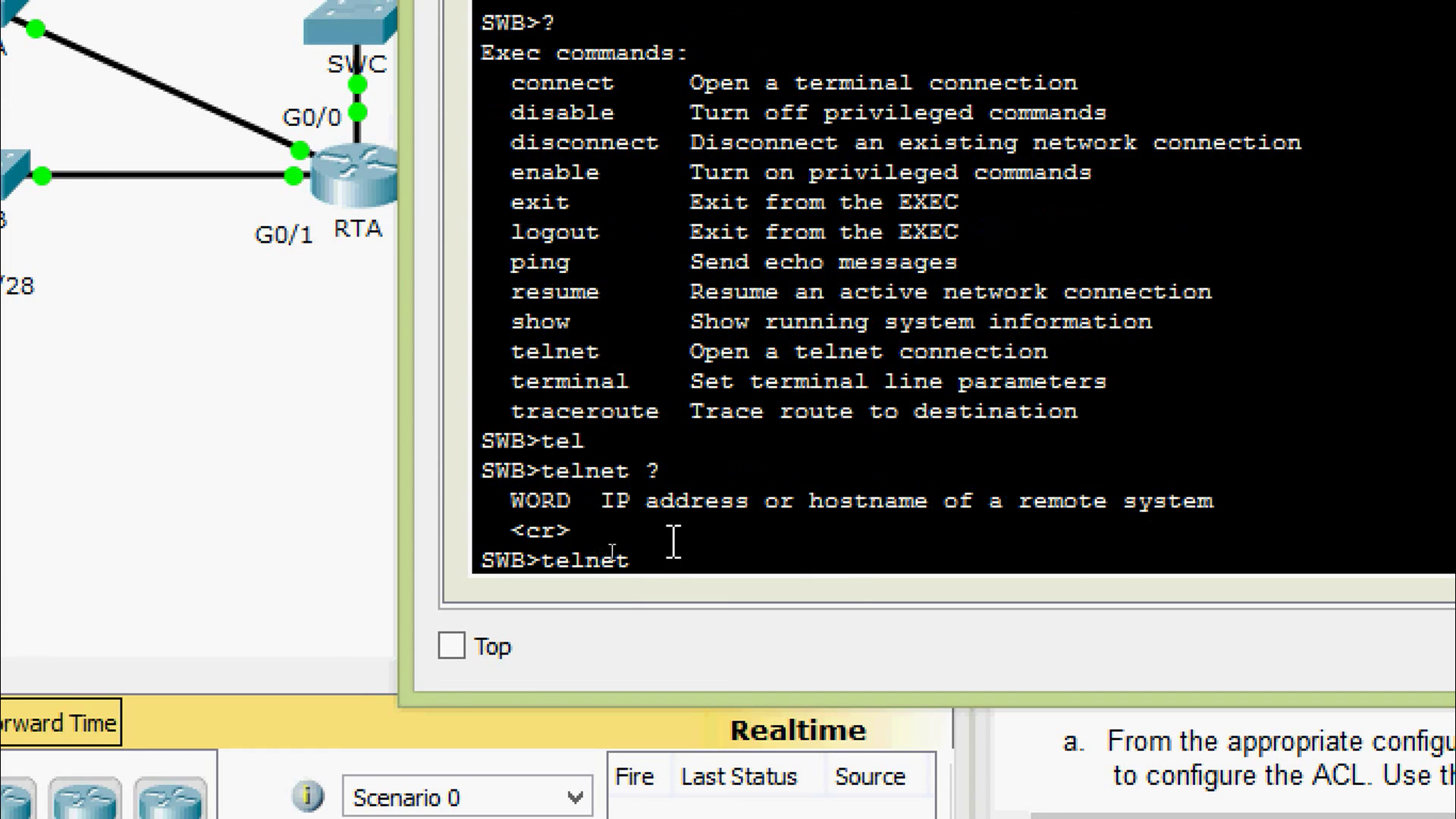
# Telnet from SWB to SWC at the copied address 10.101.117.2 and log in with the access password.
pyautogui.rightClick(669, 559)
pyautogui.click(702, 637)
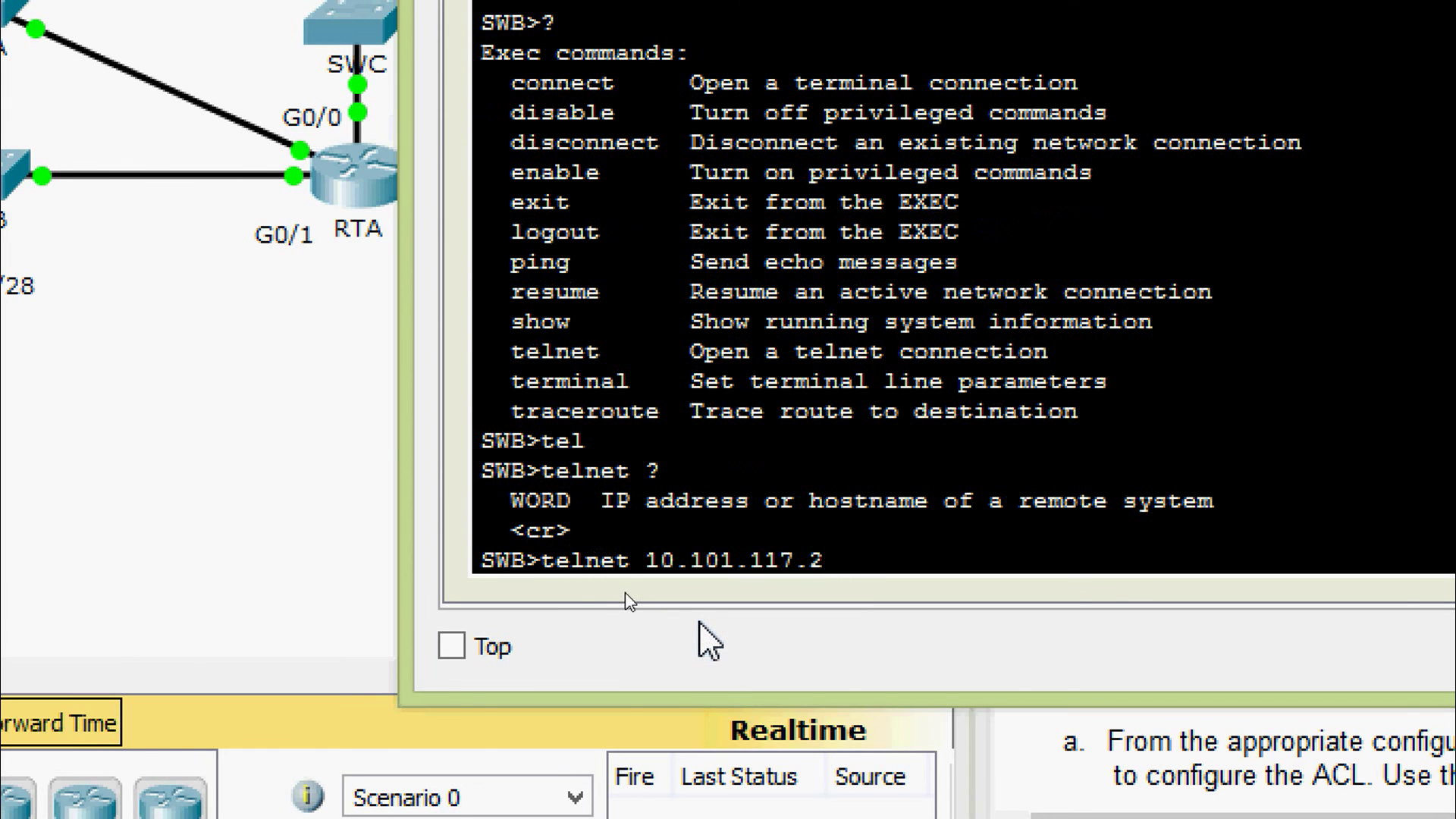
pyautogui.press('Return')
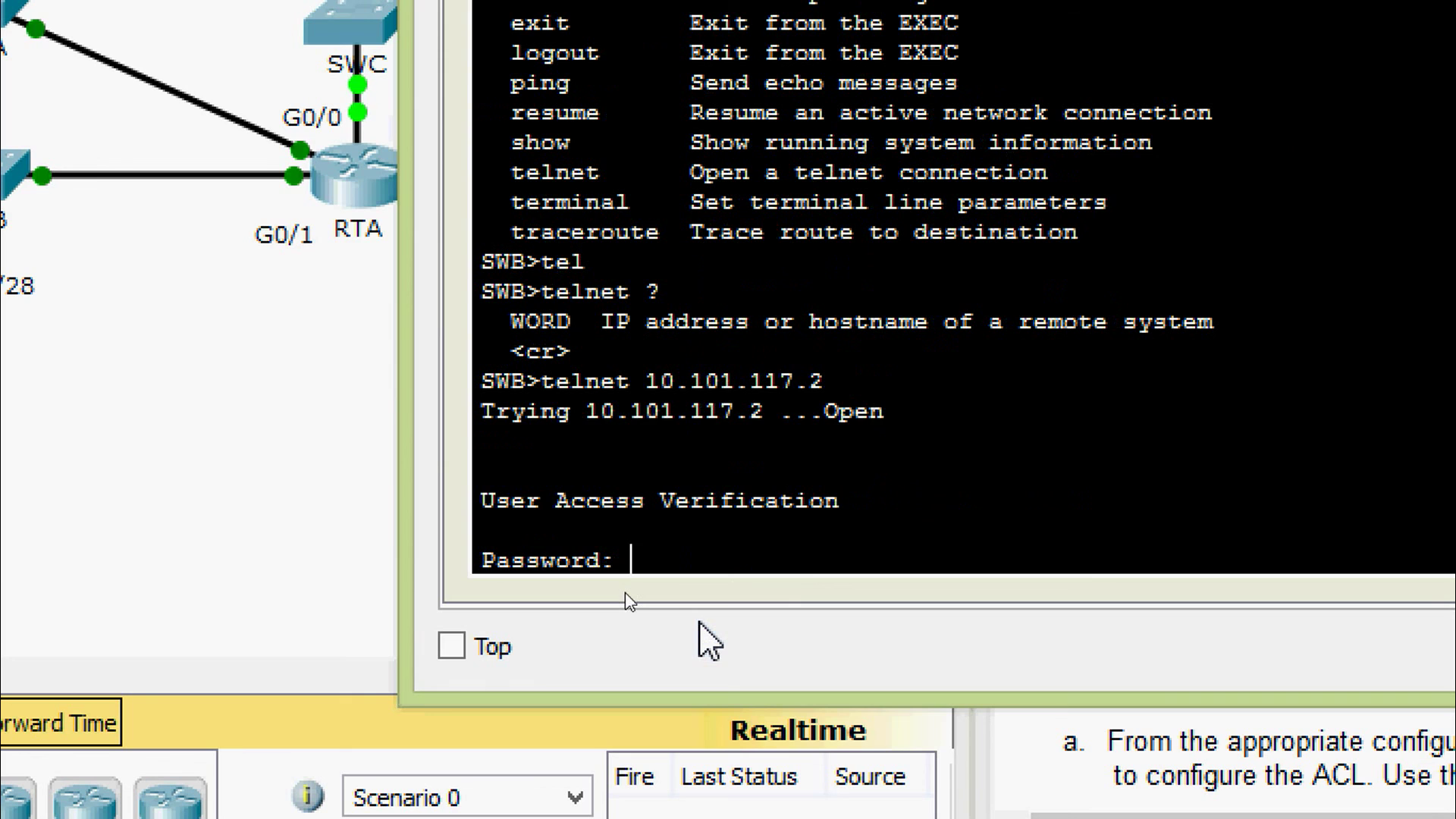
pyautogui.press('Return')
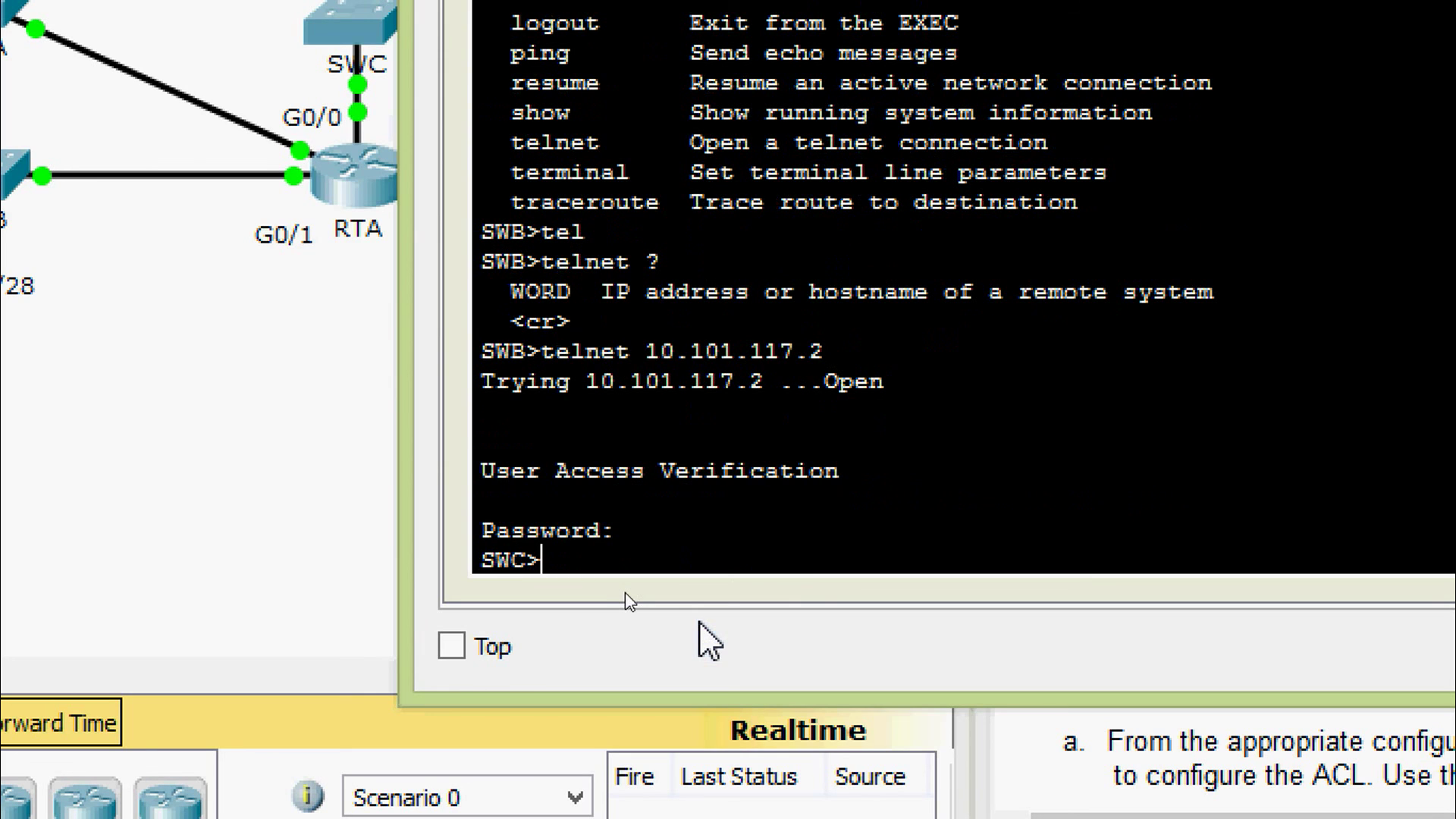